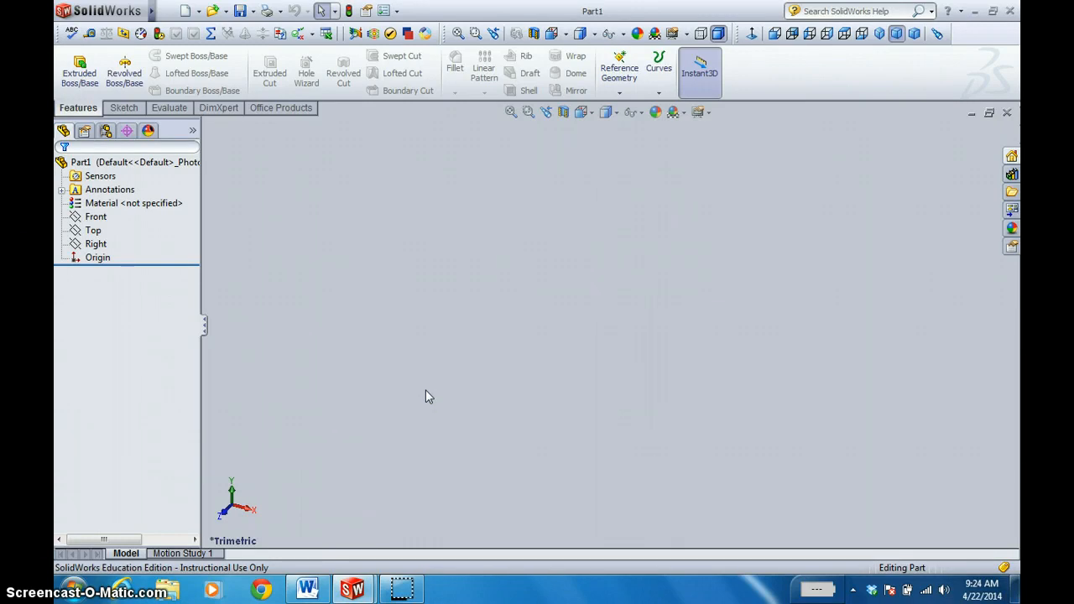
- Start a Revolved Boss/Base feature with its cross-section sketch on the Front plane
{"action": "left_click", "coordinate": [343, 318]}
{"action": "left_click", "coordinate": [128, 88]}
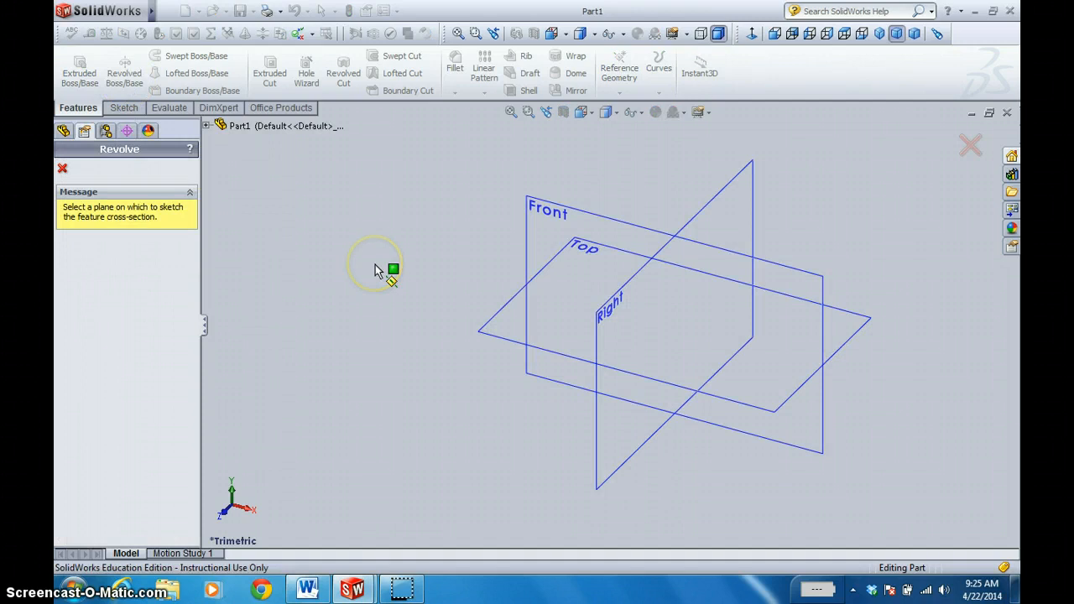
{"action": "left_click", "coordinate": [554, 220]}
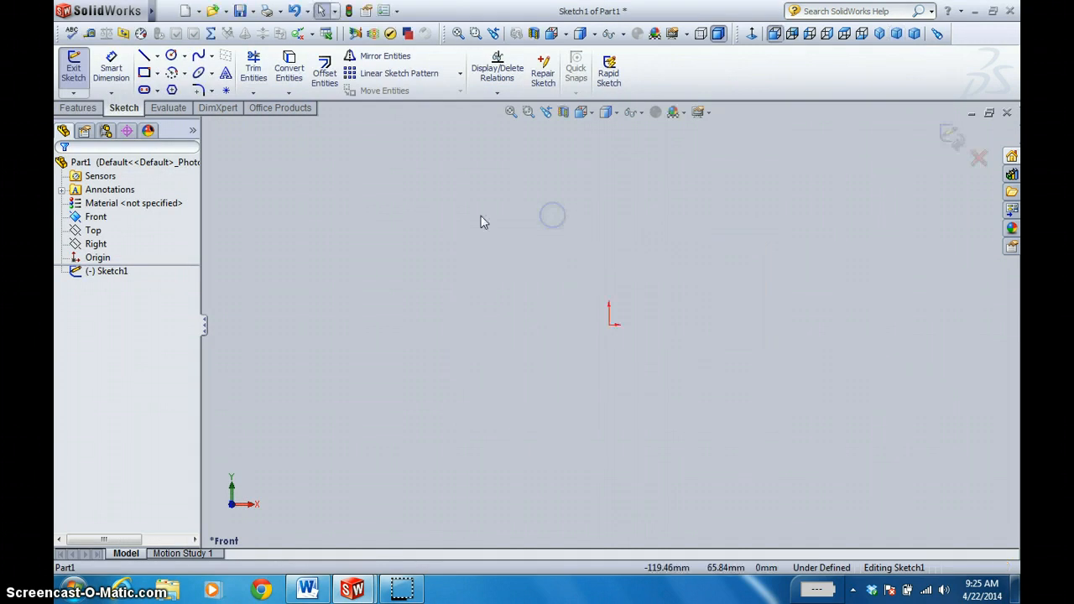
- Sketch a vertical line about 60 mm up from the origin, continuing into a horizontal line about 16 mm long to the right
{"action": "left_click", "coordinate": [145, 57]}
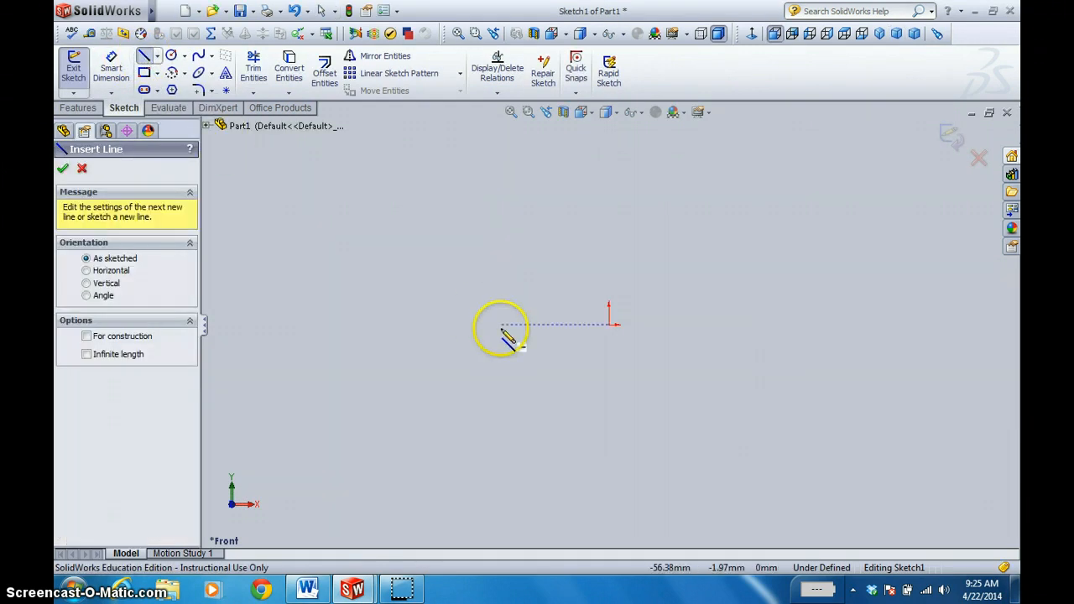
{"action": "left_click", "coordinate": [608, 325]}
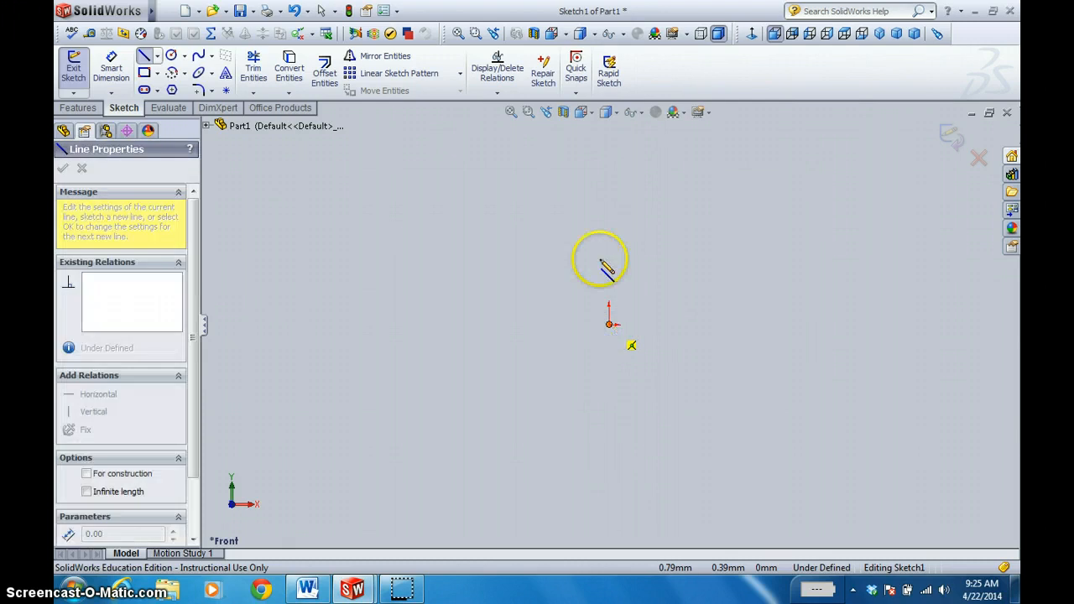
{"action": "left_click", "coordinate": [611, 211]}
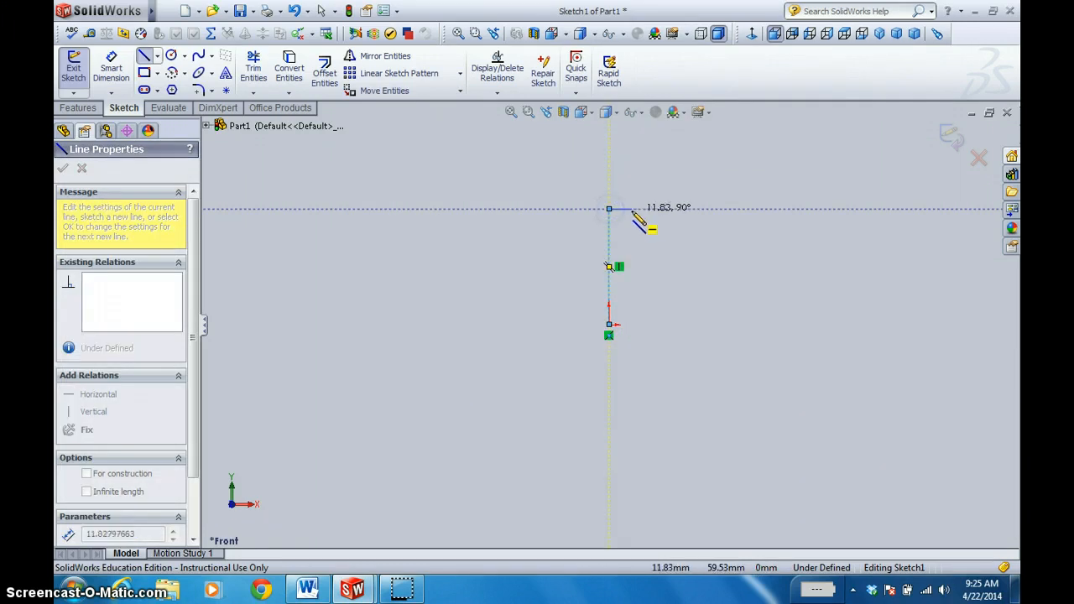
{"action": "double_click", "coordinate": [639, 209]}
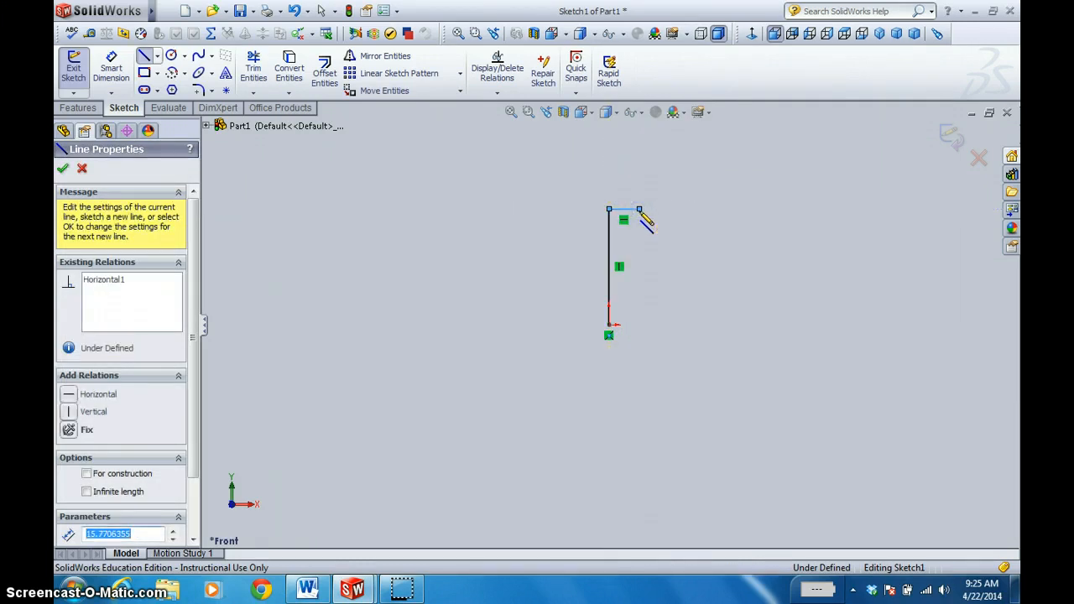
{"action": "key", "text": "Escape"}
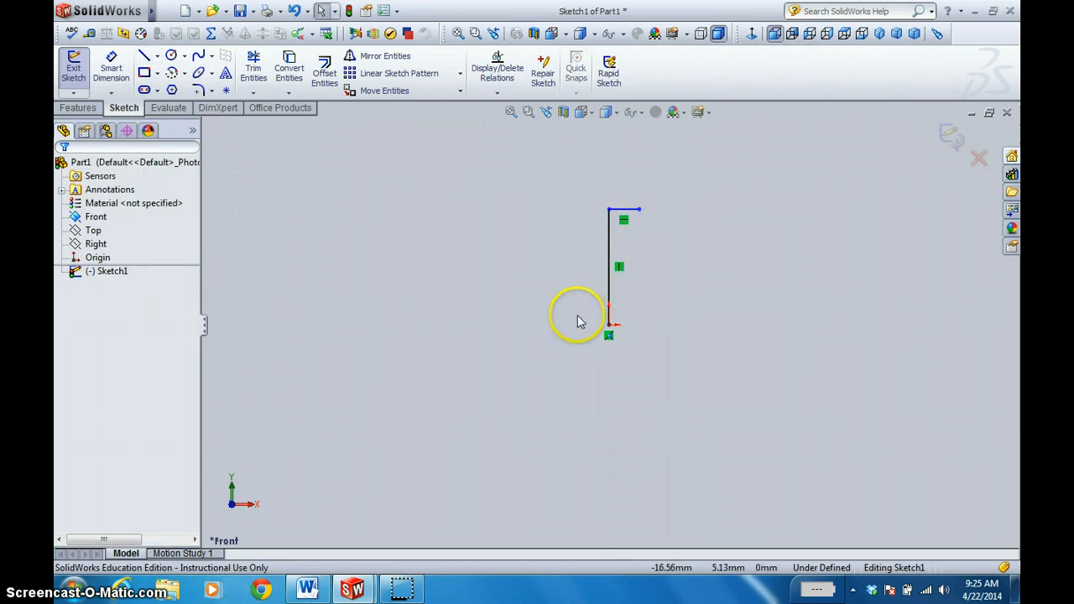
- Sketch a horizontal base line about 40 mm long from the origin to the right
{"action": "left_click", "coordinate": [145, 56]}
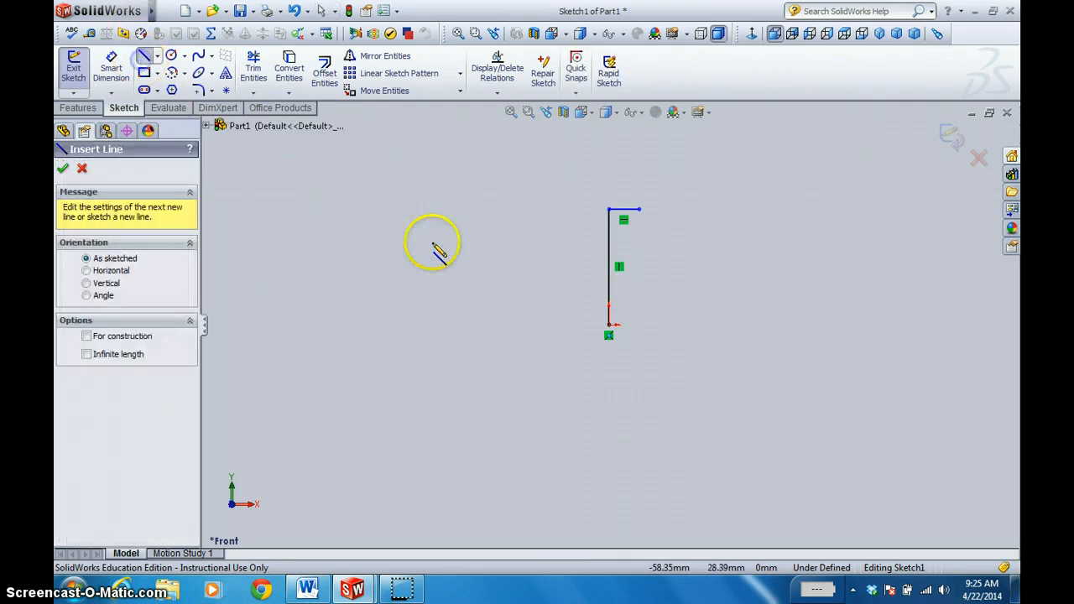
{"action": "left_click", "coordinate": [611, 324]}
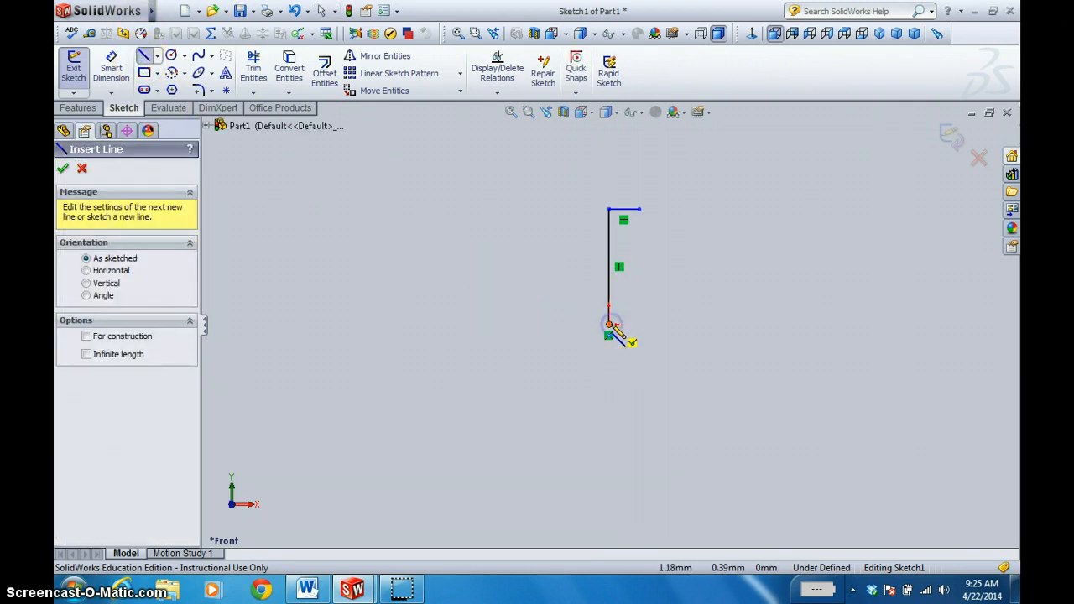
{"action": "left_click", "coordinate": [685, 324]}
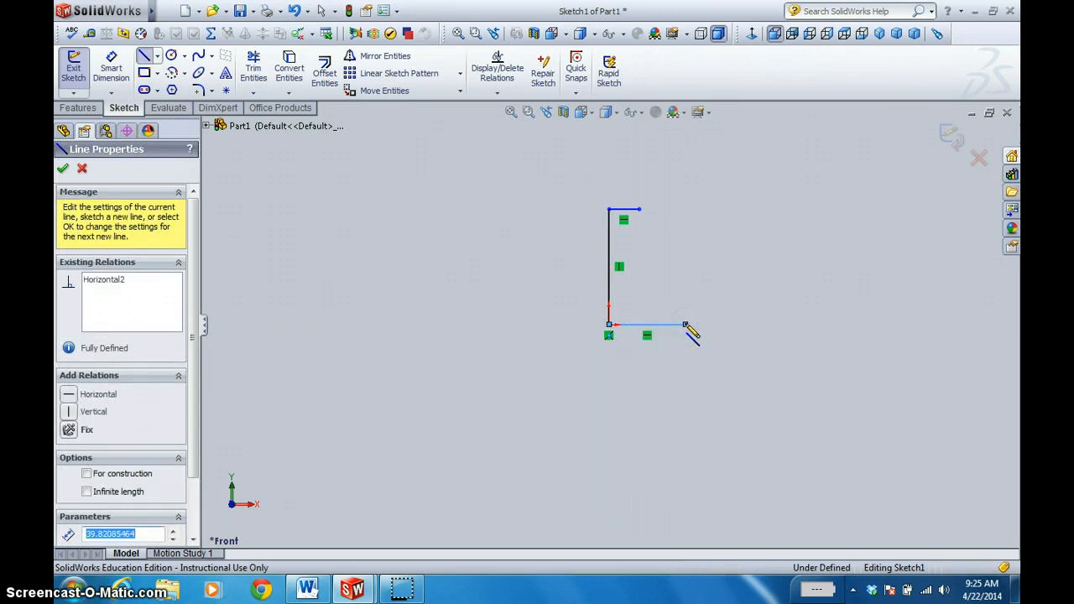
{"action": "key", "text": "Escape"}
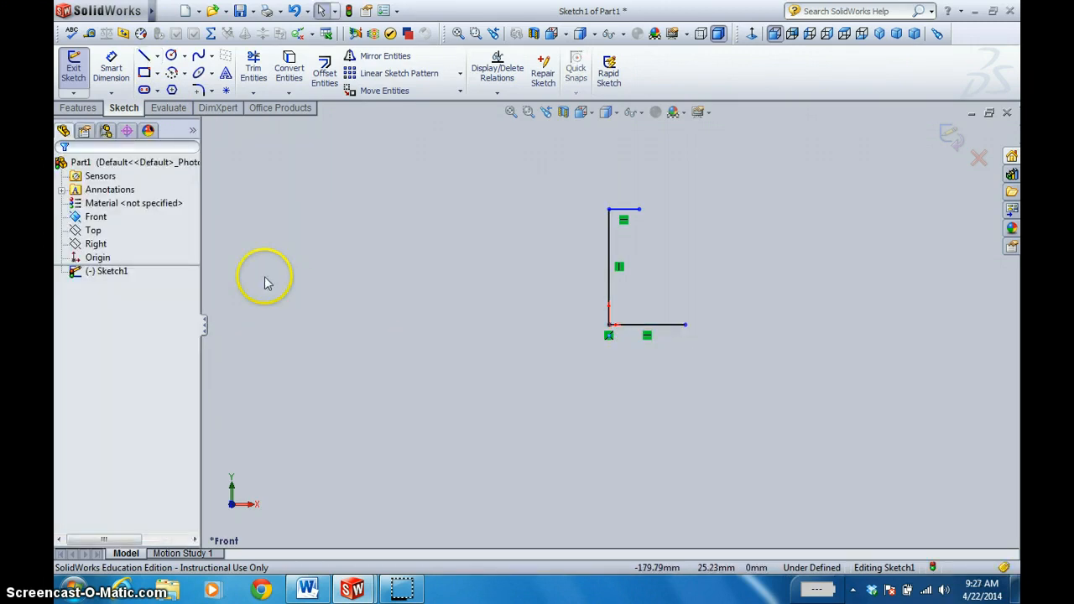
- Dimension the short upper horizontal line to 20 mm
{"action": "left_click", "coordinate": [111, 69]}
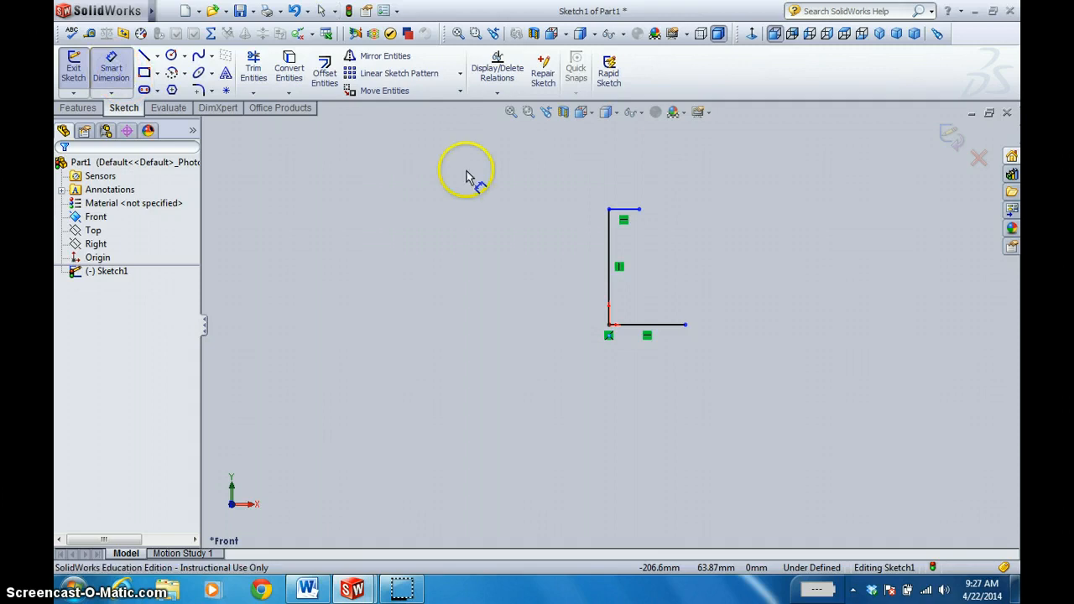
{"action": "left_click", "coordinate": [628, 211]}
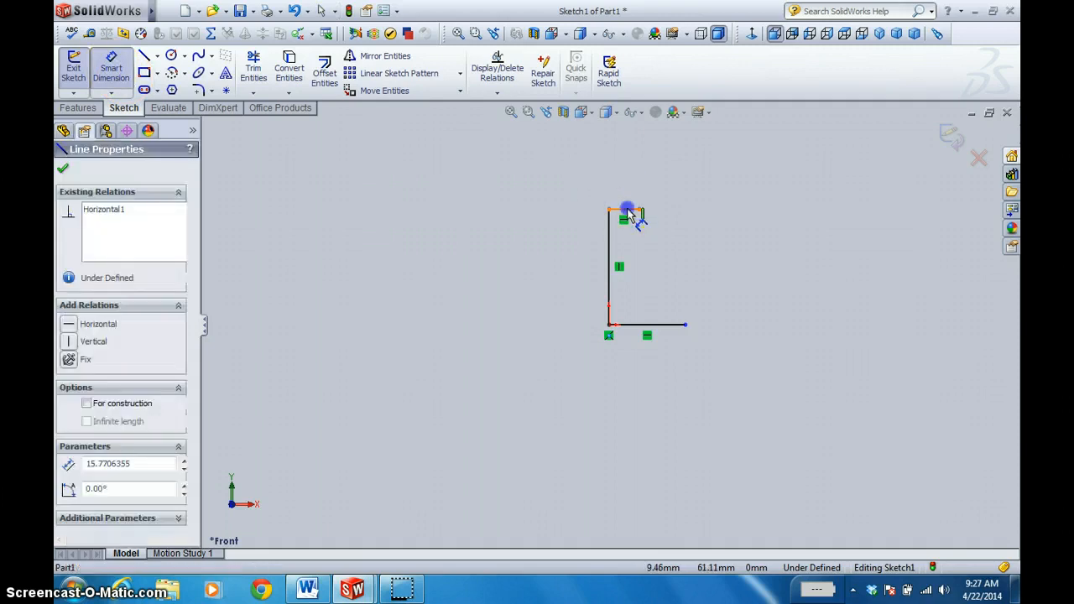
{"action": "left_click", "coordinate": [625, 180]}
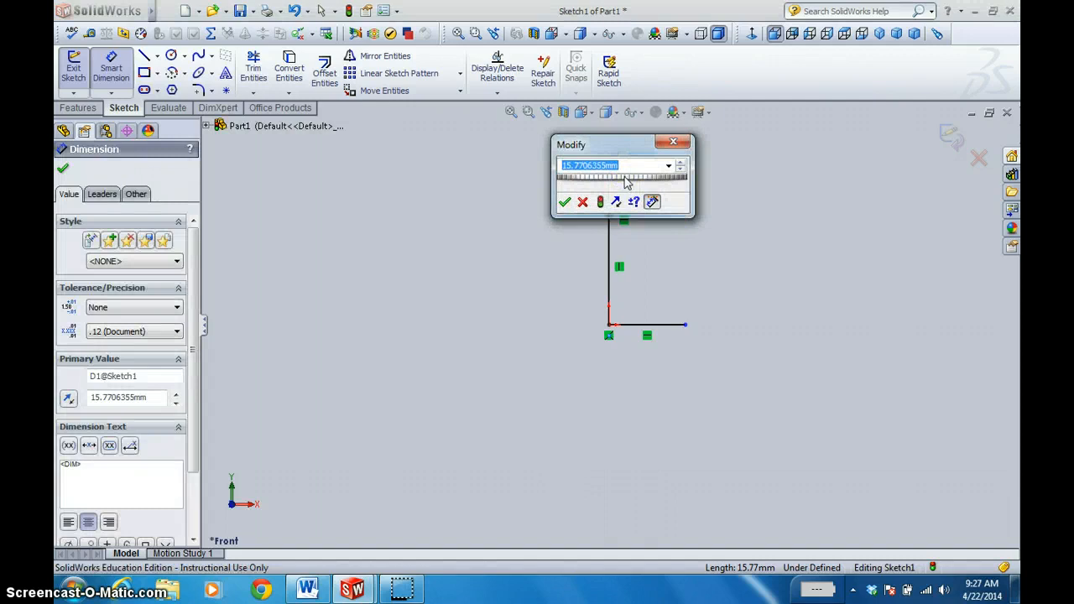
{"action": "type", "text": "20"}
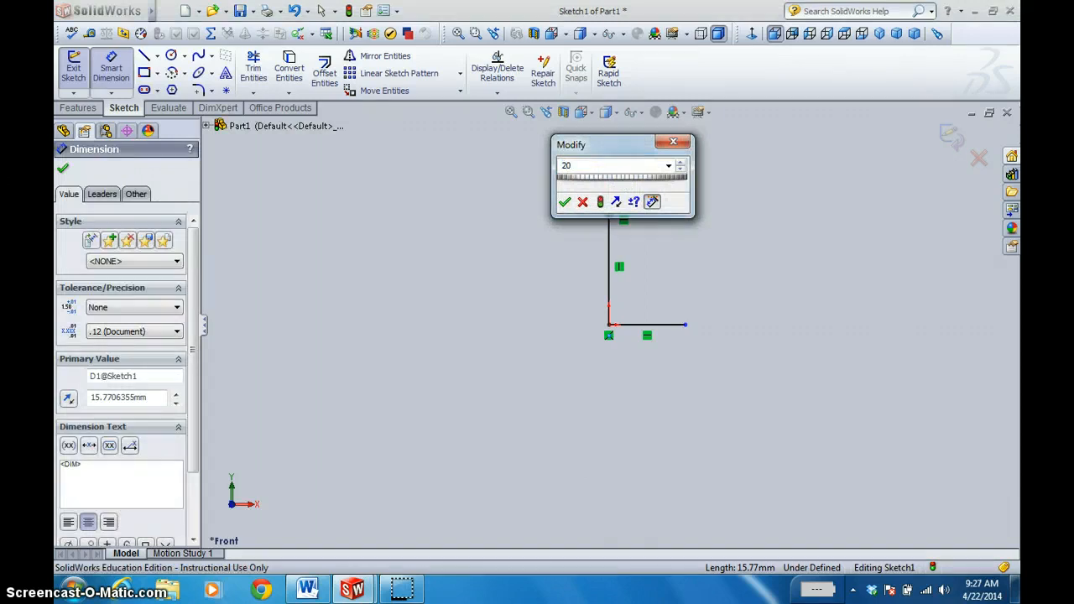
{"action": "key", "text": "Return"}
- Dimension the vertical line's length to 220 mm
{"action": "left_click", "coordinate": [616, 248]}
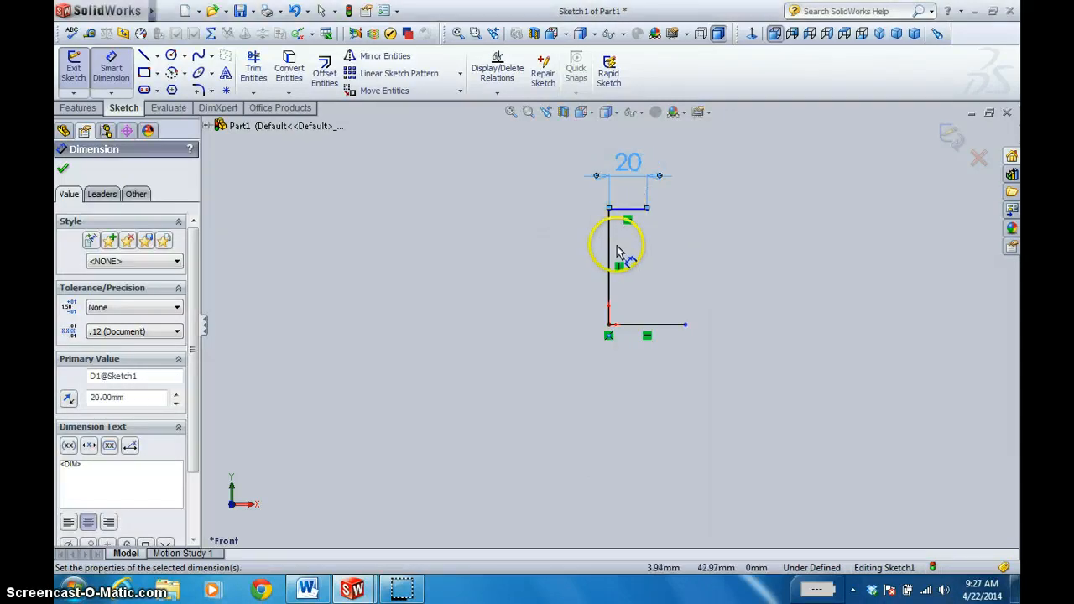
{"action": "left_click", "coordinate": [545, 271]}
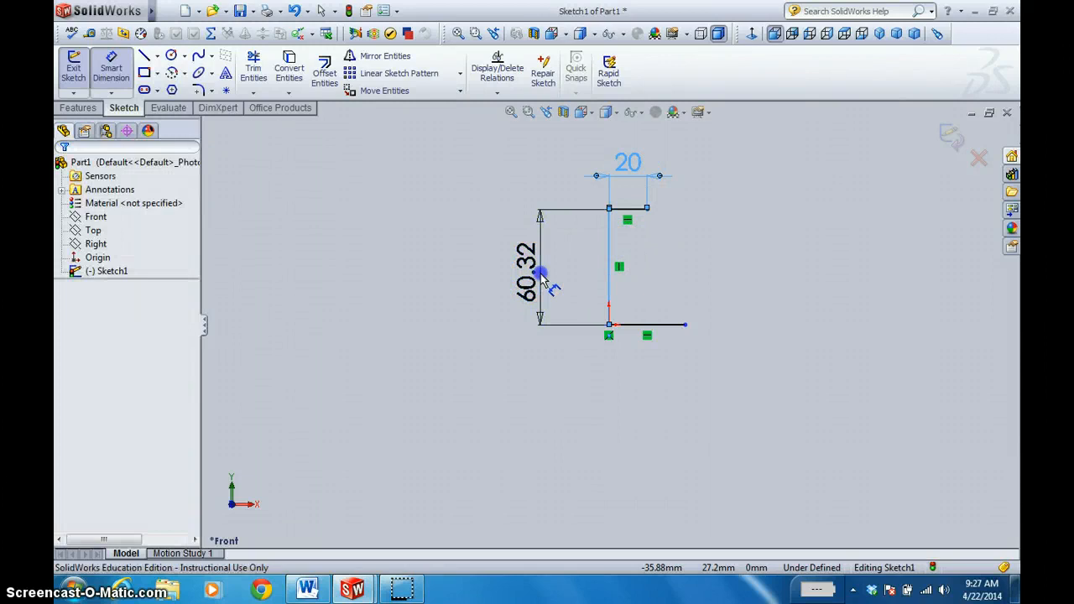
{"action": "type", "text": "220"}
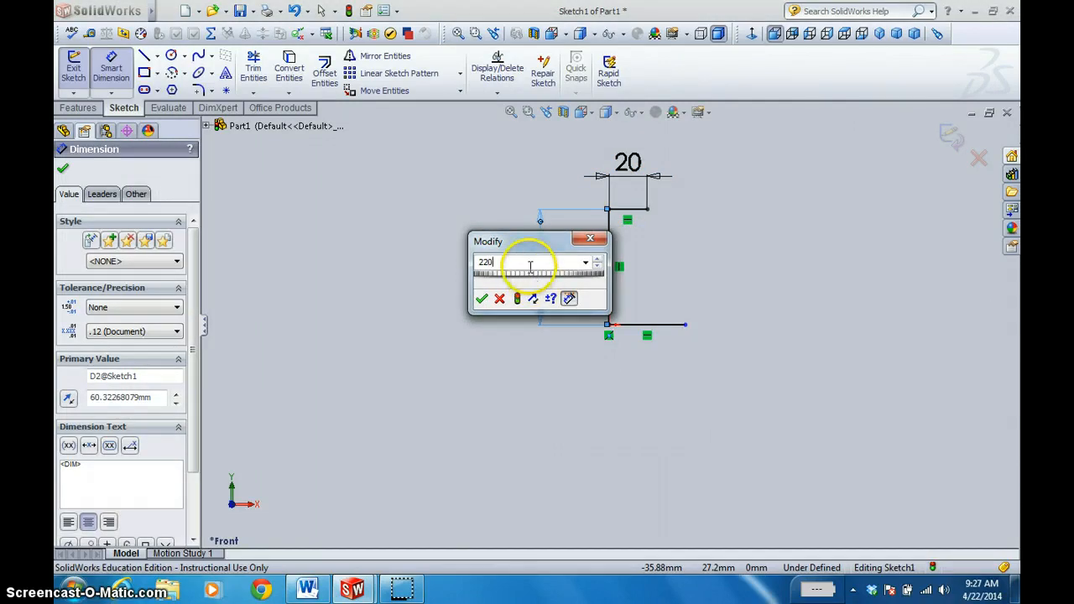
{"action": "key", "text": "Return"}
- Dimension the horizontal base line's length to 90 mm
{"action": "left_click", "coordinate": [655, 326]}
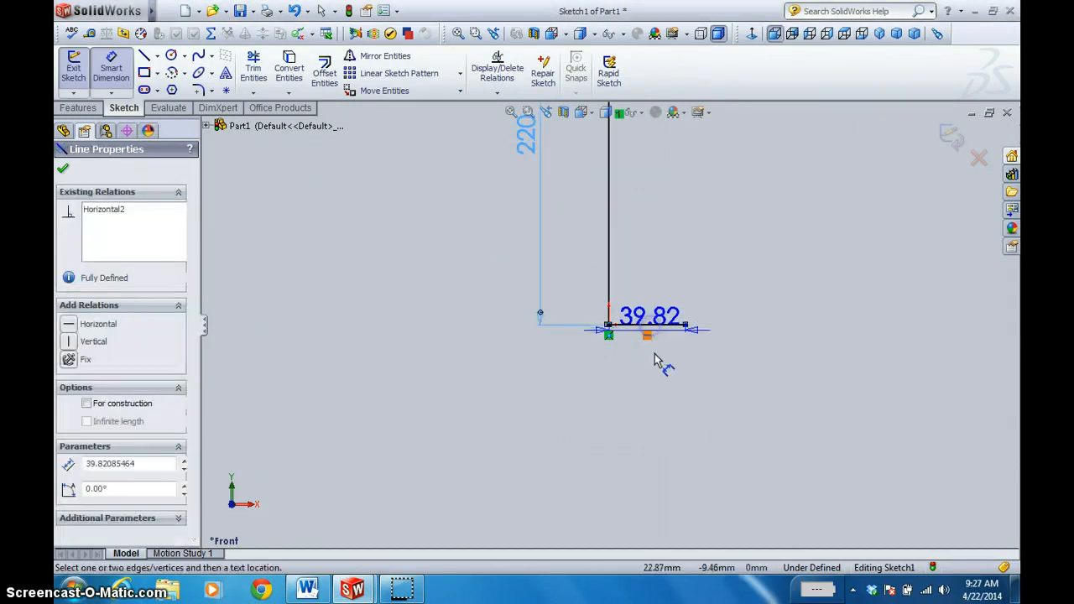
{"action": "left_click", "coordinate": [652, 393]}
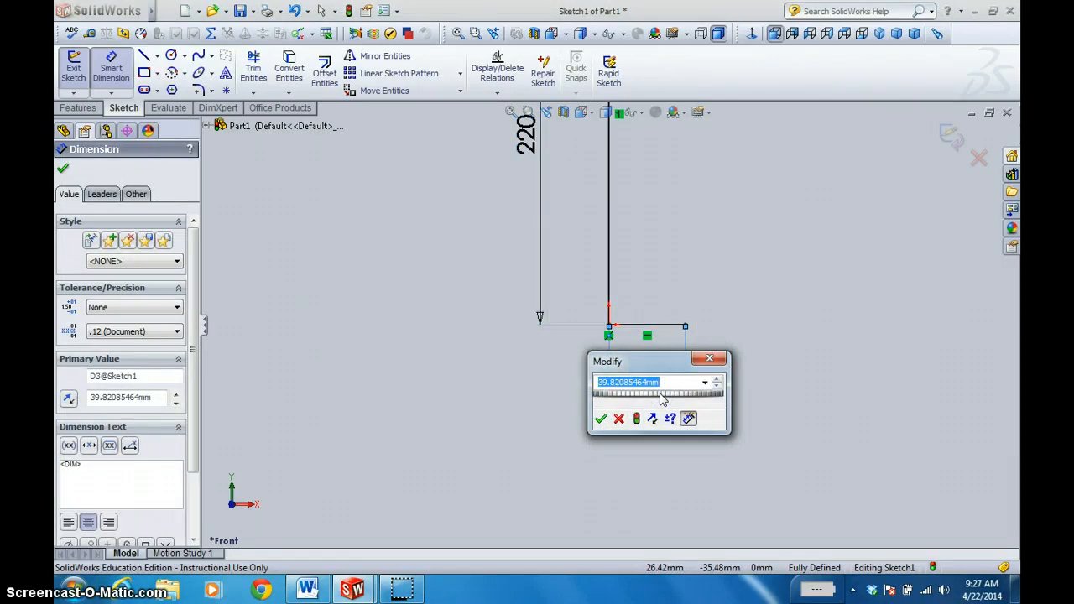
{"action": "type", "text": "90"}
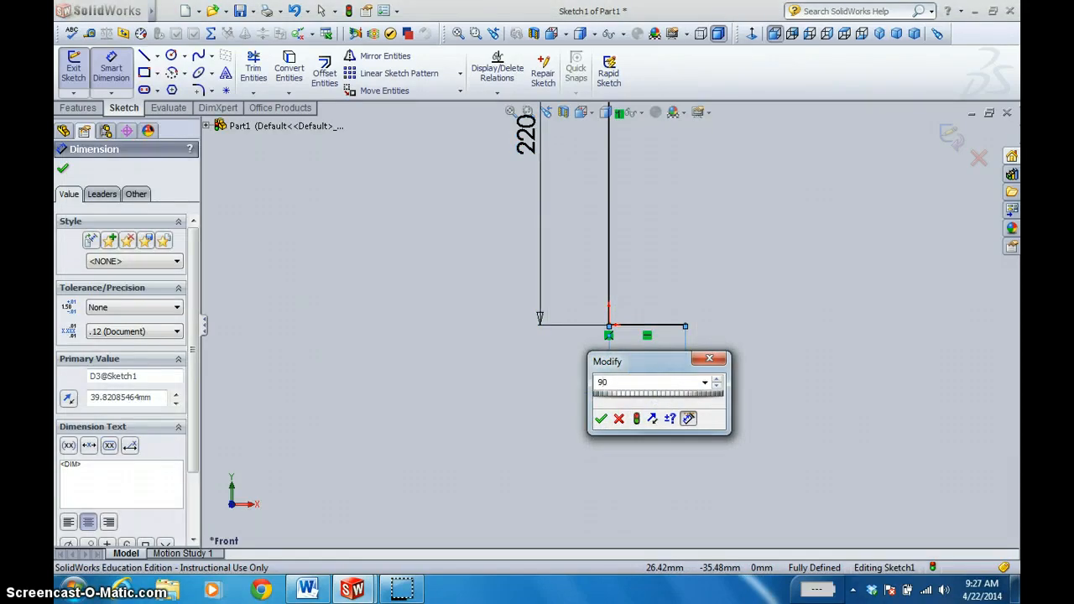
{"action": "key", "text": "Return"}
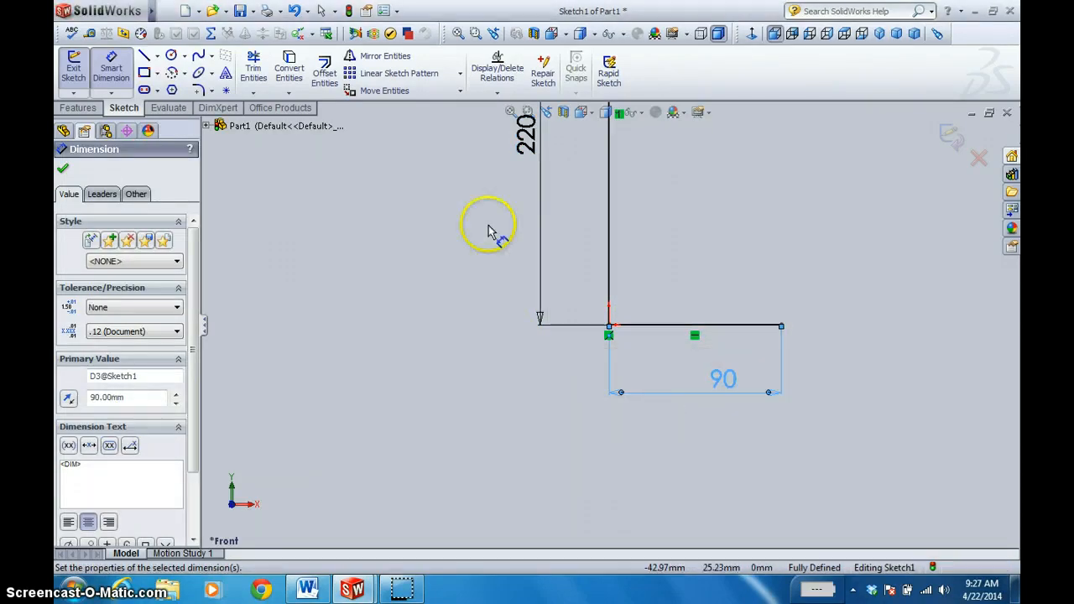
{"action": "left_click", "coordinate": [509, 114]}
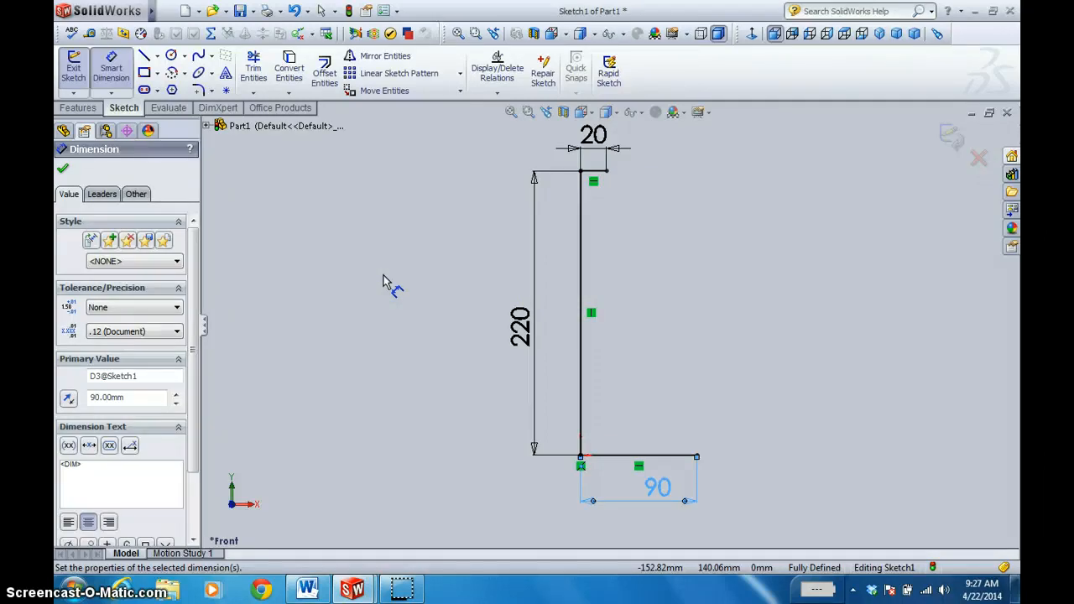
- Sketch a 180° tangent arc of about 10.5 mm radius curving down from the free end of the upper 20 mm line
{"action": "left_click", "coordinate": [186, 75]}
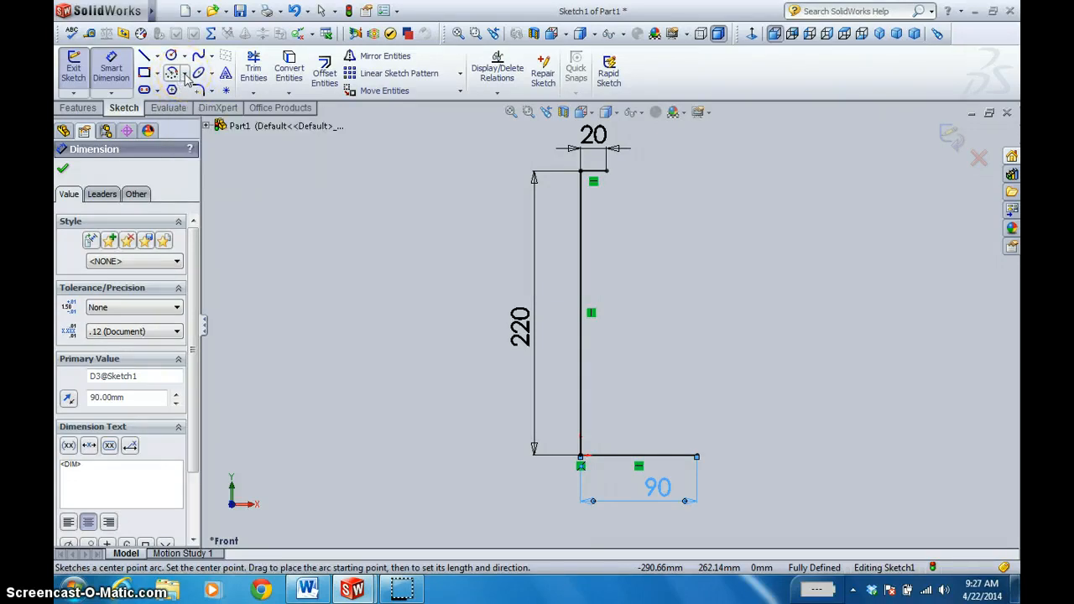
{"action": "left_click", "coordinate": [185, 75]}
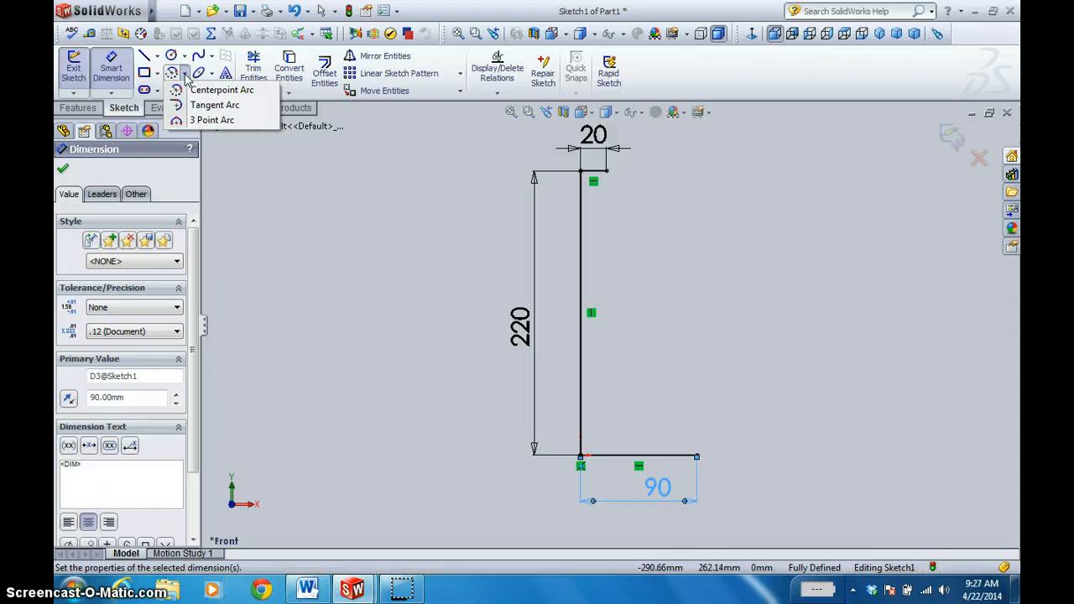
{"action": "left_click", "coordinate": [214, 105]}
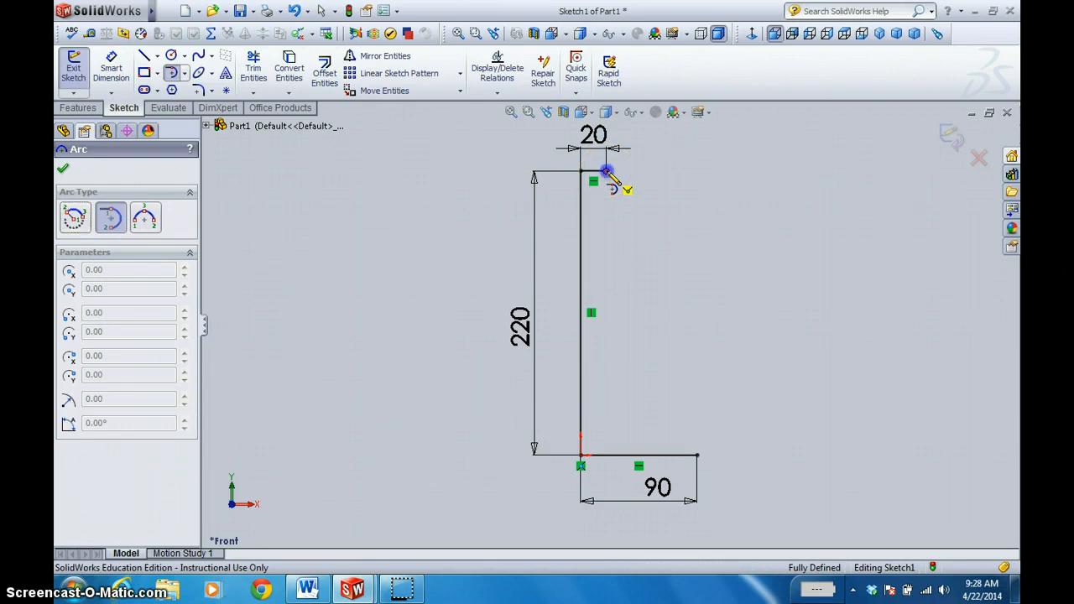
{"action": "left_click", "coordinate": [606, 171]}
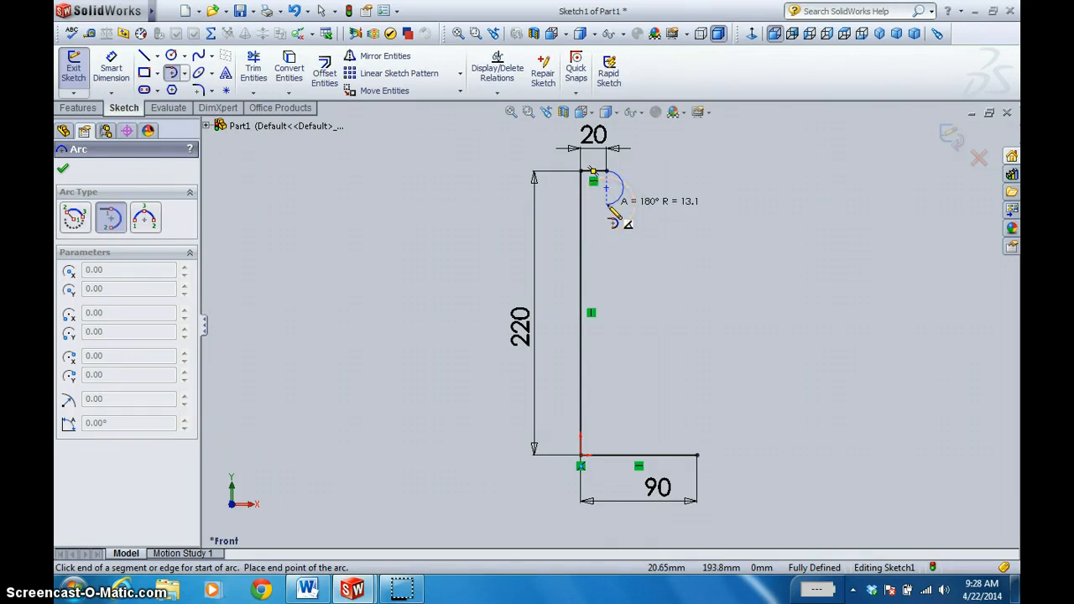
{"action": "left_click", "coordinate": [608, 198]}
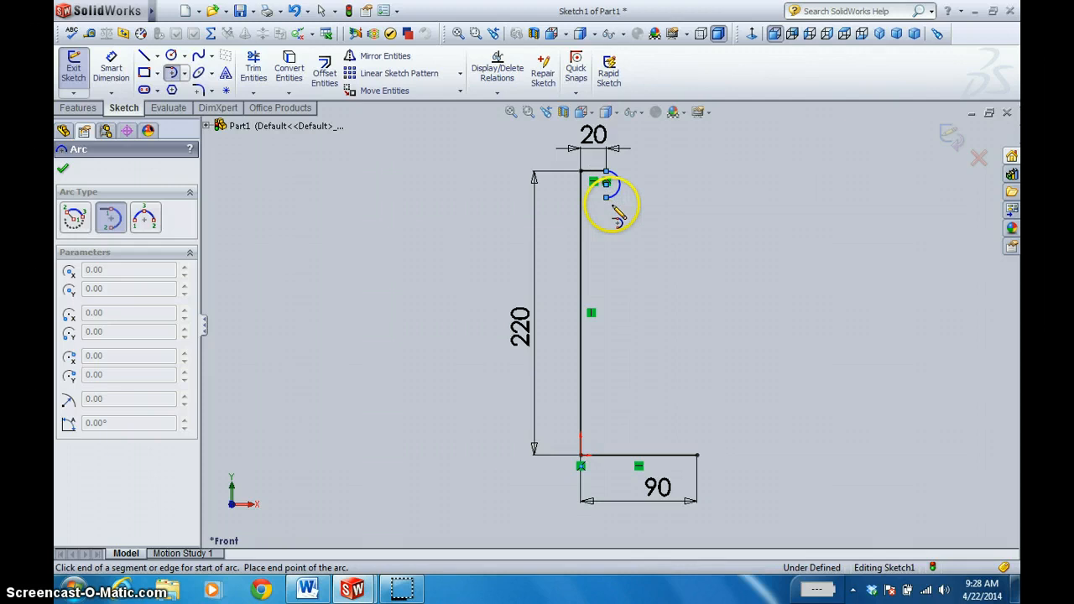
{"action": "key", "text": "Escape"}
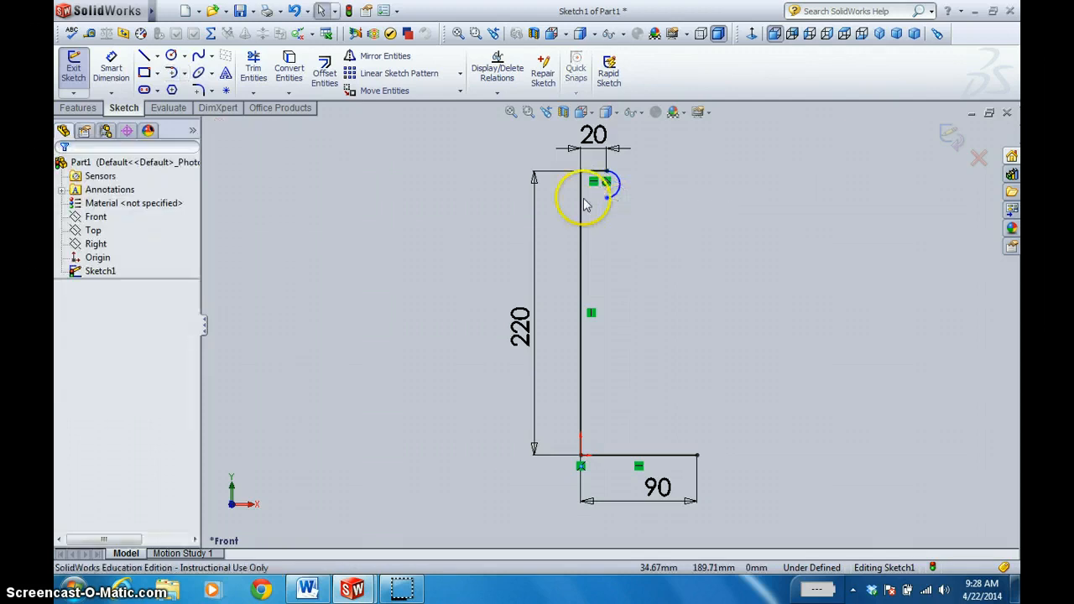
- Dimension the tangent arc's radius to 10 mm
{"action": "left_click", "coordinate": [113, 72]}
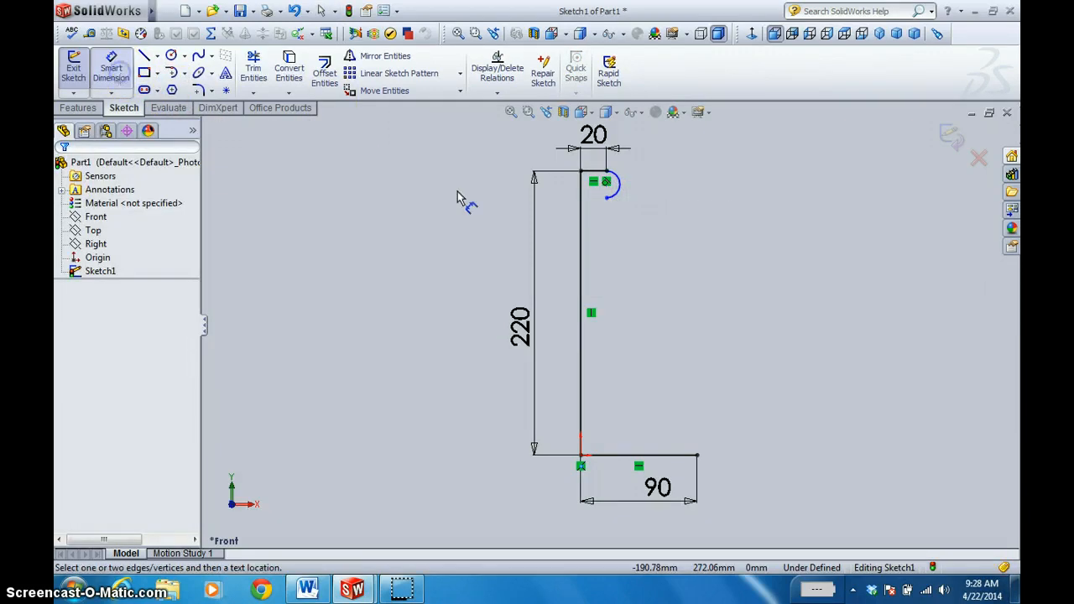
{"action": "left_click", "coordinate": [620, 192]}
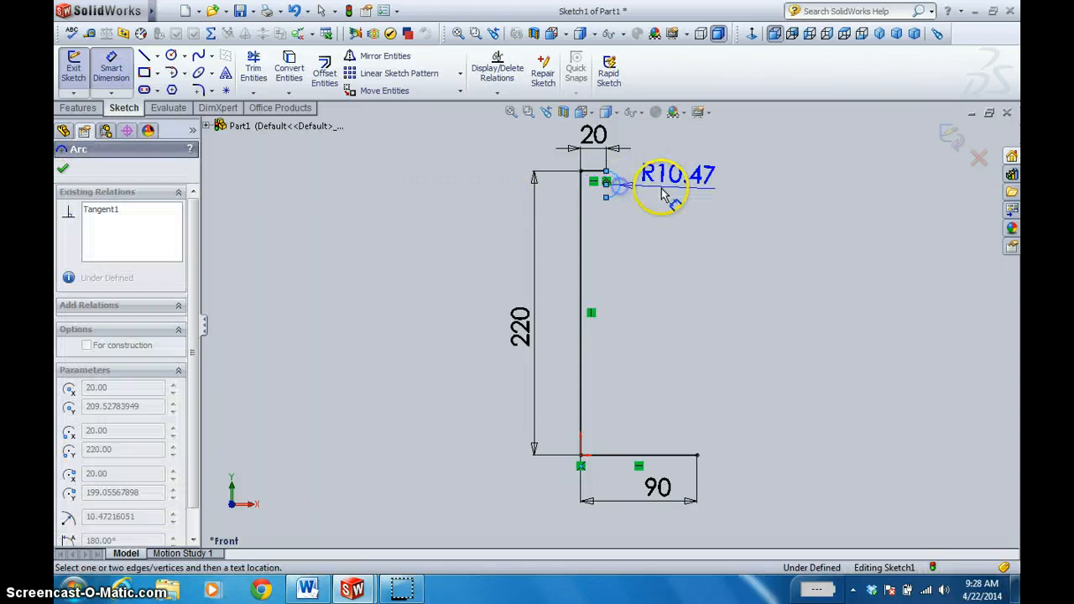
{"action": "left_click", "coordinate": [690, 189]}
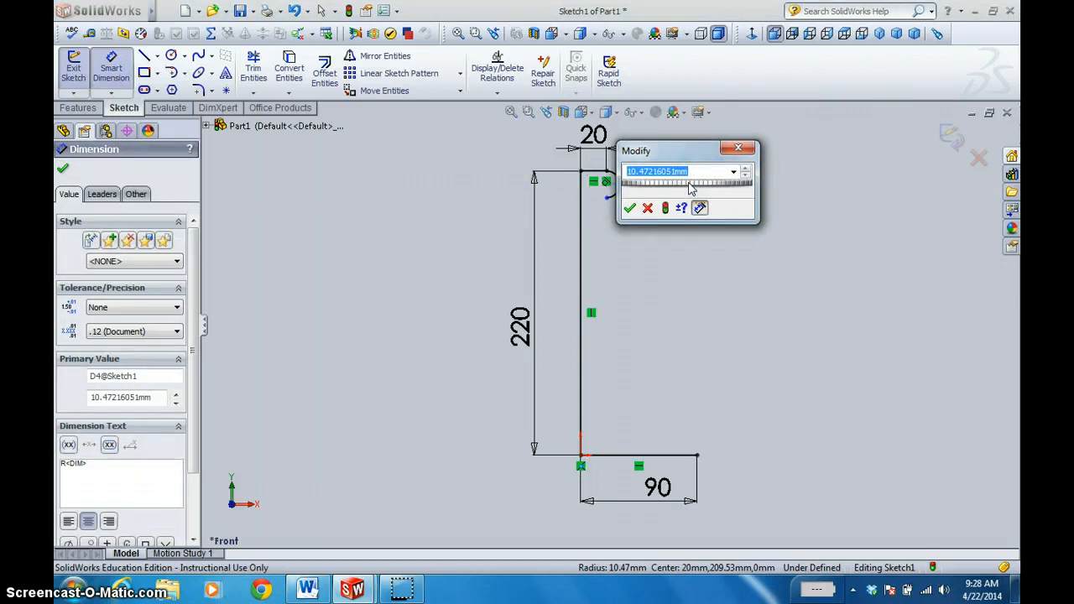
{"action": "type", "text": "10"}
{"action": "key", "text": "Return"}
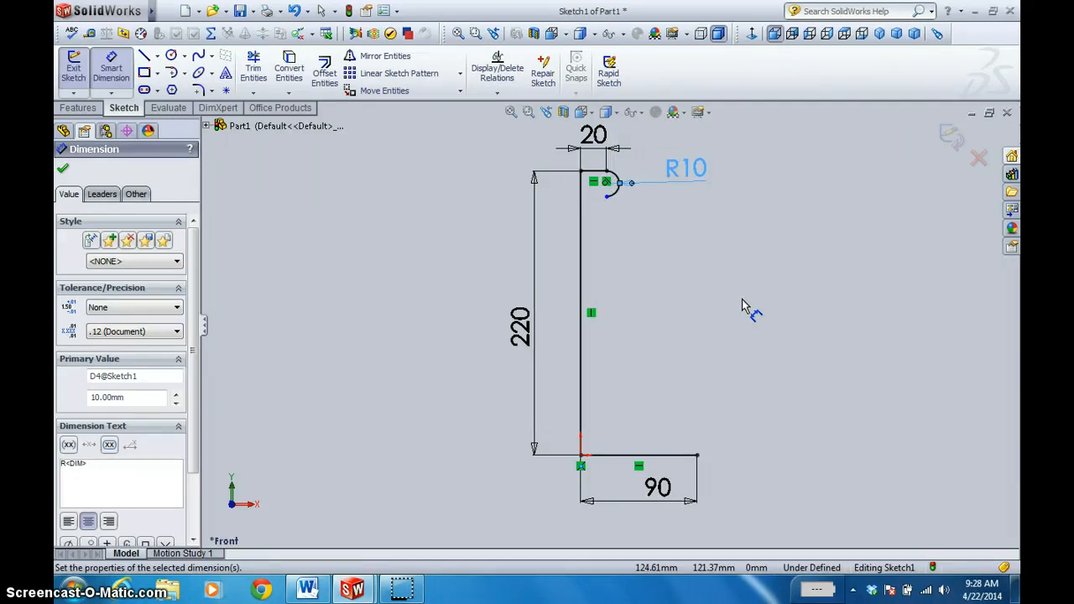
{"action": "left_click", "coordinate": [282, 258]}
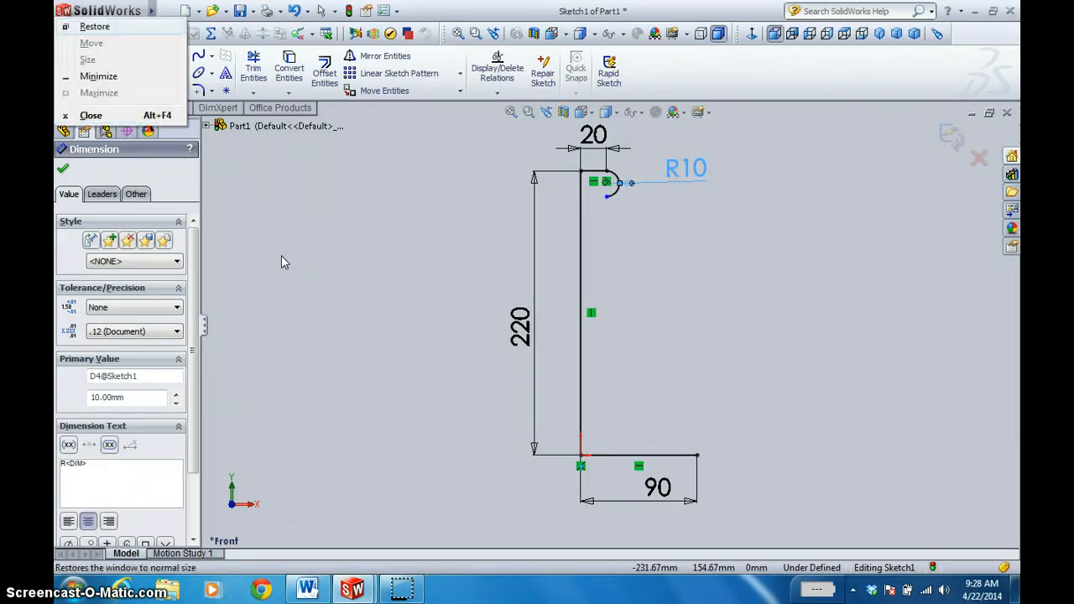
{"action": "left_click", "coordinate": [334, 369]}
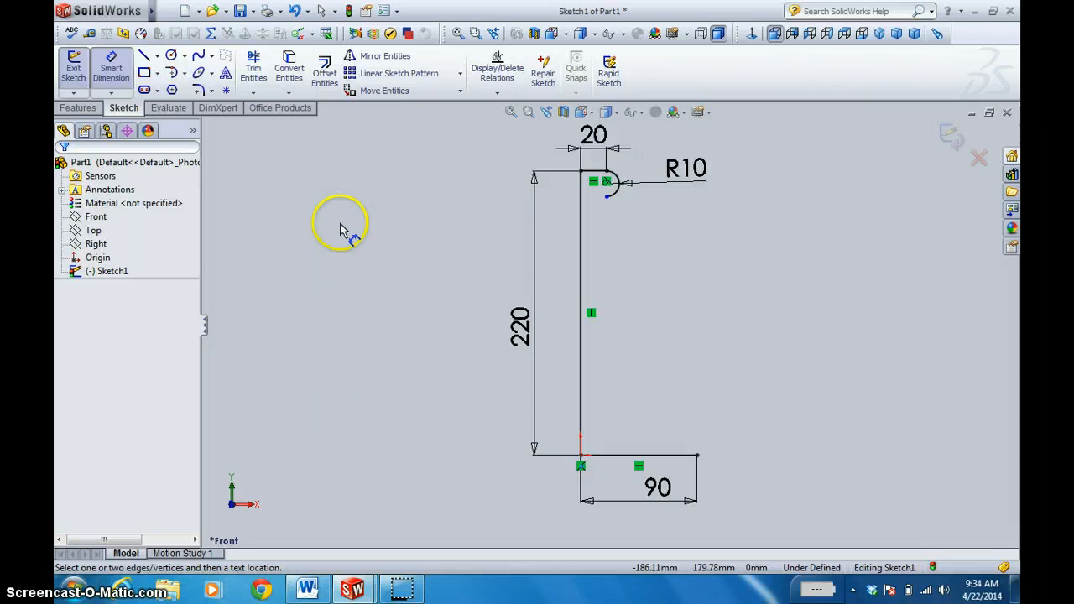
- Sketch a vertical line about 117 mm long downward from the lower end of the 10 mm arc
{"action": "left_click", "coordinate": [144, 55]}
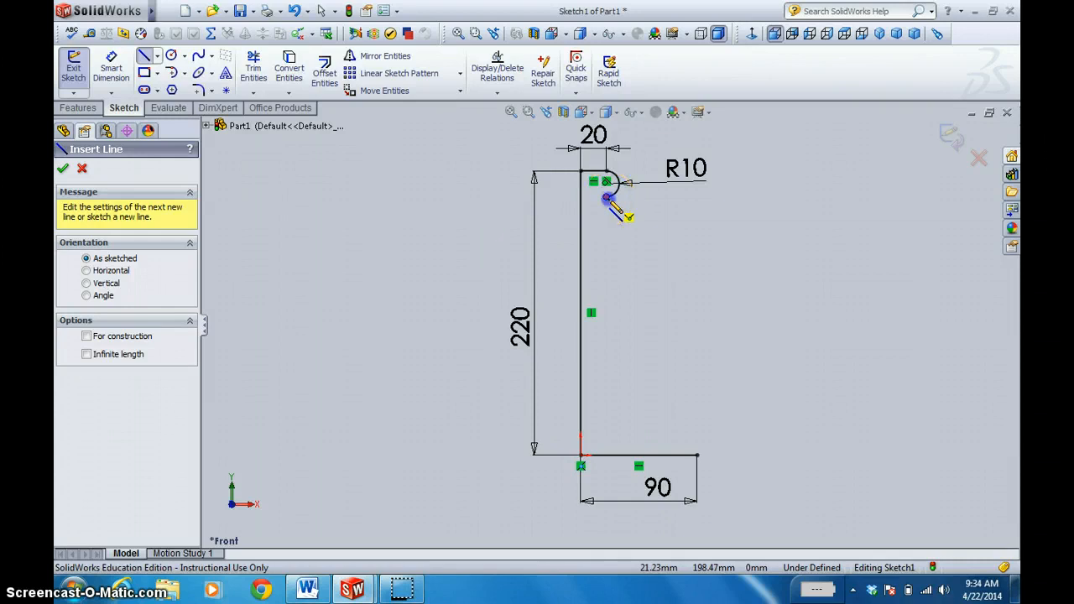
{"action": "left_click", "coordinate": [606, 198]}
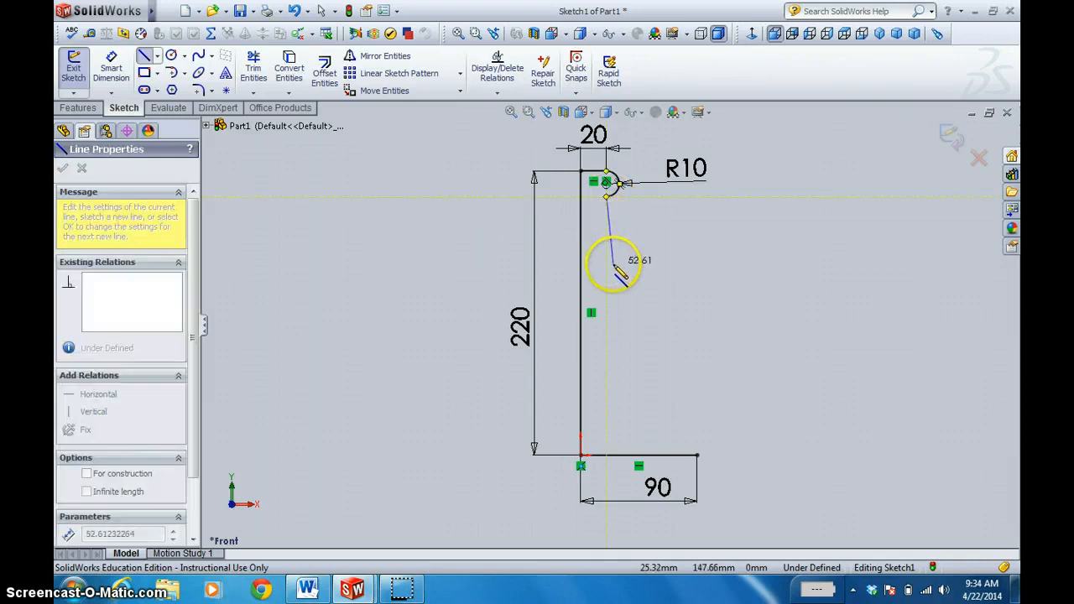
{"action": "left_click", "coordinate": [608, 348]}
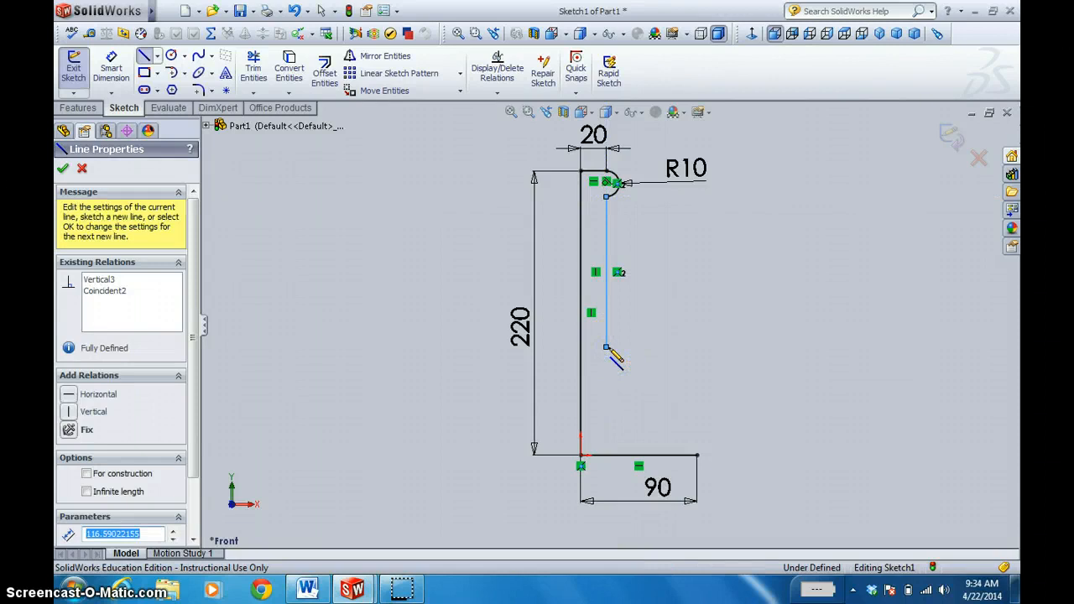
{"action": "key", "text": "Escape"}
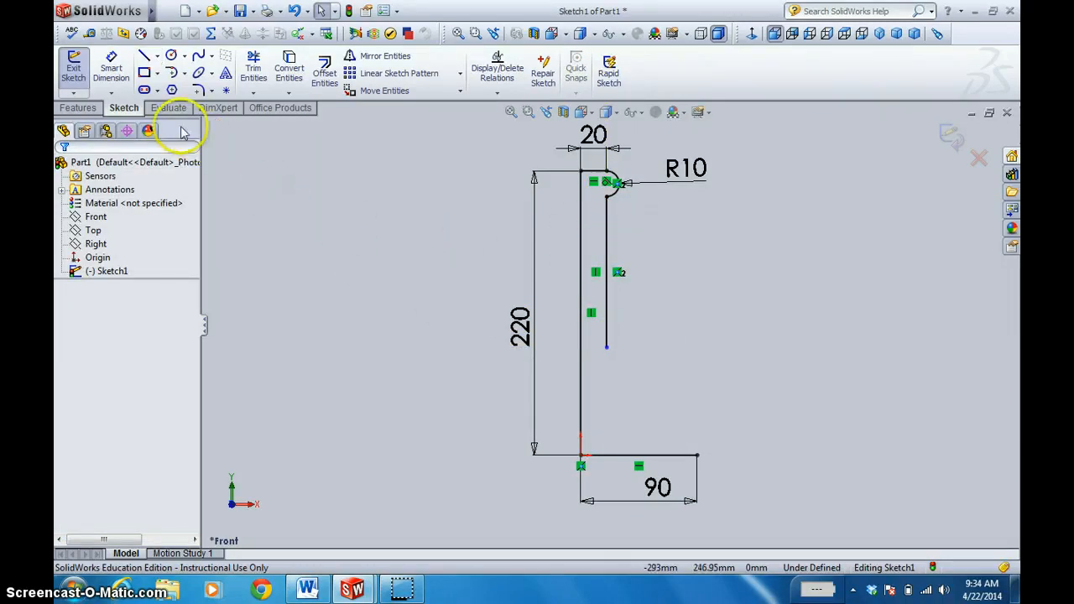
- Sketch a 180° three-point arc of about 22.5 mm radius bulging outward, with both ends on the new vertical line
{"action": "left_click", "coordinate": [185, 75]}
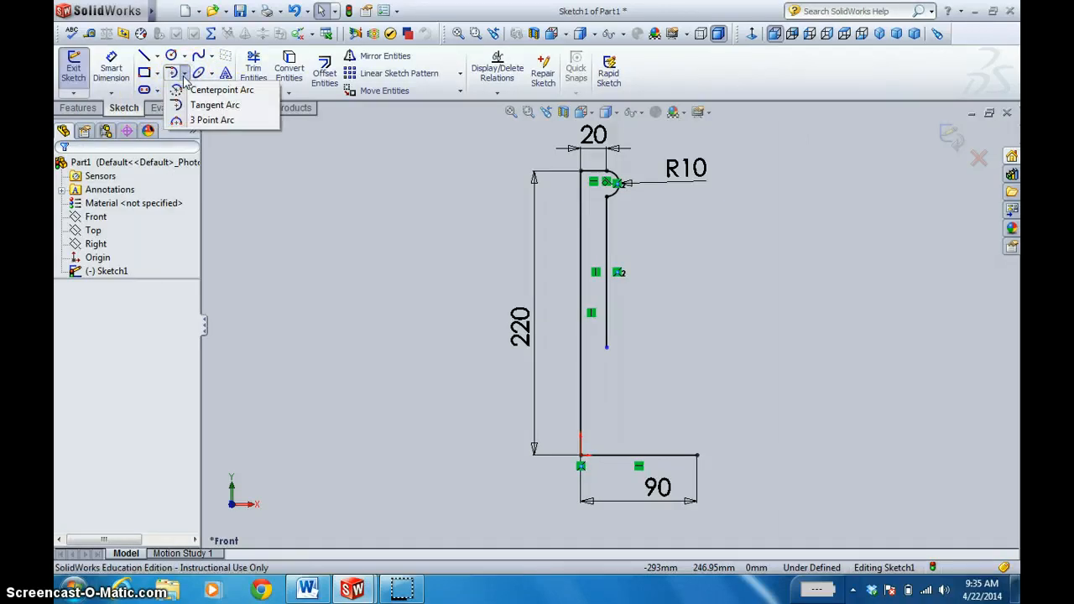
{"action": "left_click", "coordinate": [211, 120]}
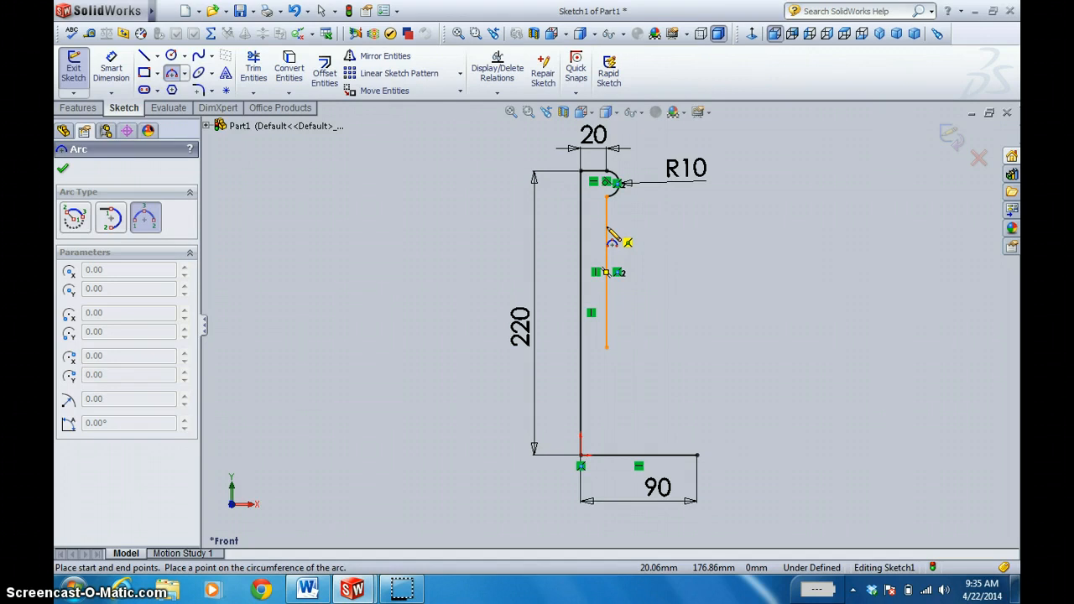
{"action": "left_click", "coordinate": [606, 237]}
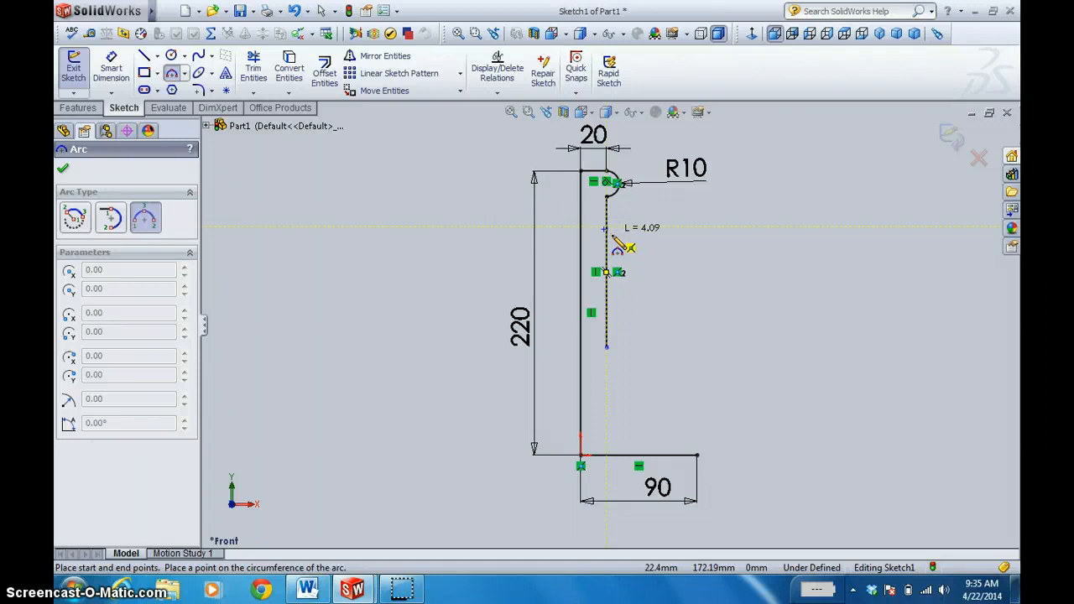
{"action": "left_click", "coordinate": [608, 286]}
{"action": "left_click", "coordinate": [661, 293]}
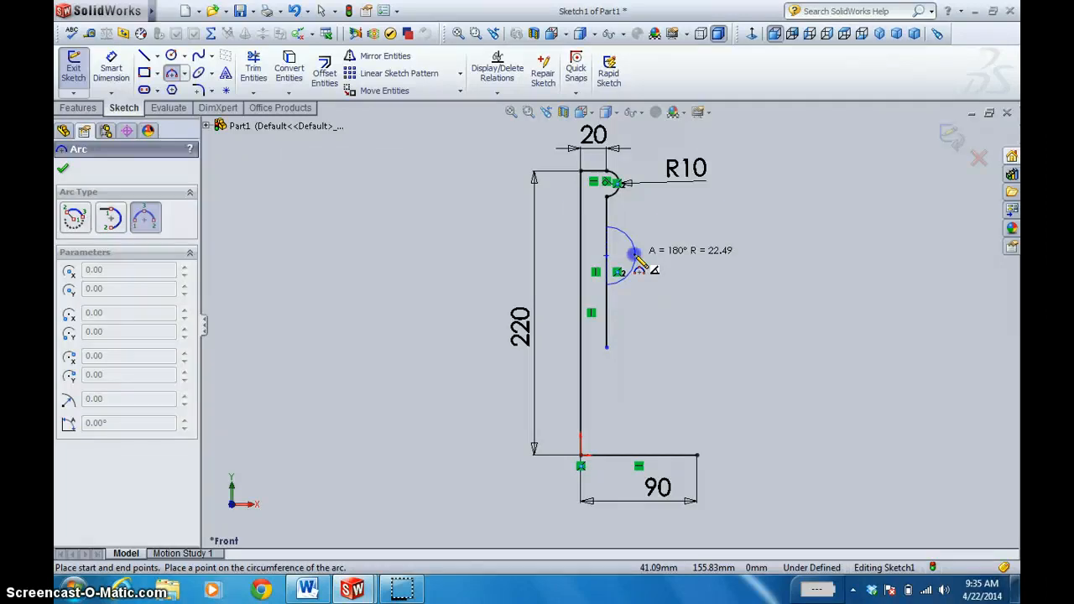
{"action": "left_click", "coordinate": [635, 256]}
{"action": "left_click", "coordinate": [712, 313]}
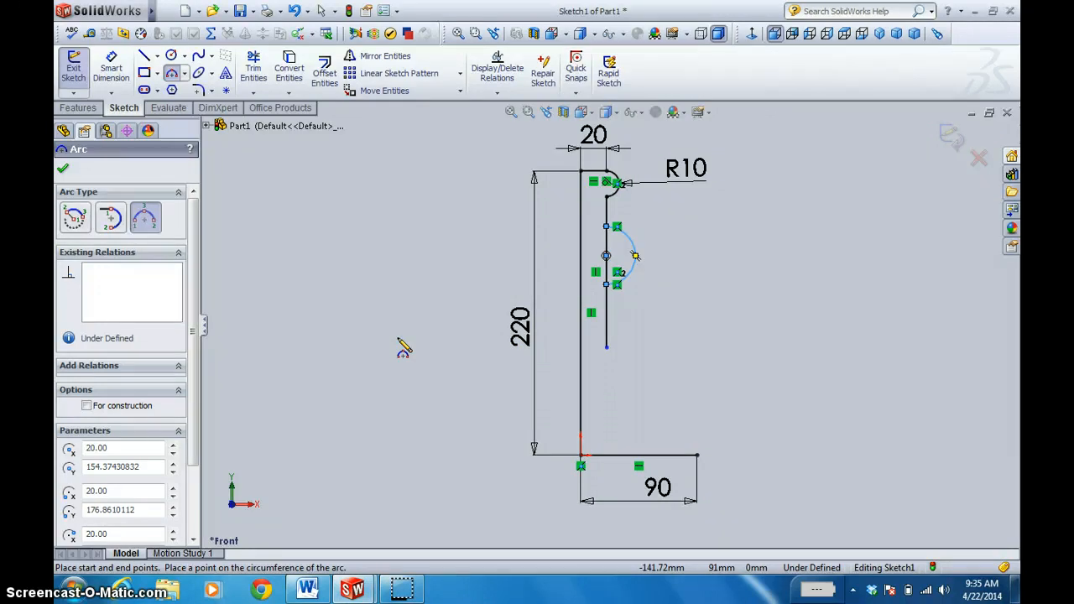
- Dimension the three-point arc's radius to 20 mm
{"action": "left_click", "coordinate": [113, 73]}
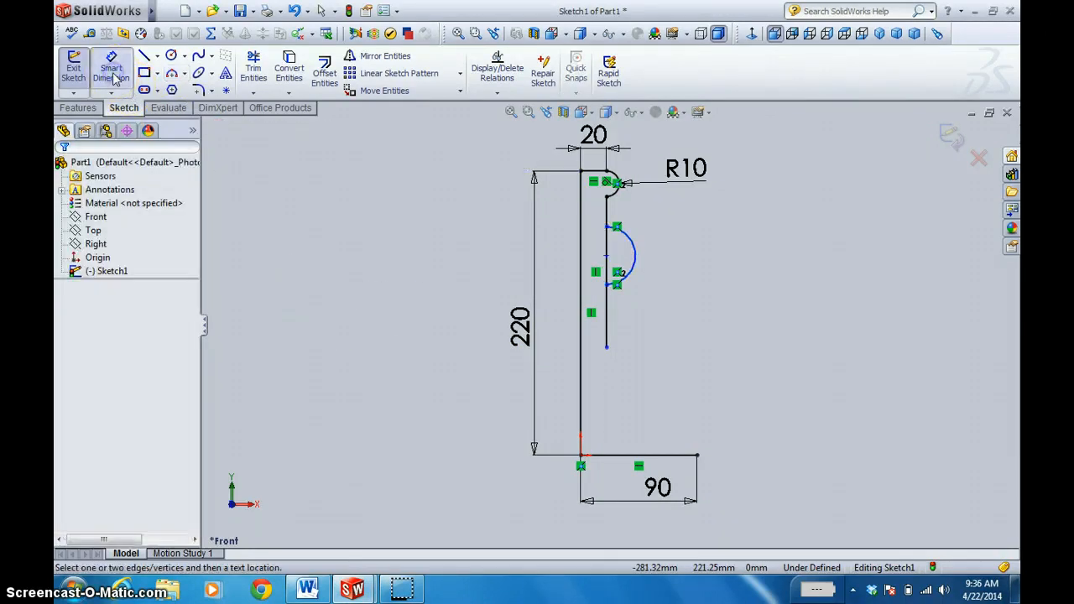
{"action": "left_click", "coordinate": [636, 252]}
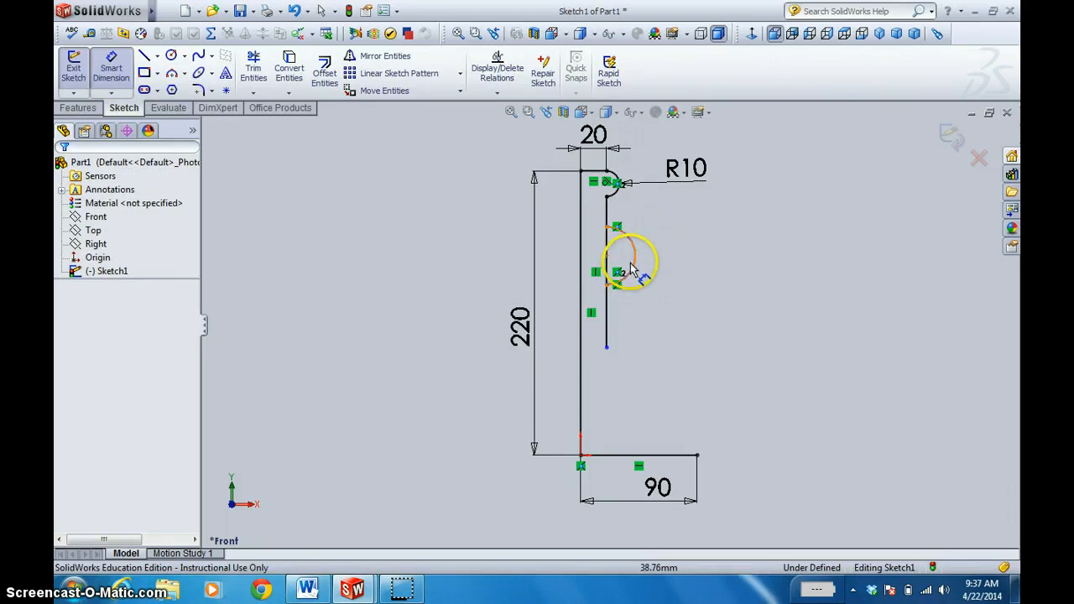
{"action": "left_click", "coordinate": [742, 245]}
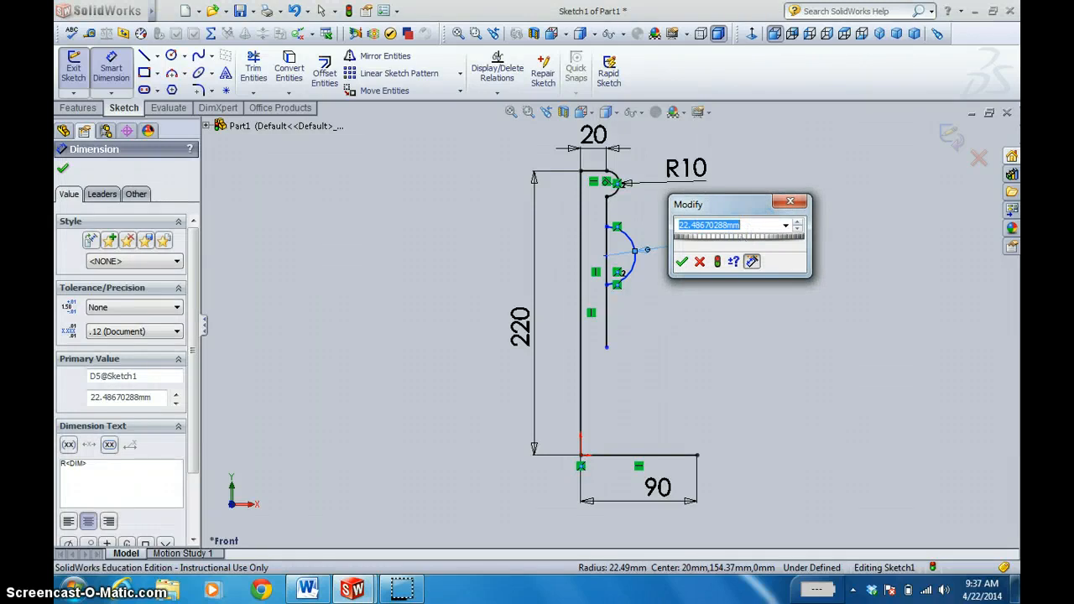
{"action": "type", "text": "20"}
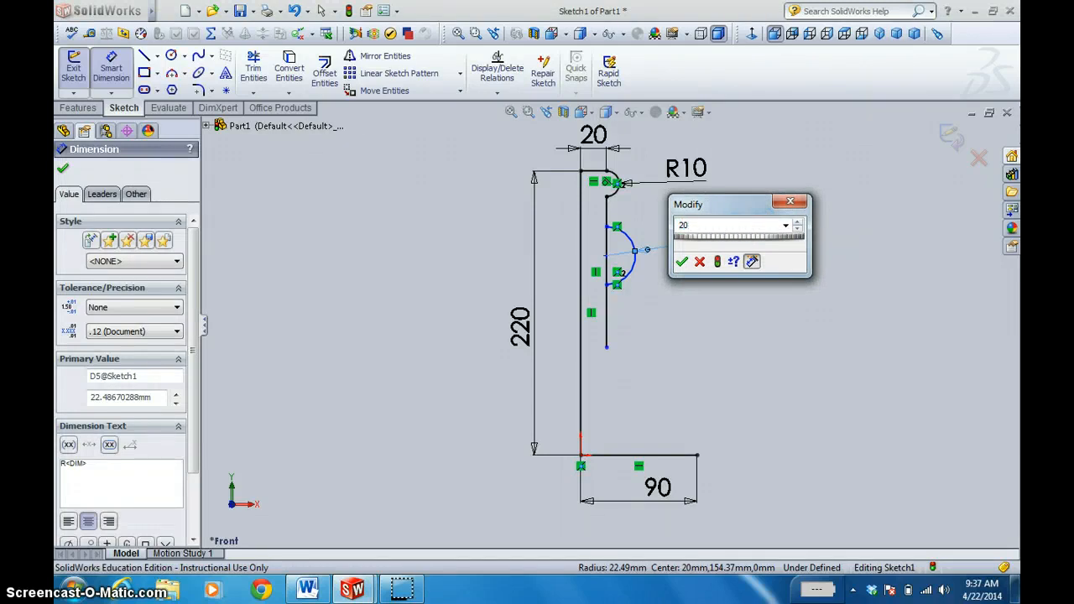
{"action": "key", "text": "Return"}
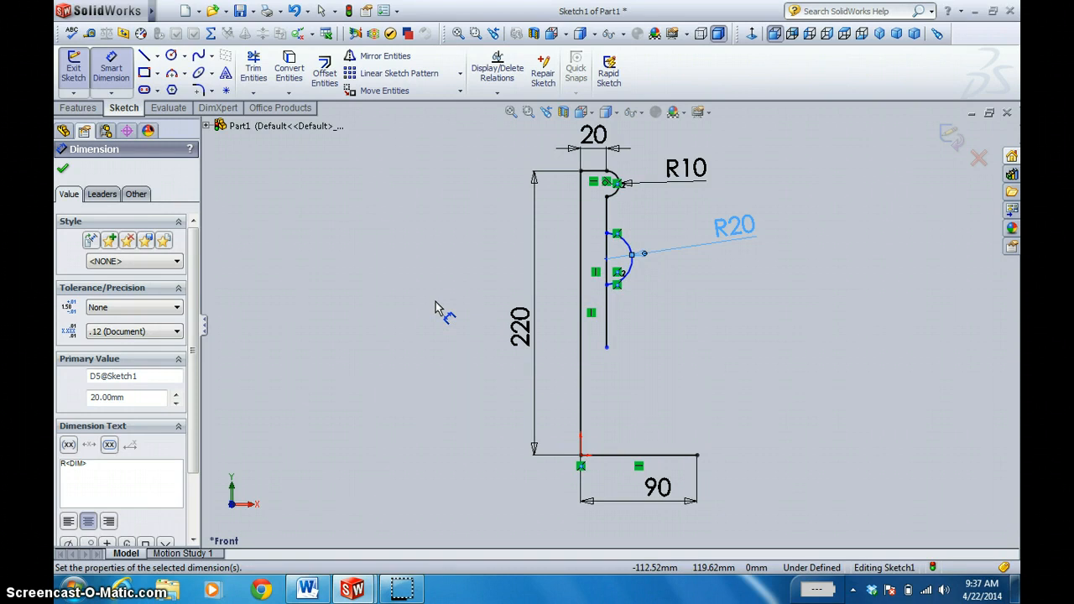
- Trim away the vertical line's segment between the two ends of the 20 mm arc
{"action": "left_click", "coordinate": [255, 70]}
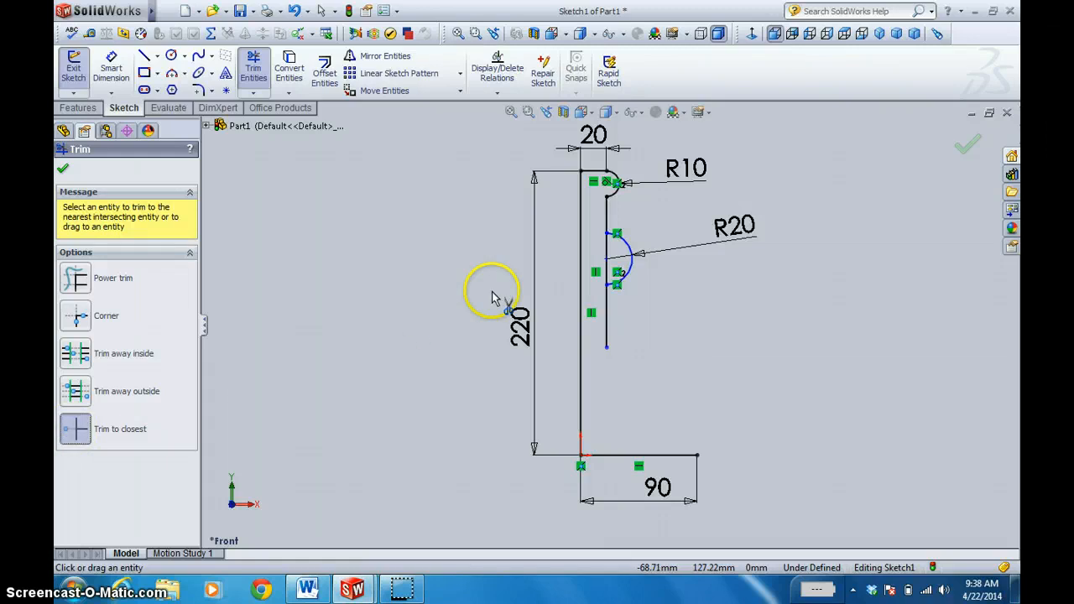
{"action": "left_click", "coordinate": [609, 267]}
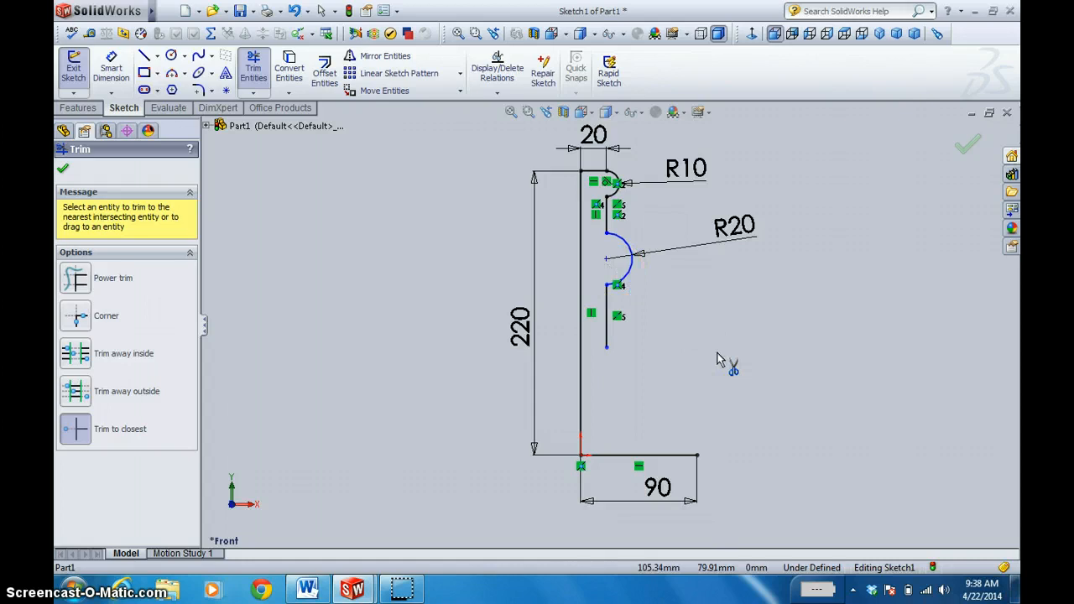
{"action": "left_click", "coordinate": [63, 171]}
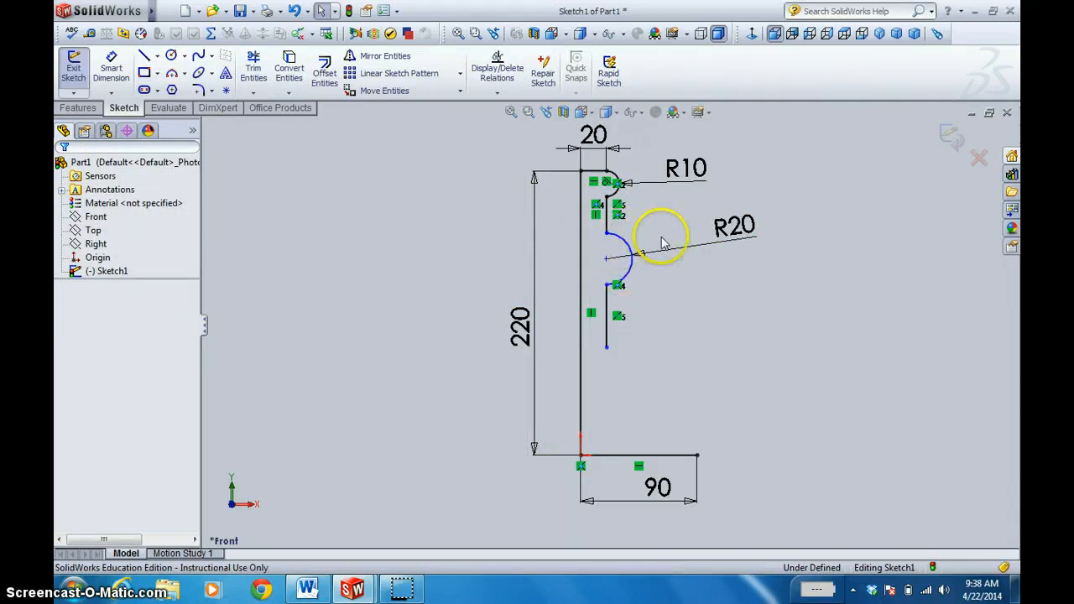
- Dimension the vertical segment between the 10 mm and 20 mm arcs to 40 mm
{"action": "left_click", "coordinate": [110, 71]}
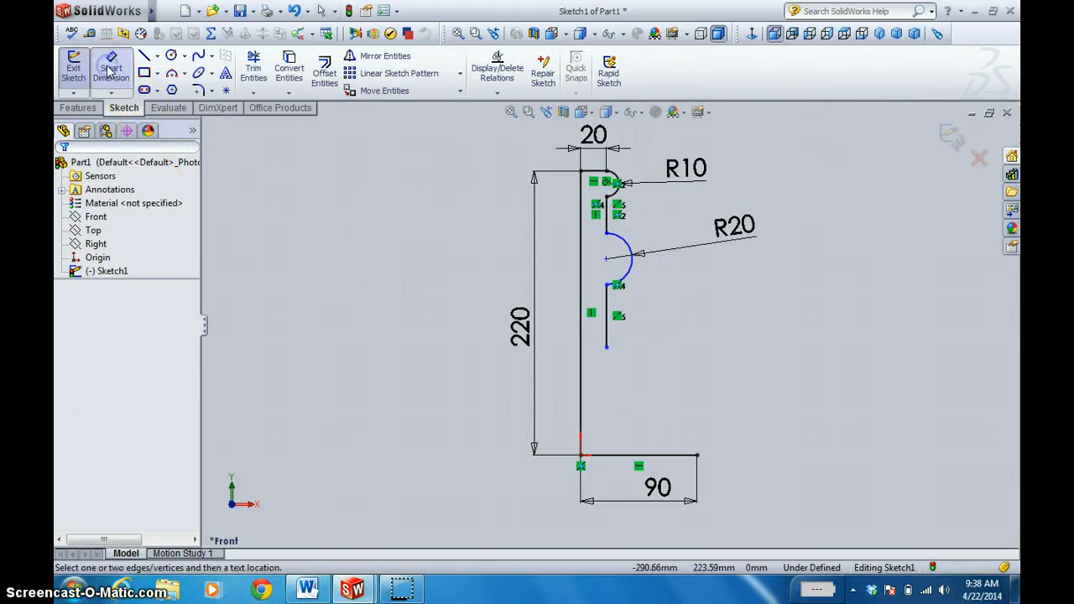
{"action": "left_click", "coordinate": [609, 219]}
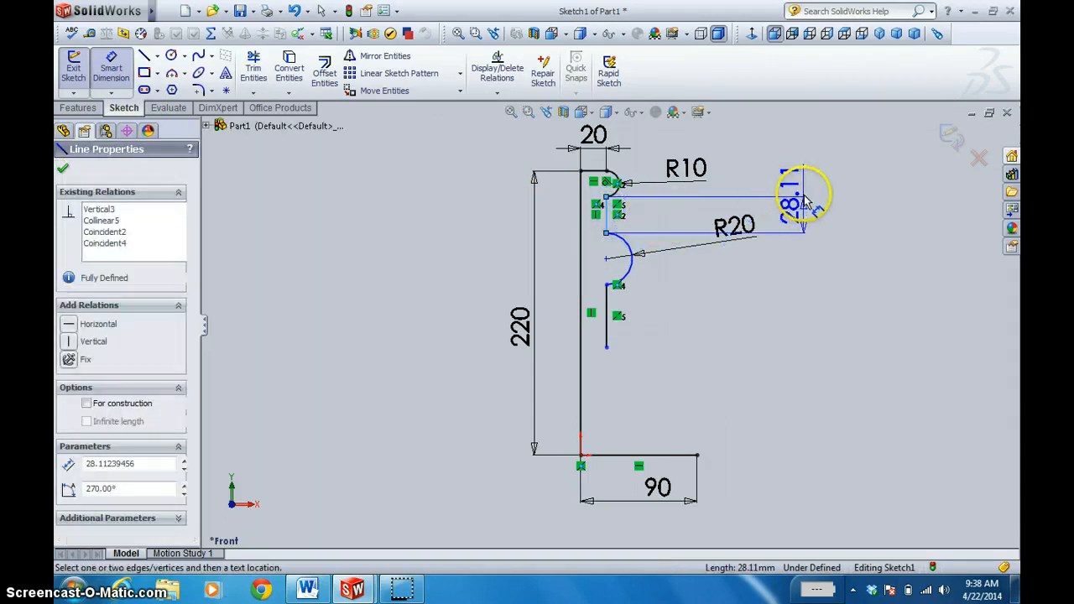
{"action": "left_click", "coordinate": [804, 200]}
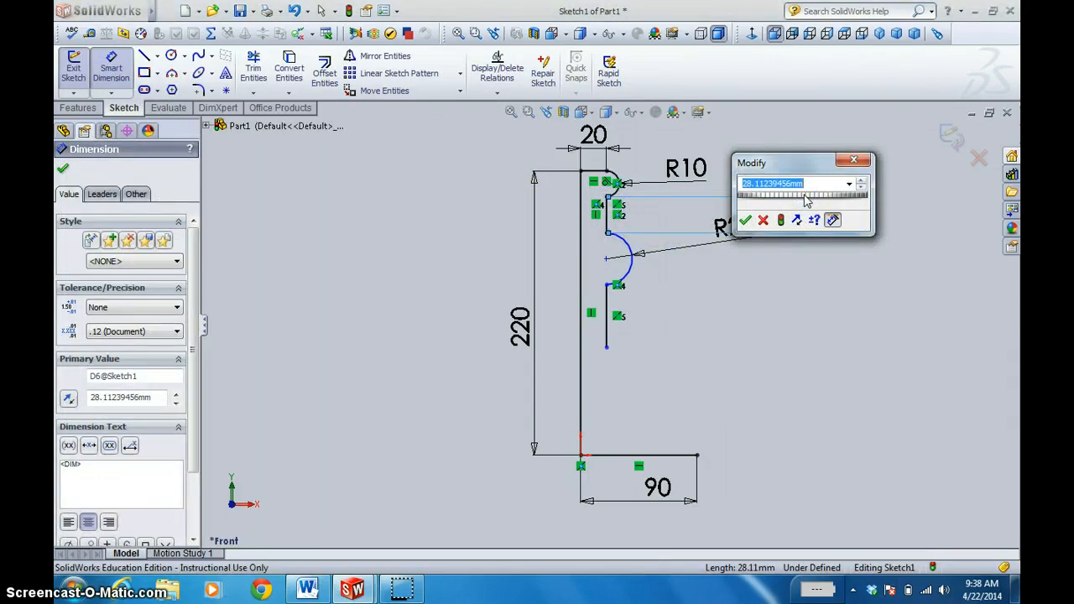
{"action": "type", "text": "40"}
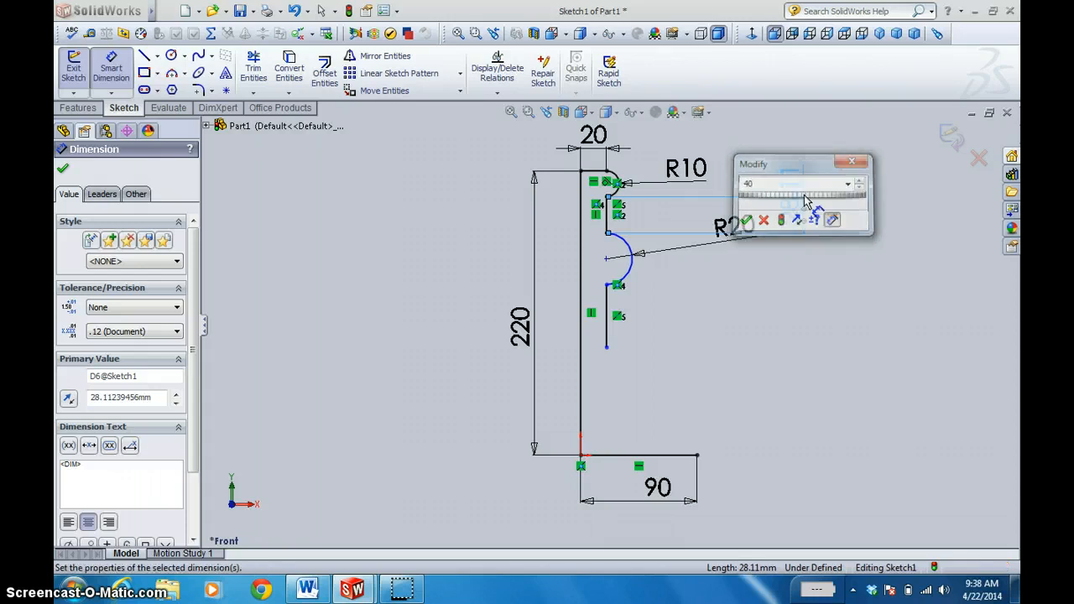
{"action": "key", "text": "Return"}
{"action": "key", "text": "Escape"}
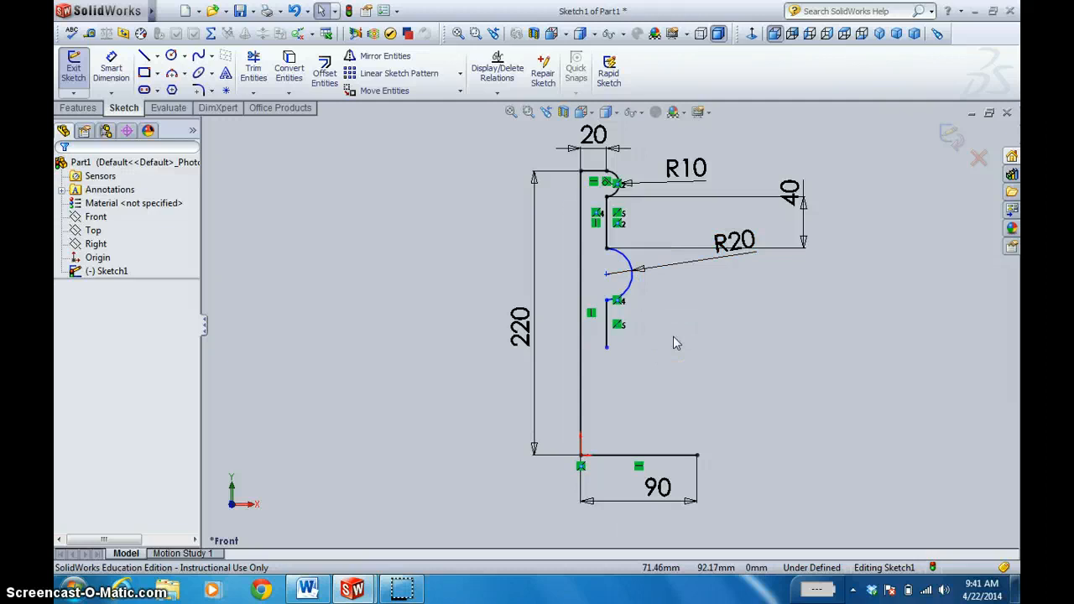
- Add an Equal relation between the vertical segments above and below the 20 mm arc
{"action": "left_click", "coordinate": [611, 222]}
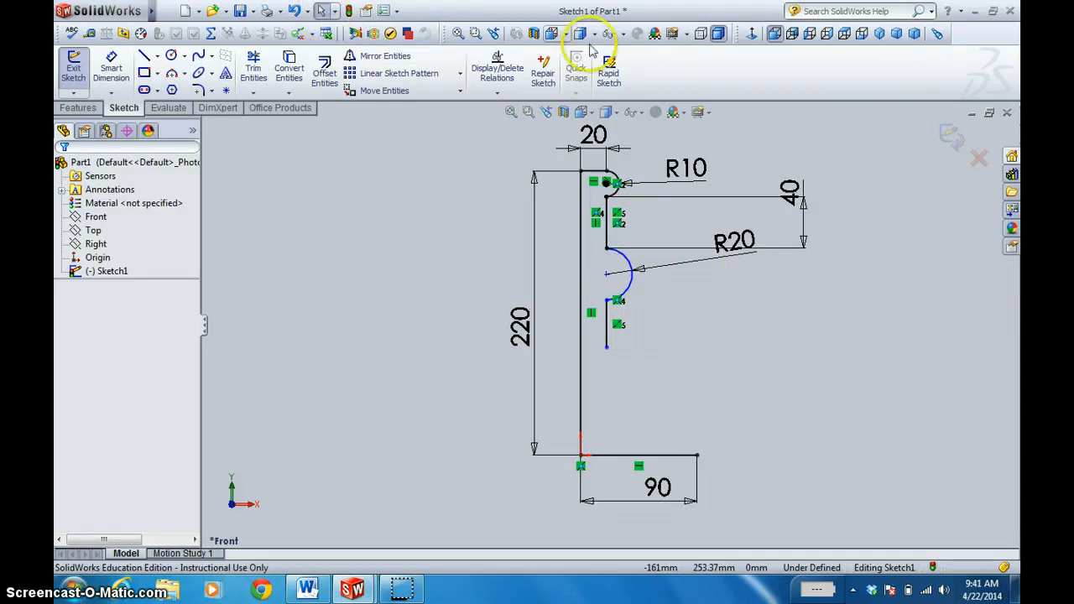
{"action": "left_click", "coordinate": [320, 12]}
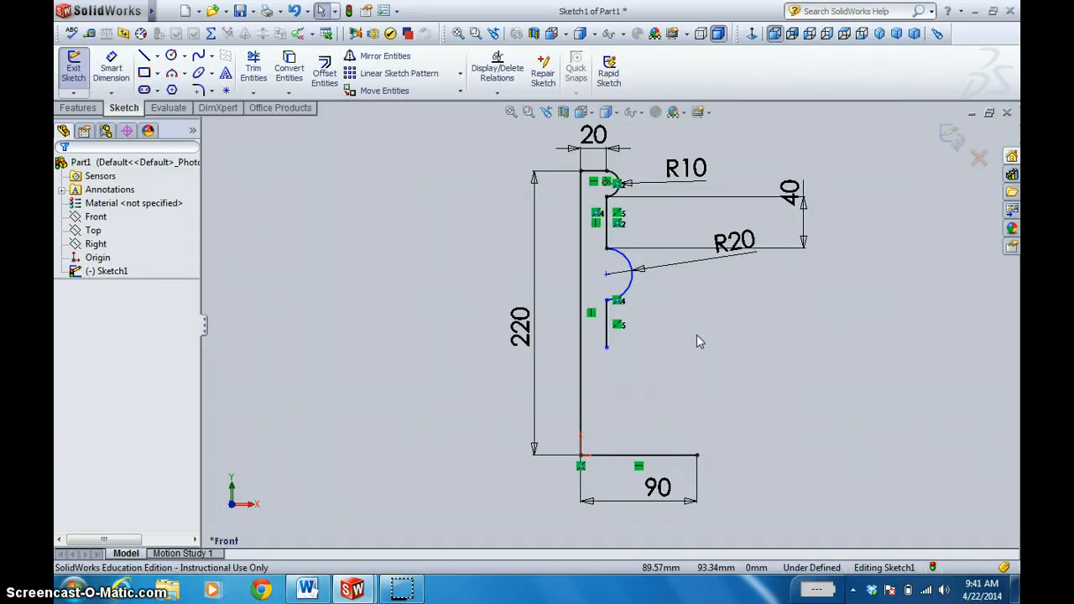
{"action": "left_click", "coordinate": [608, 235]}
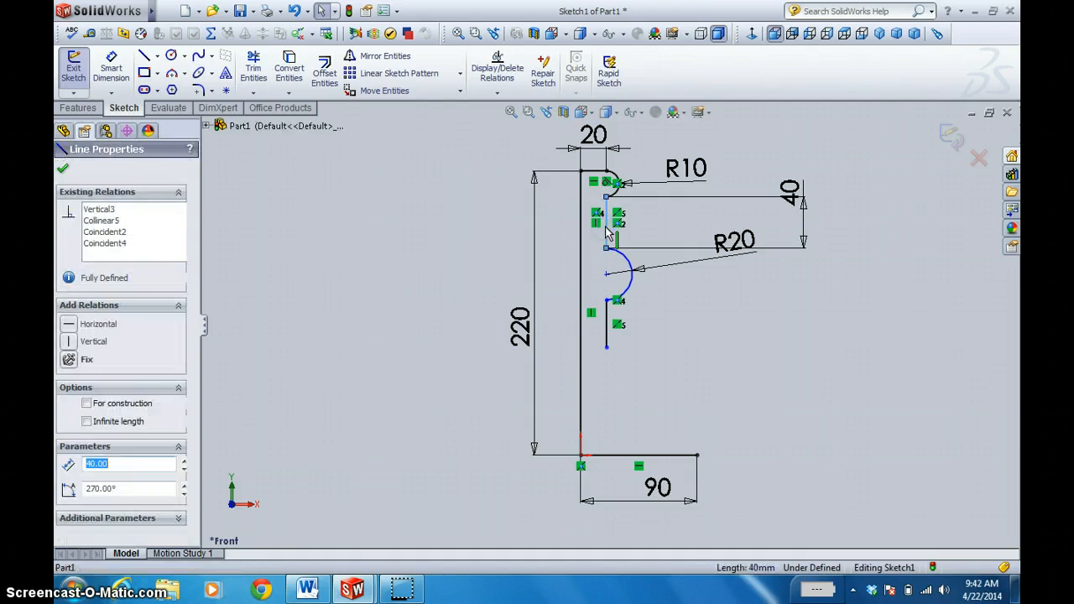
{"action": "left_click", "coordinate": [606, 327]}
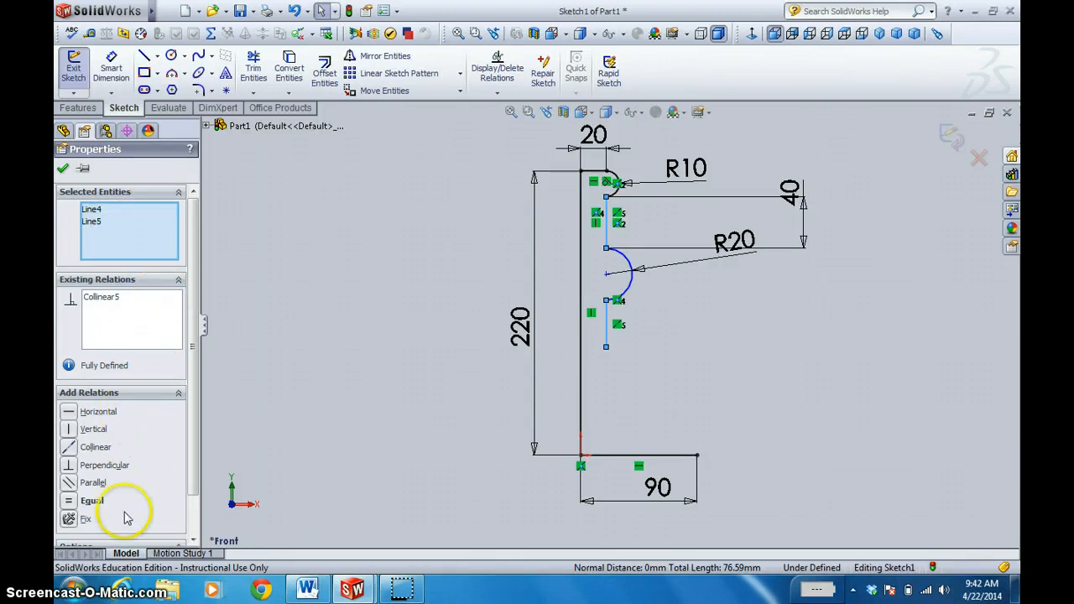
{"action": "left_click", "coordinate": [70, 501]}
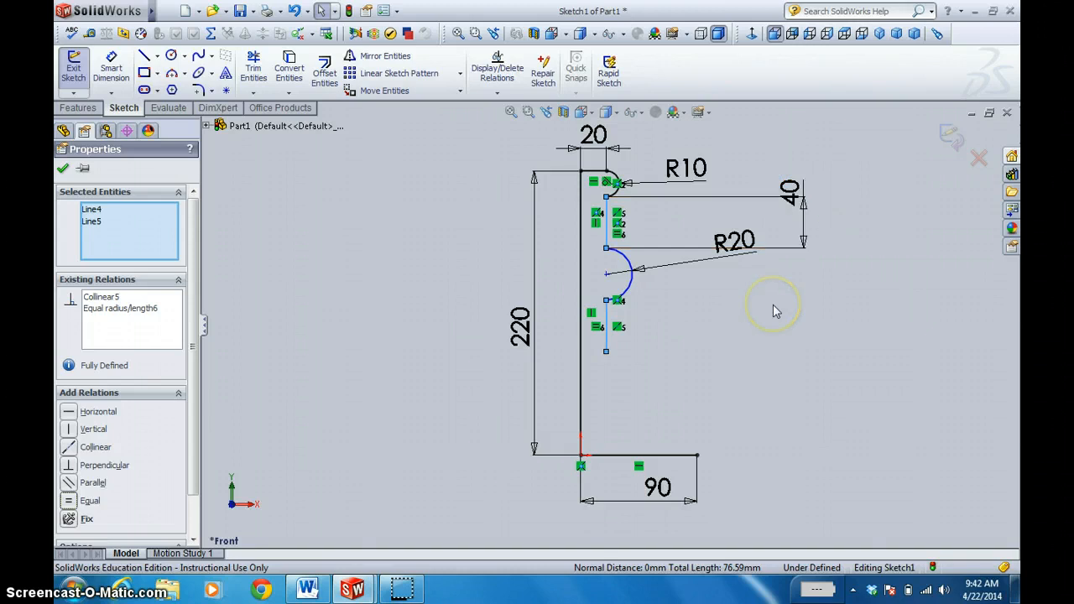
{"action": "left_click", "coordinate": [63, 168]}
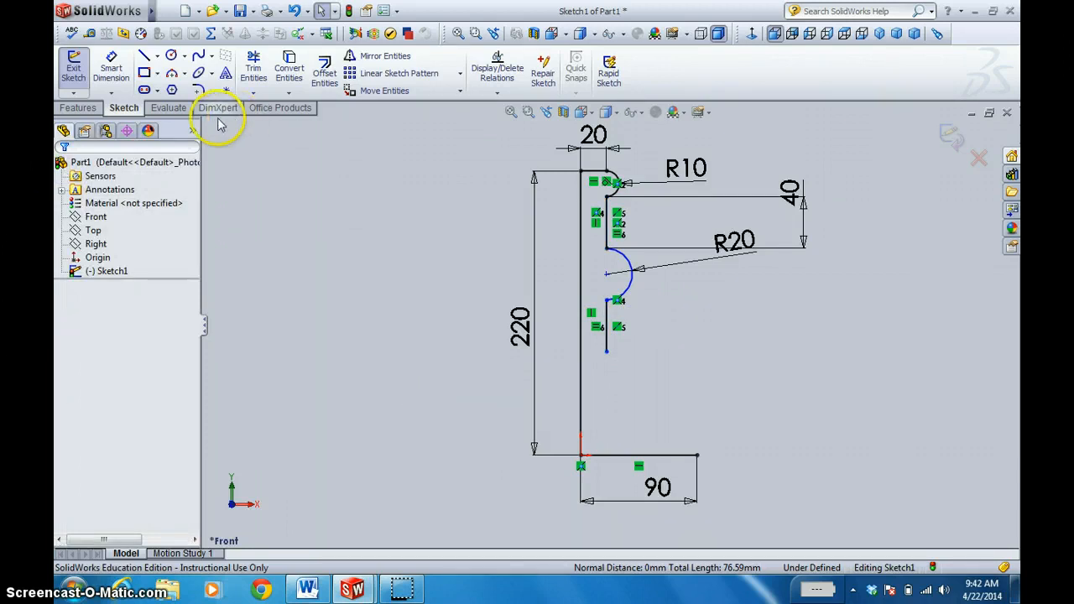
- Sketch a 90° tangent arc of about 61.4 mm radius from the lower vertical segment, continued by an about 11.3 mm radius tangent arc to the base line's free end
{"action": "left_click", "coordinate": [187, 74]}
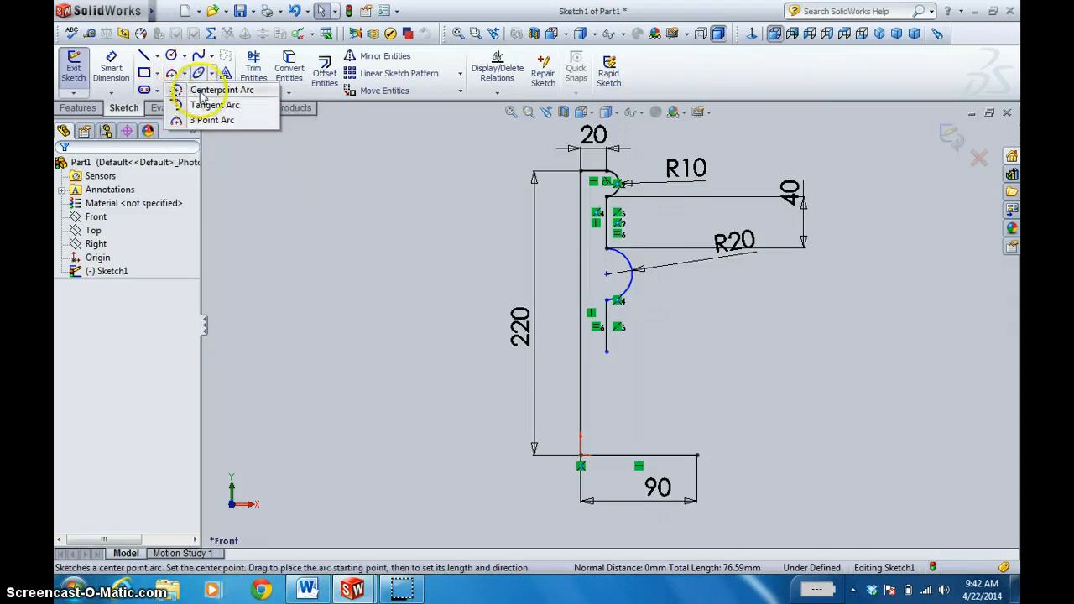
{"action": "left_click", "coordinate": [212, 105]}
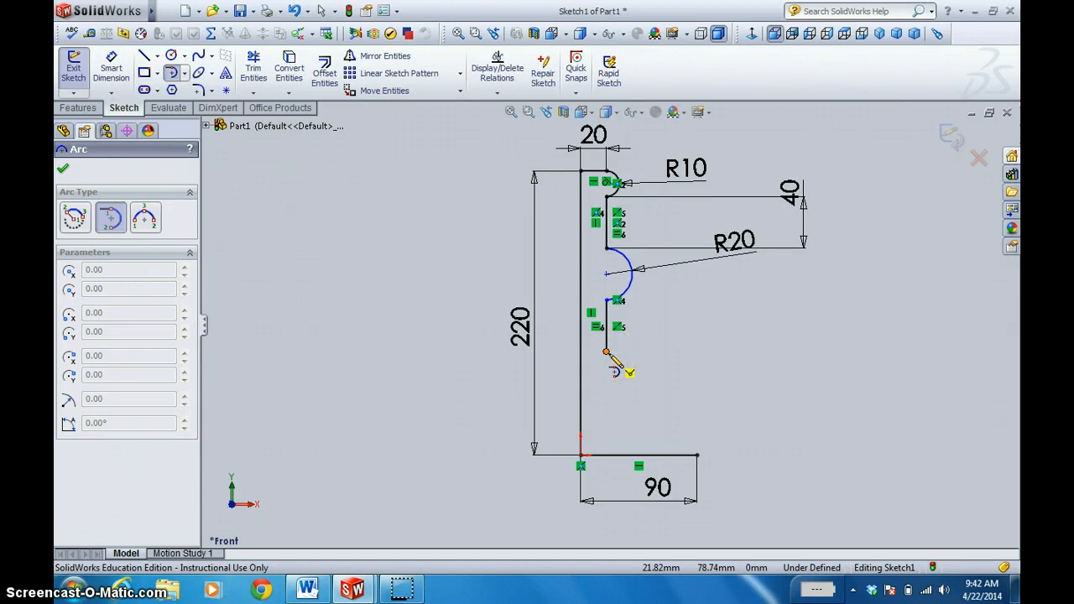
{"action": "left_click_drag", "start_coordinate": [608, 353], "coordinate": [687, 430]}
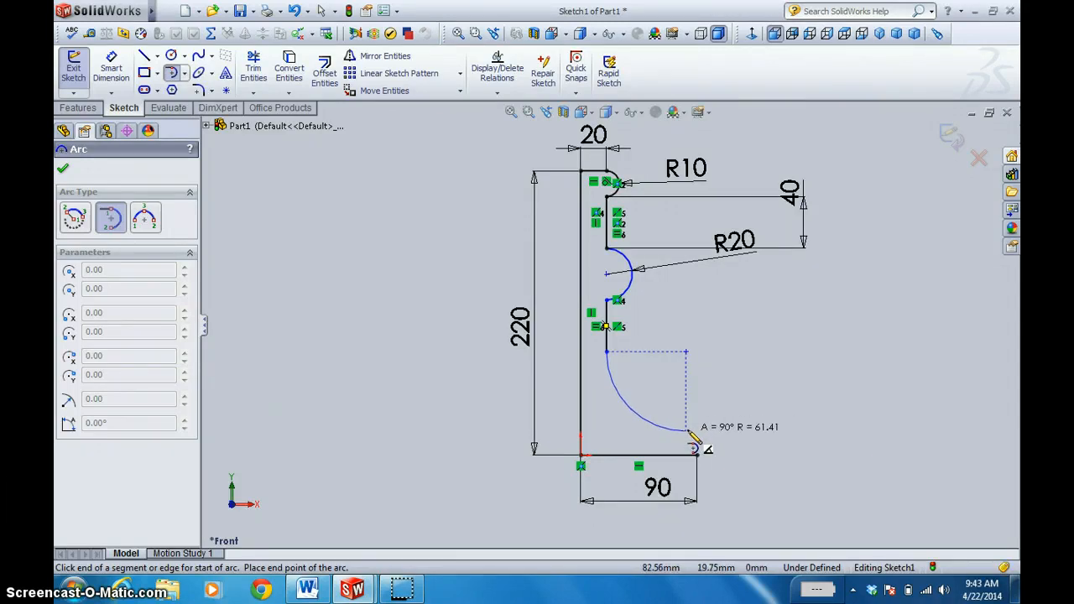
{"action": "left_click_drag", "start_coordinate": [688, 430], "coordinate": [699, 455]}
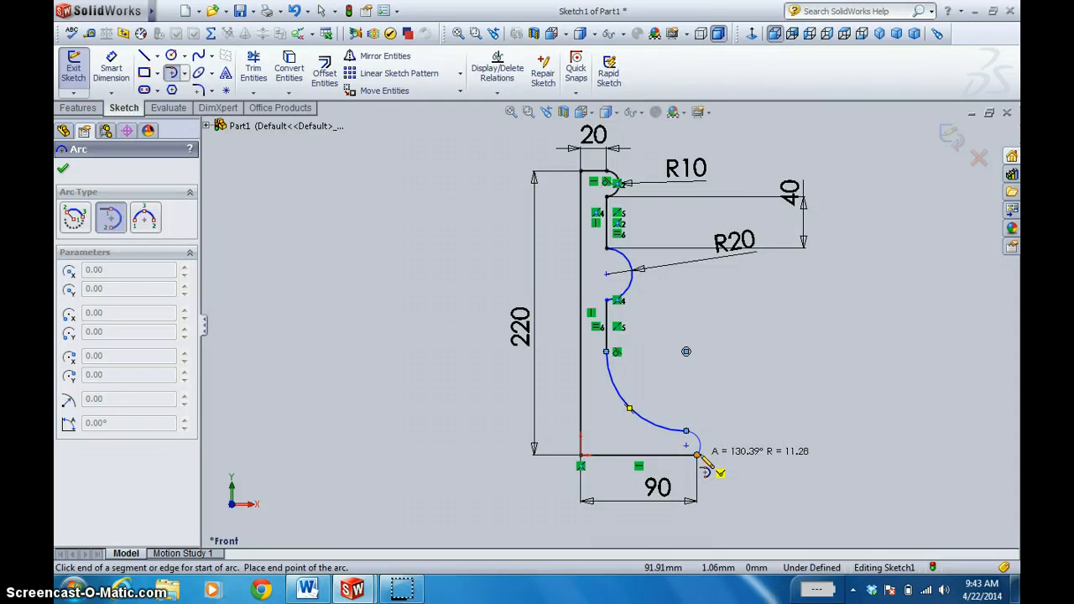
{"action": "left_click_drag", "start_coordinate": [698, 456], "coordinate": [699, 455]}
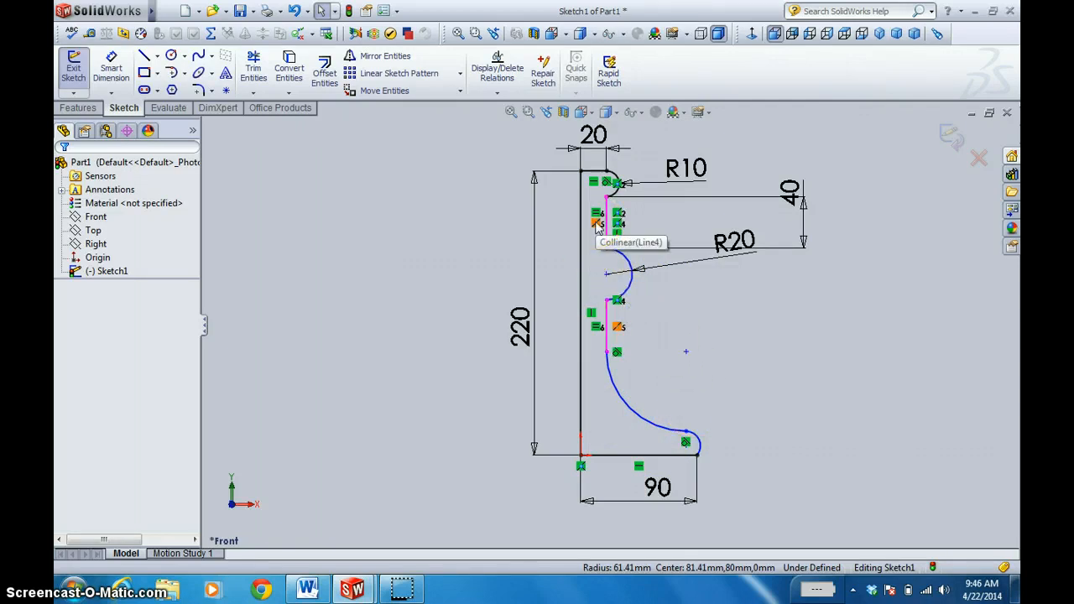
- Inspect the relations on the upper vertical segment and the tangent relation between the two lower arcs
{"action": "left_click", "coordinate": [603, 215]}
{"action": "left_click", "coordinate": [684, 407]}
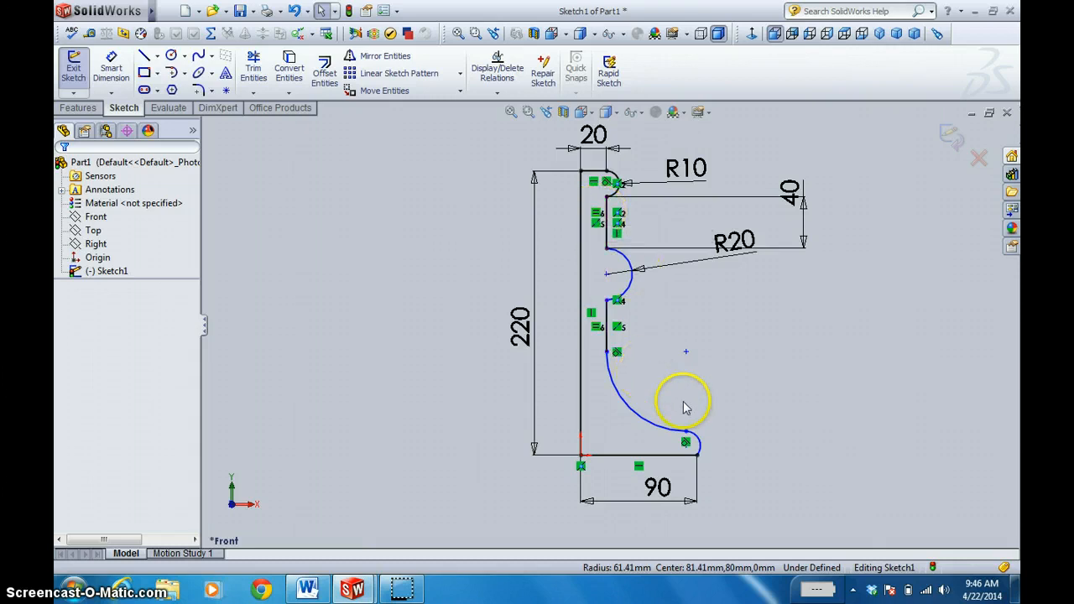
{"action": "left_click", "coordinate": [686, 442]}
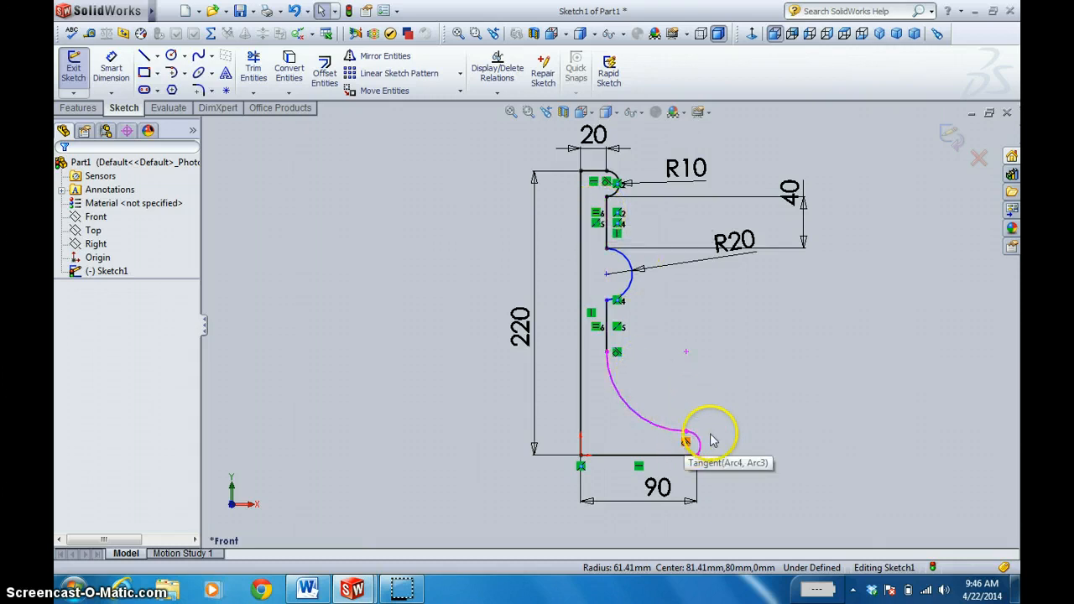
- Hide the sketch relation symbols in the graphics area
{"action": "left_click", "coordinate": [743, 428]}
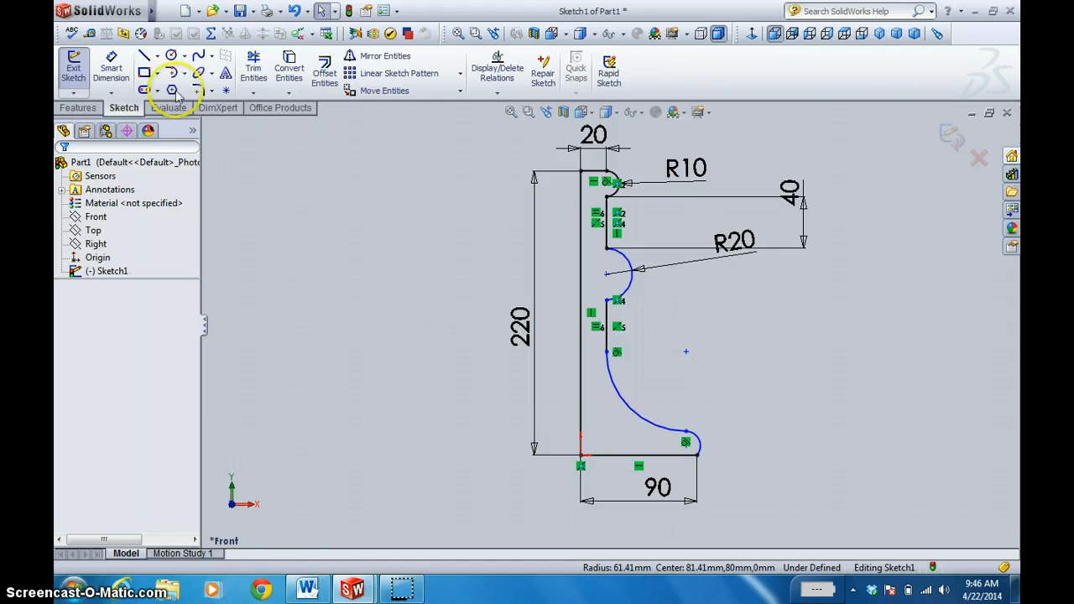
{"action": "mouse_move", "coordinate": [152, 13]}
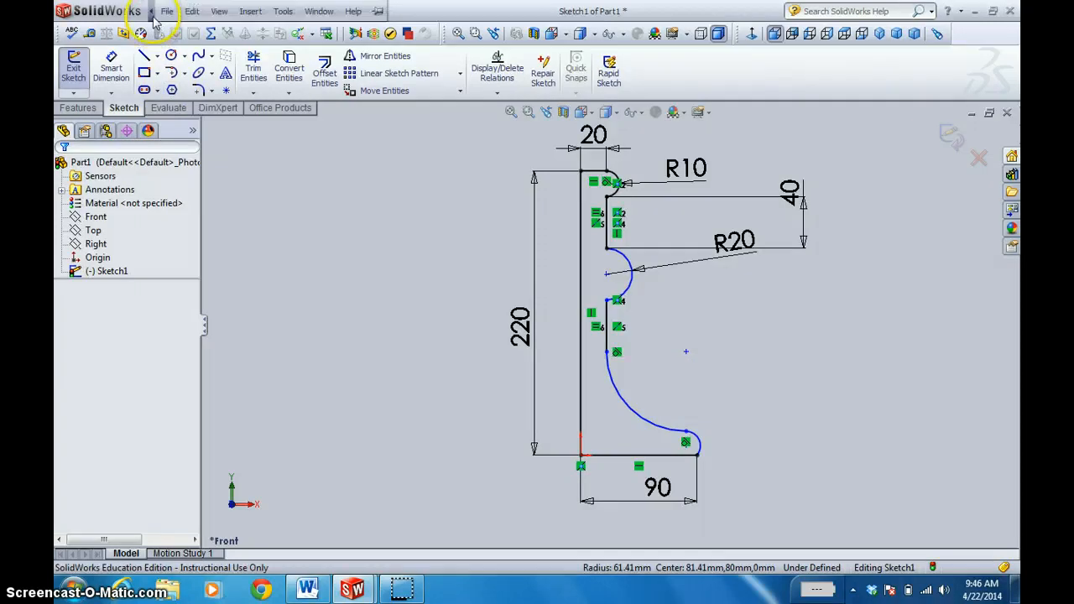
{"action": "left_click", "coordinate": [219, 11]}
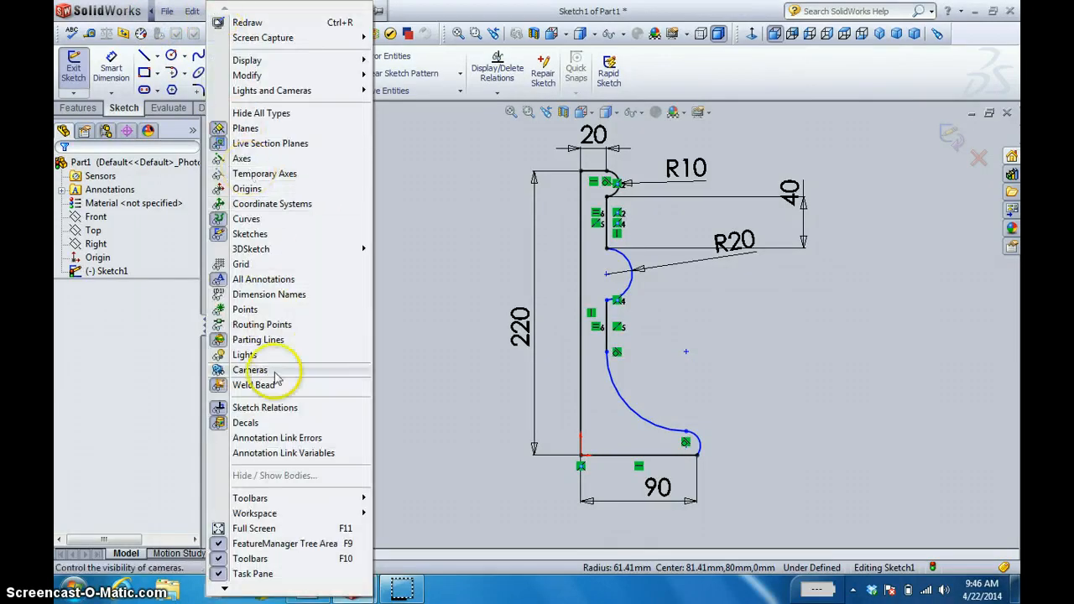
{"action": "left_click", "coordinate": [268, 408]}
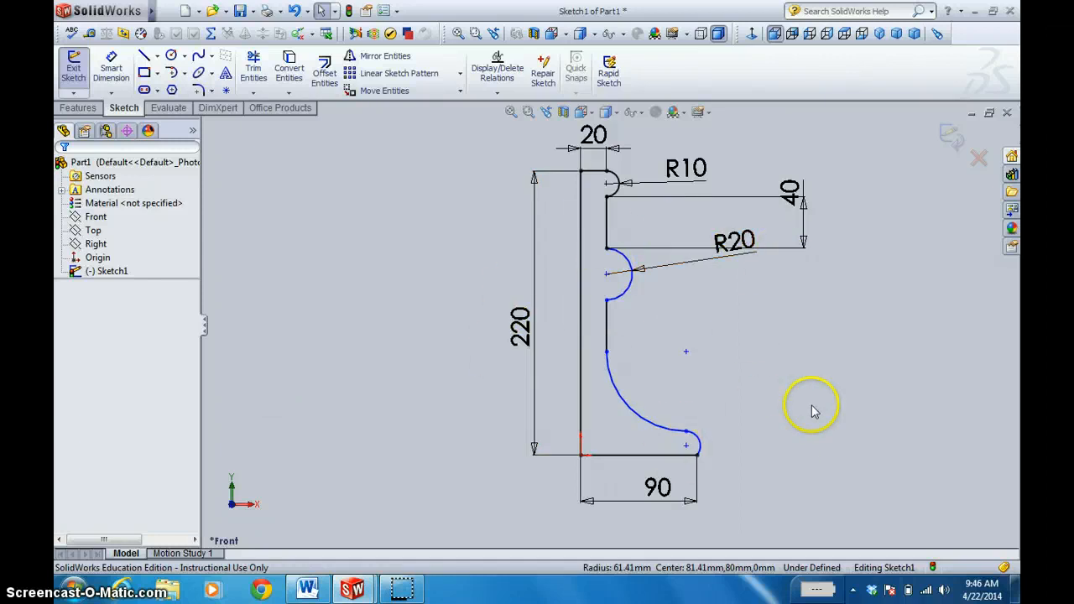
{"action": "left_click", "coordinate": [405, 382]}
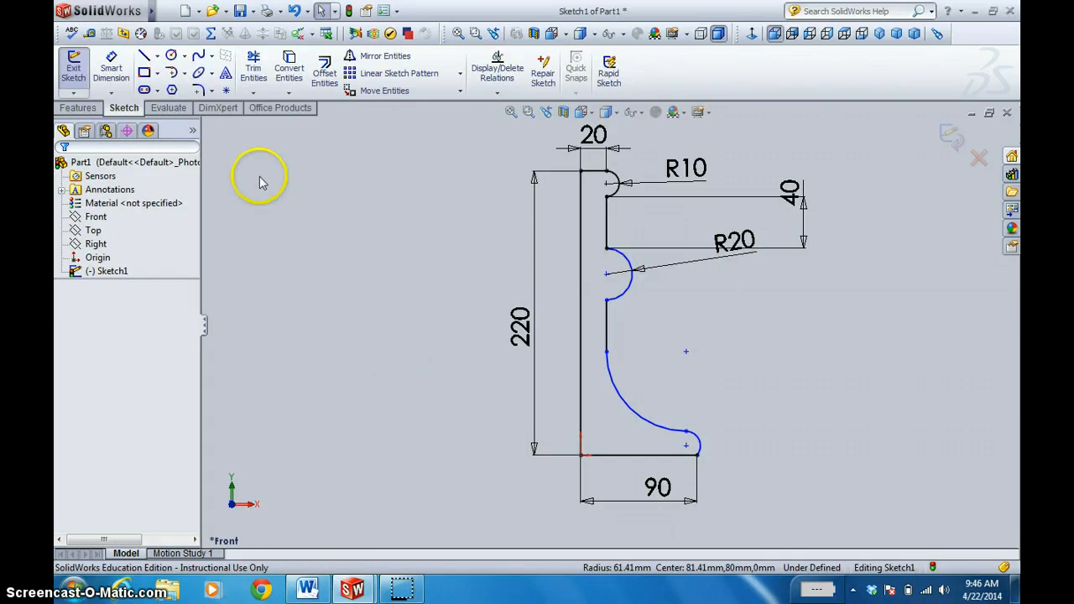
- Dimension the vertical distance between the base line's outer end and the large concave arc's upper endpoint to 80 mm
{"action": "left_click", "coordinate": [114, 76]}
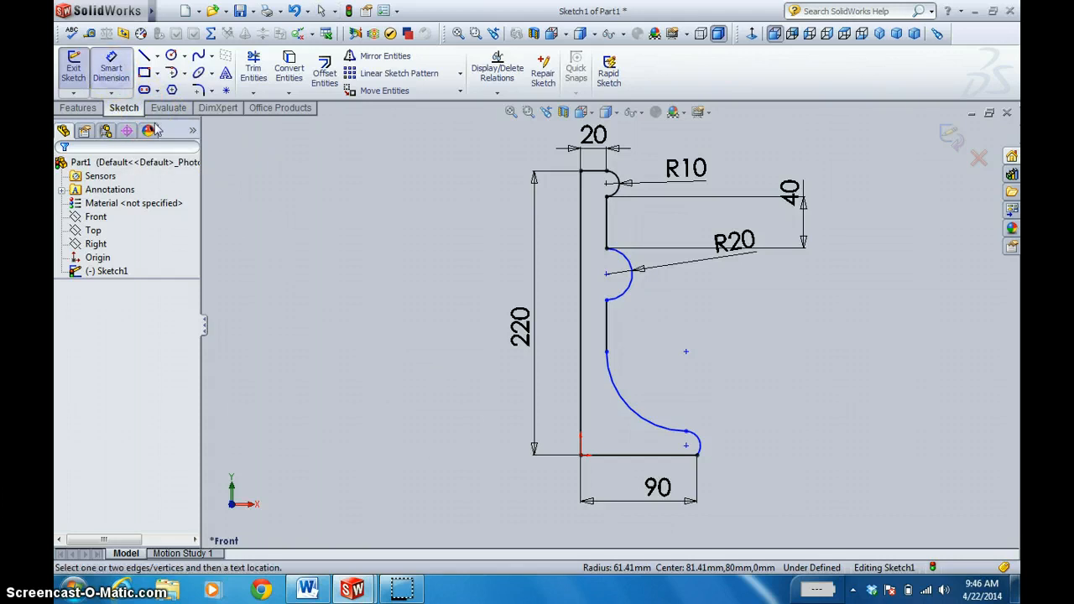
{"action": "left_click", "coordinate": [697, 456]}
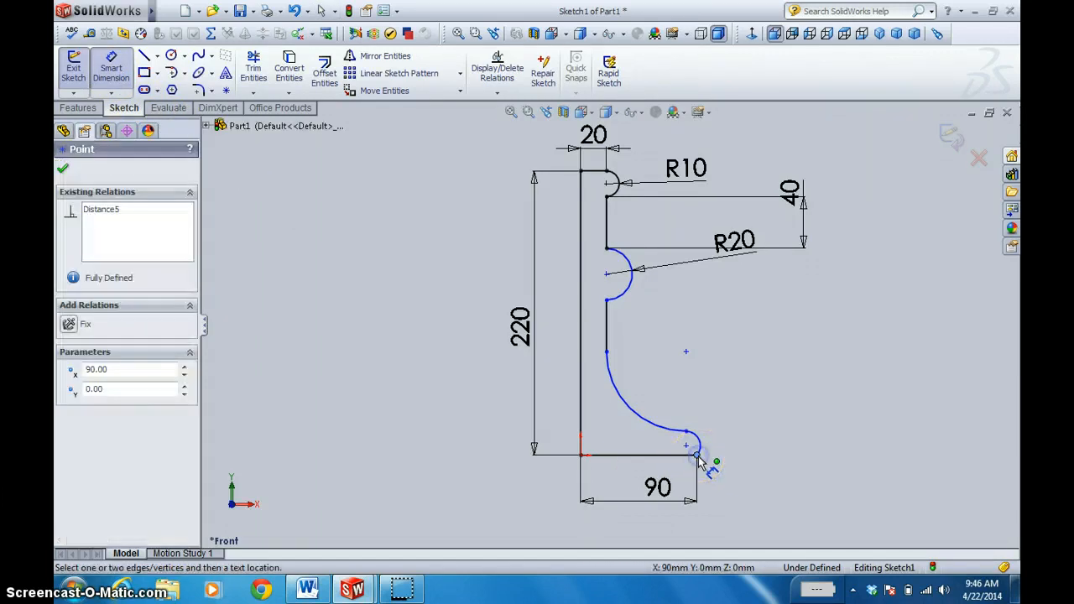
{"action": "left_click", "coordinate": [607, 352]}
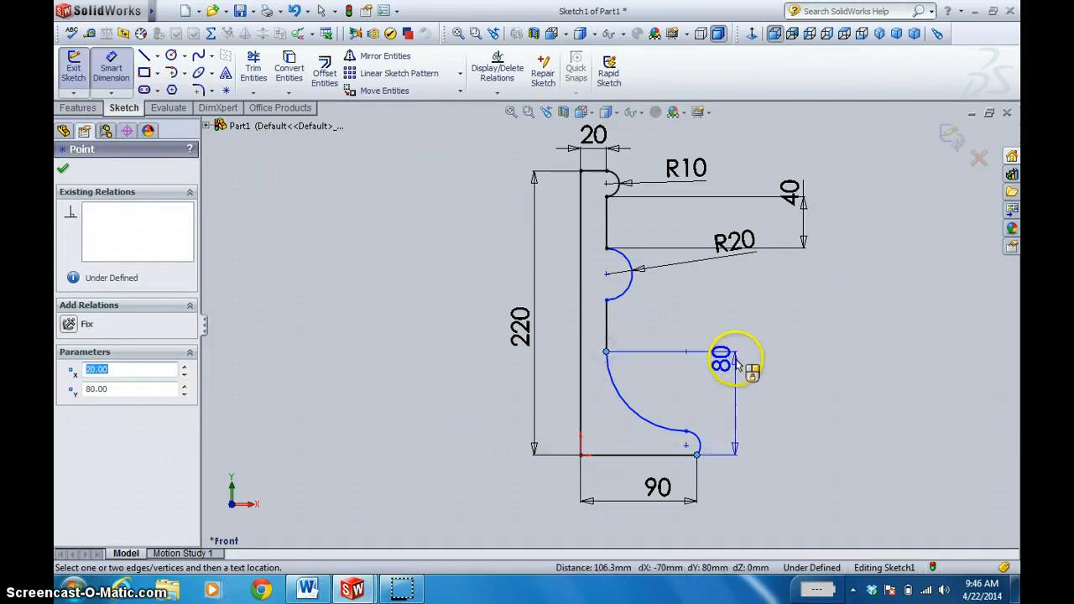
{"action": "left_click", "coordinate": [791, 402]}
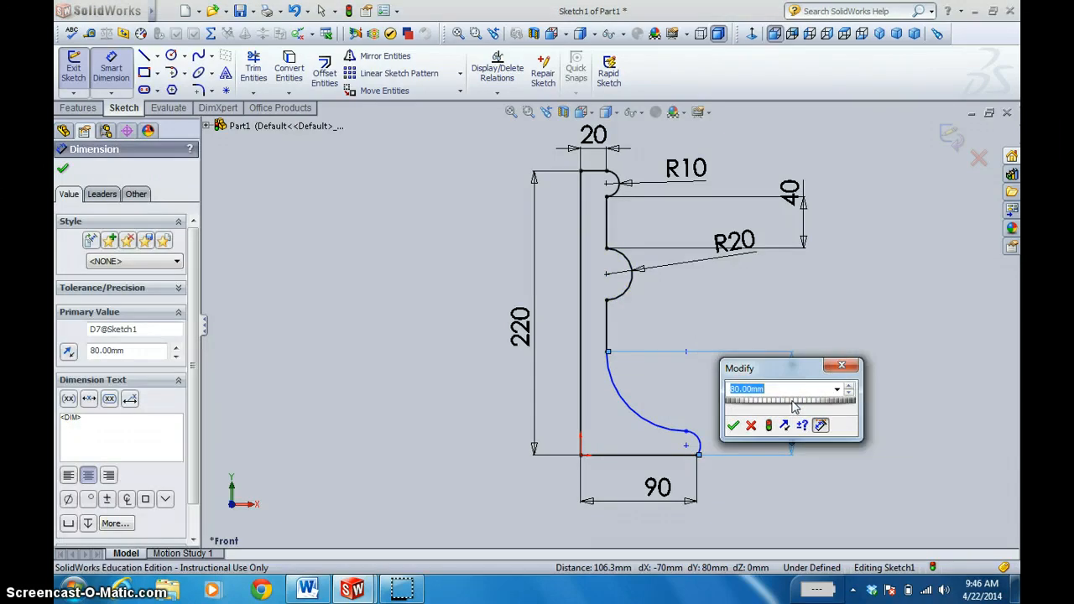
{"action": "left_click", "coordinate": [734, 426]}
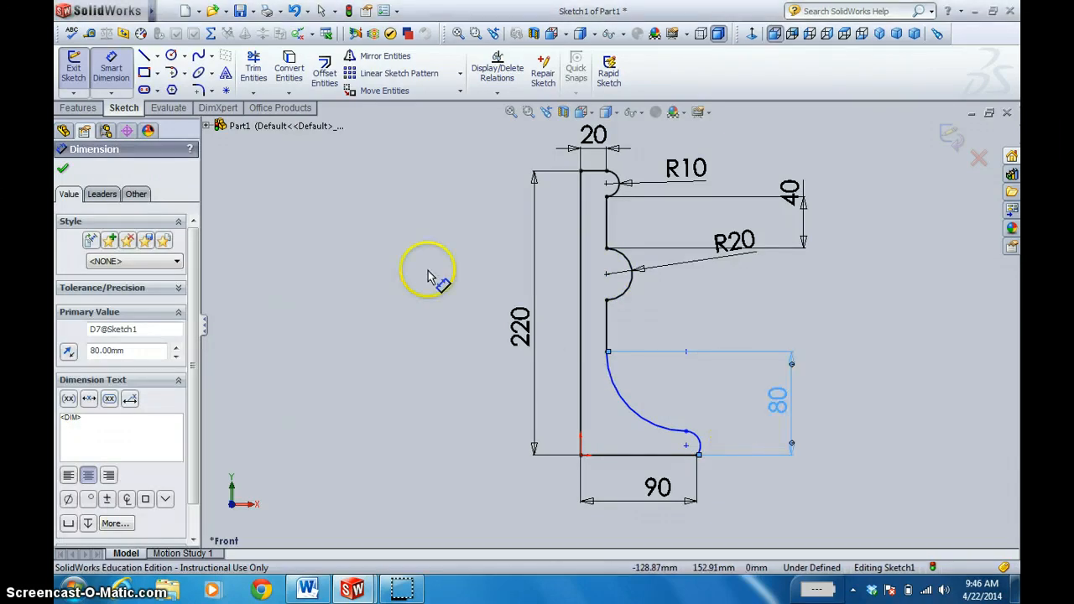
- Dimension the large concave arc with a radius of 60 mm
{"action": "left_click", "coordinate": [631, 411]}
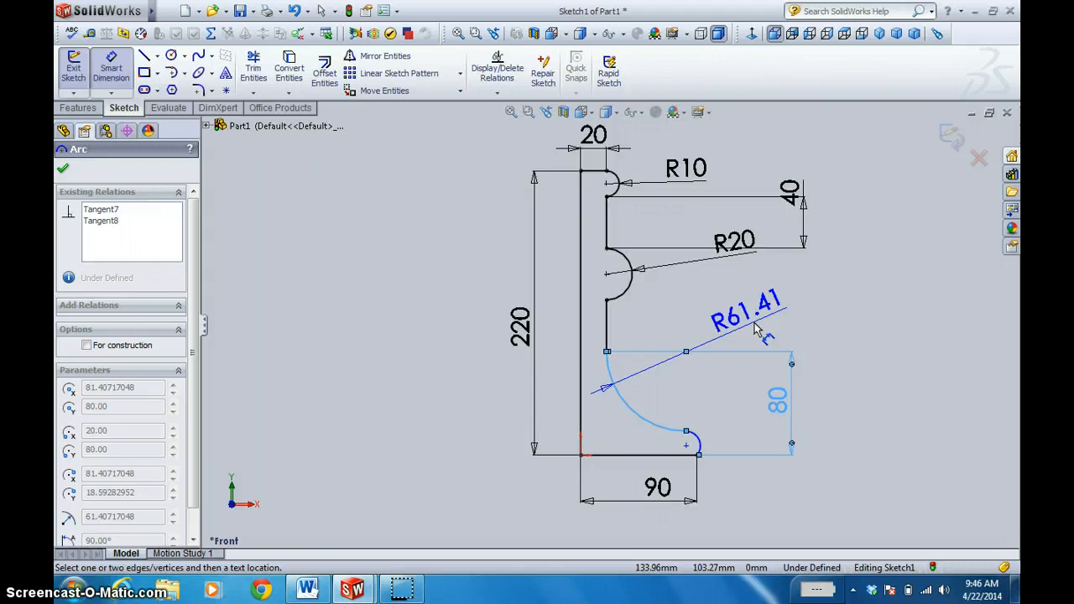
{"action": "left_click", "coordinate": [759, 319]}
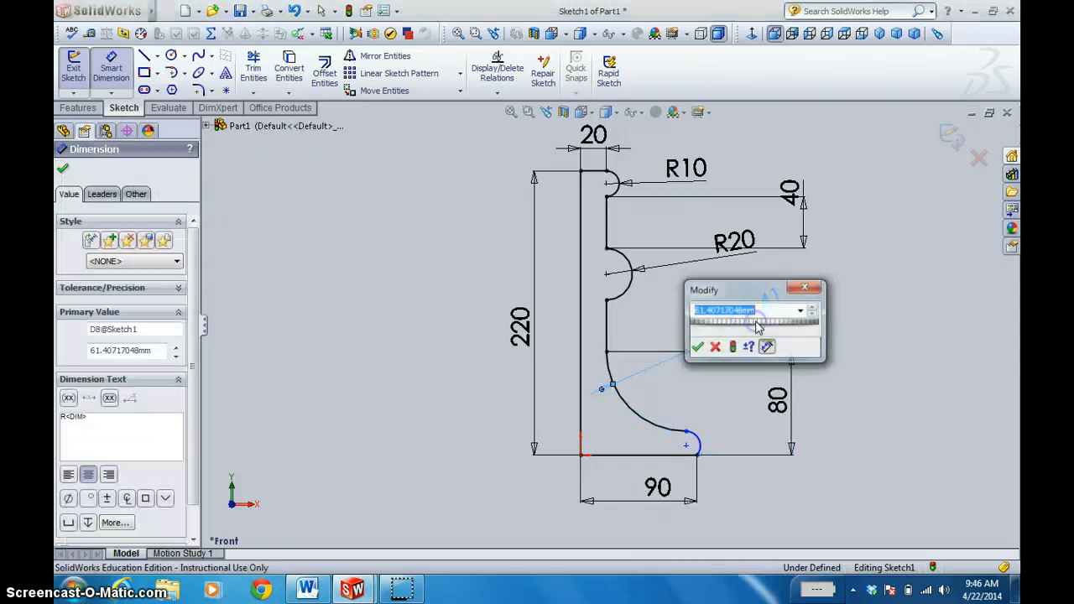
{"action": "type", "text": "6"}
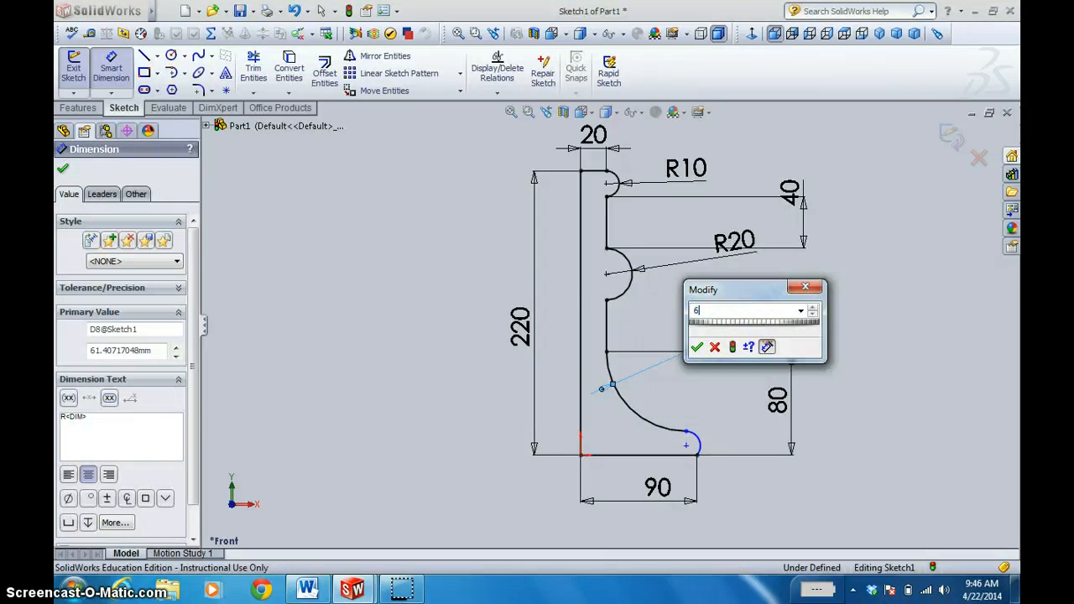
{"action": "type", "text": "0"}
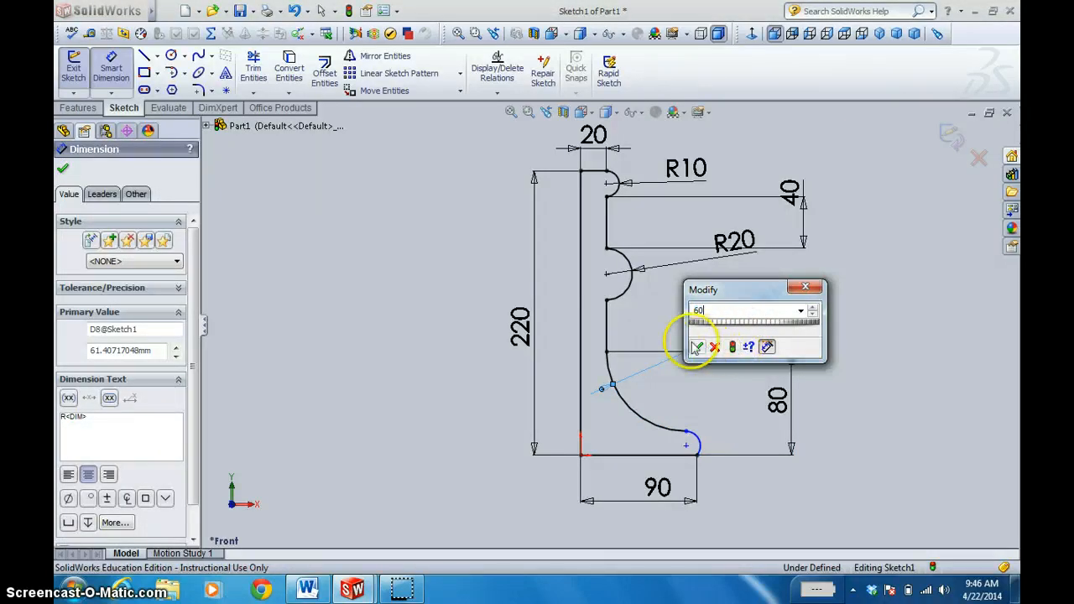
{"action": "left_click", "coordinate": [696, 347]}
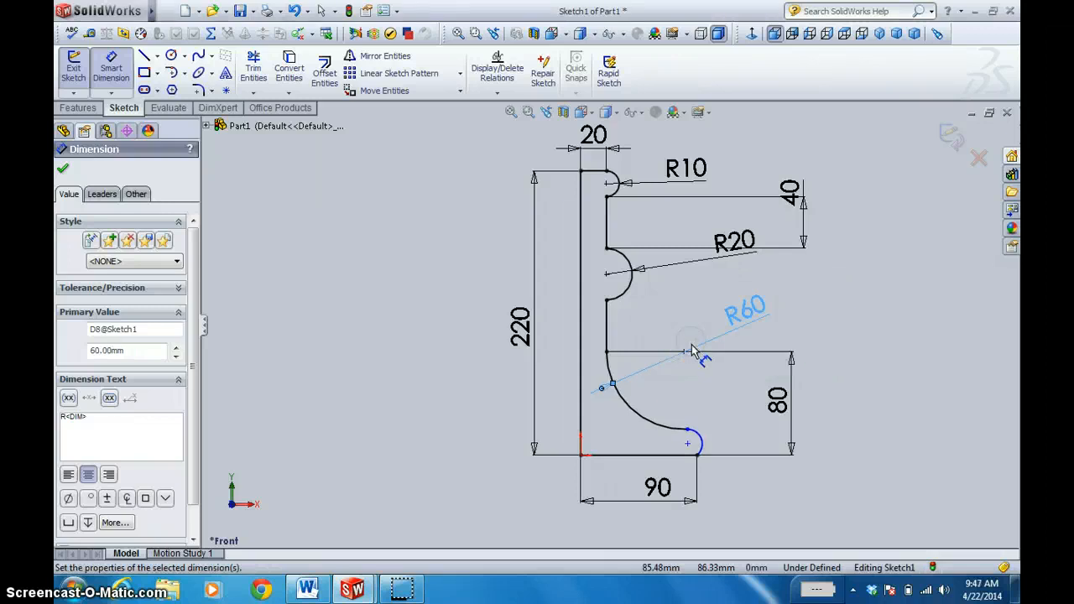
- Dimension the small arc at the outer end of the base with a radius of 12.5 mm
{"action": "left_click", "coordinate": [701, 442]}
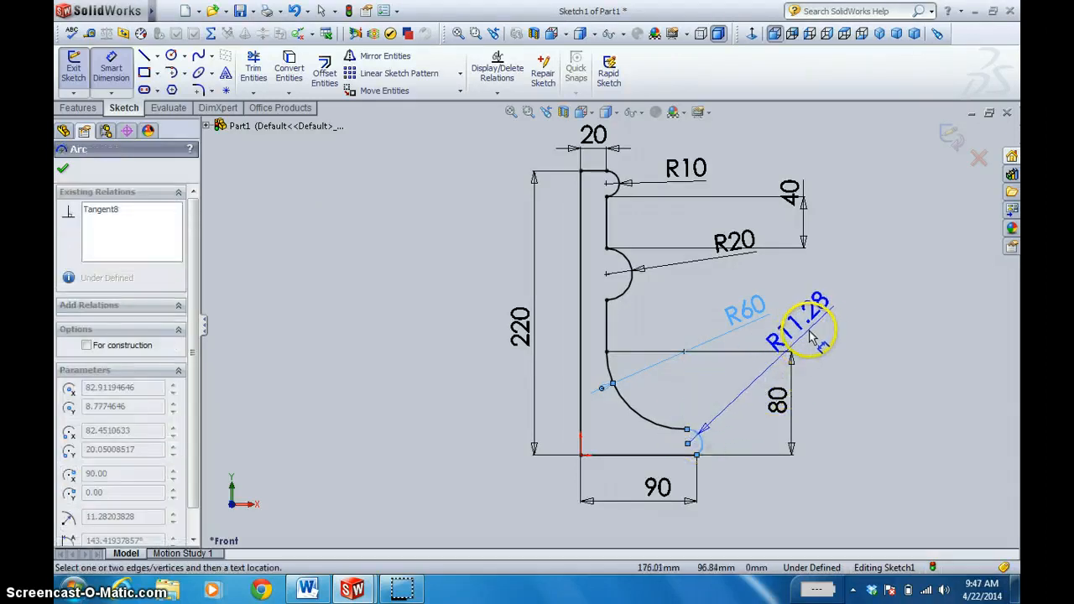
{"action": "left_click", "coordinate": [828, 327]}
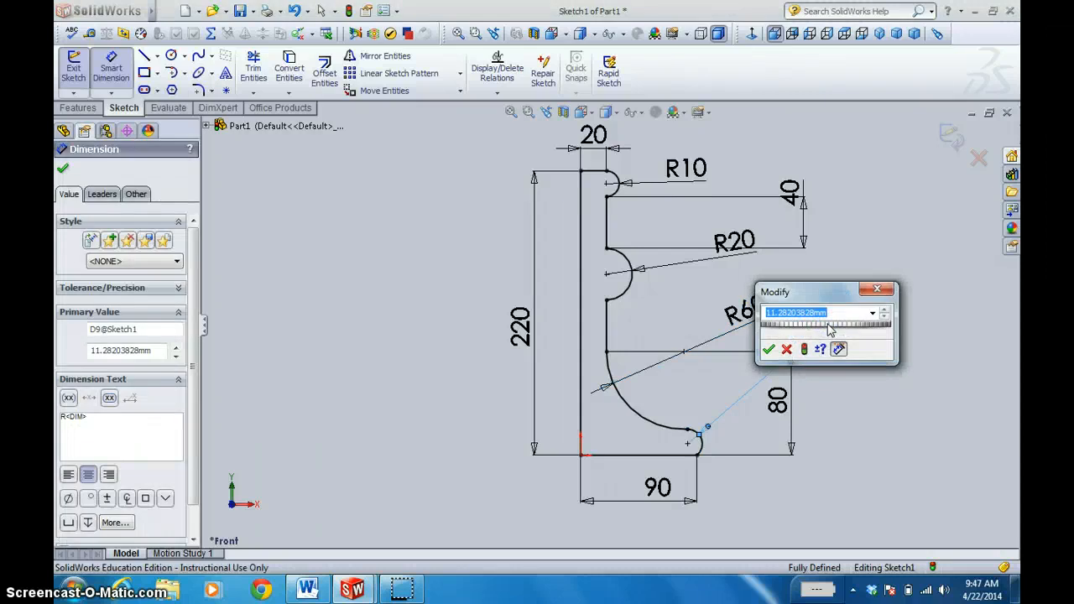
{"action": "type", "text": "12.5"}
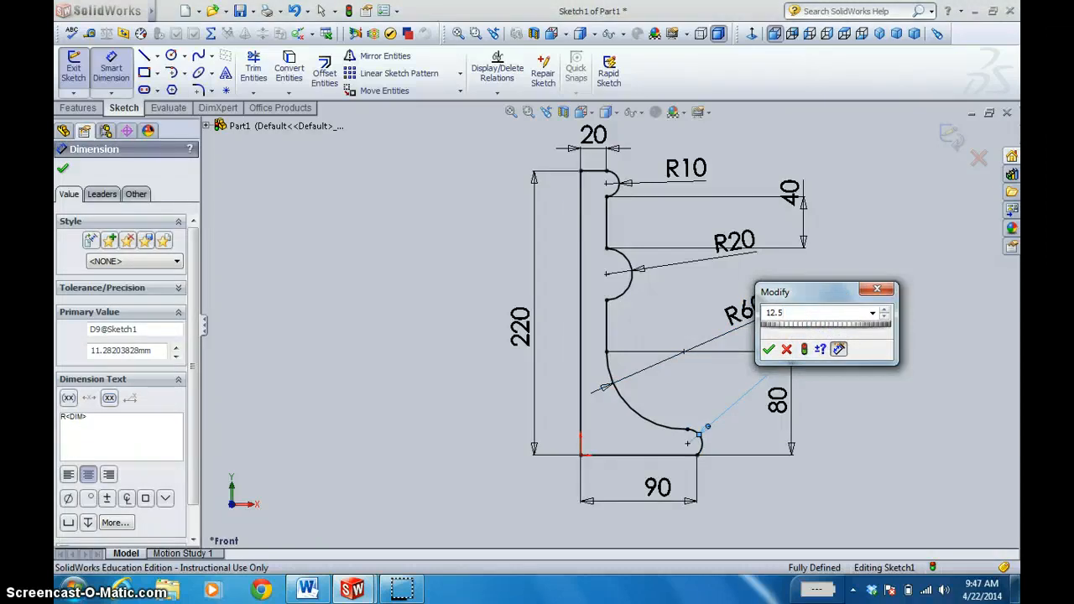
{"action": "left_click", "coordinate": [768, 349]}
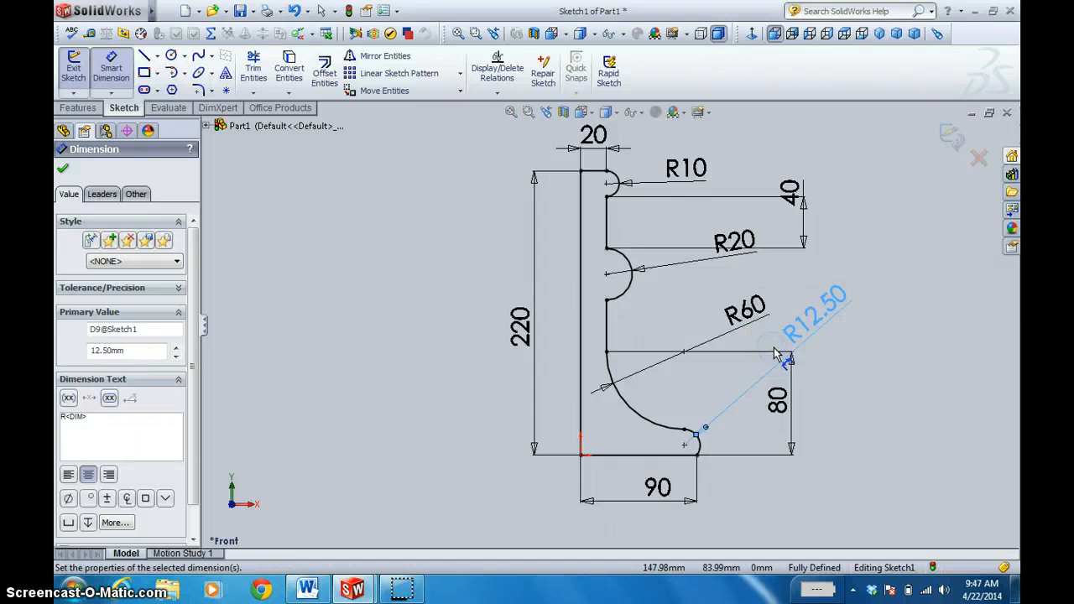
{"action": "left_click", "coordinate": [868, 455]}
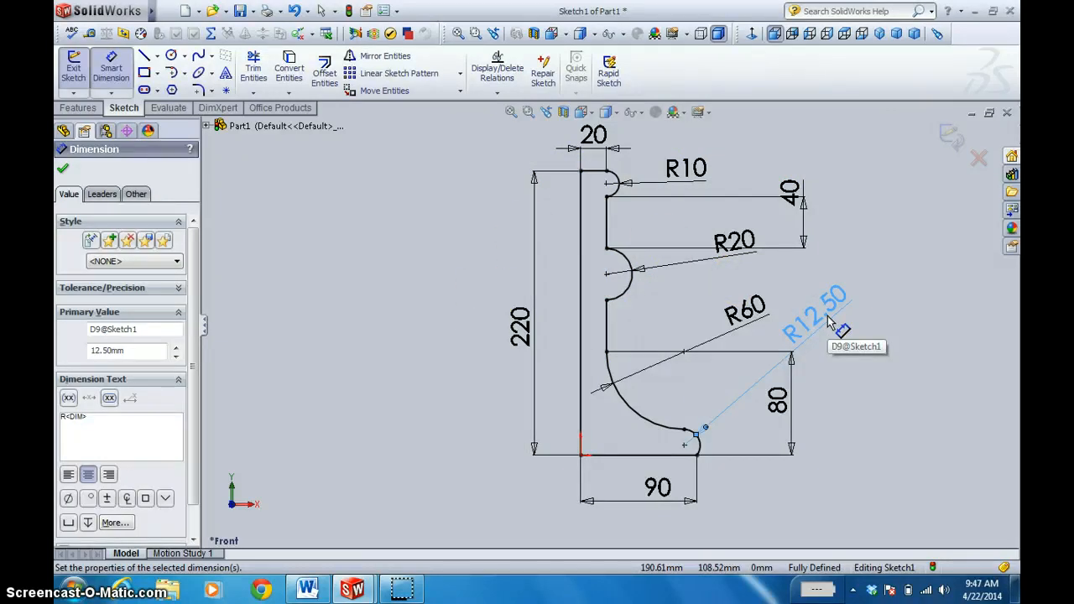
- Finish the sketch and revolve the profile a full 360° about its 220 mm vertical line
{"action": "left_click", "coordinate": [951, 136]}
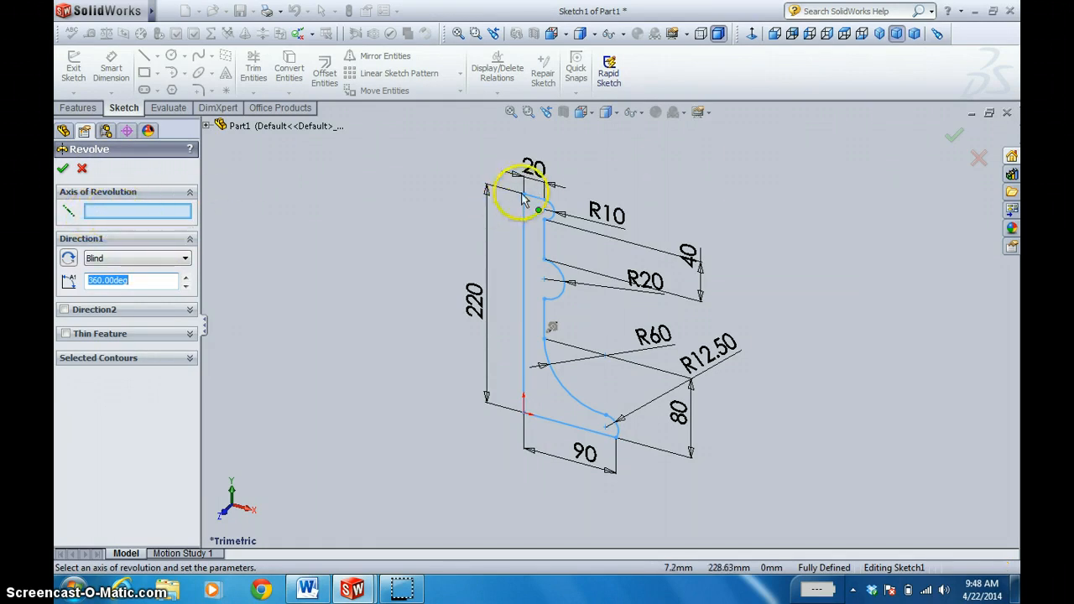
{"action": "left_click", "coordinate": [152, 215]}
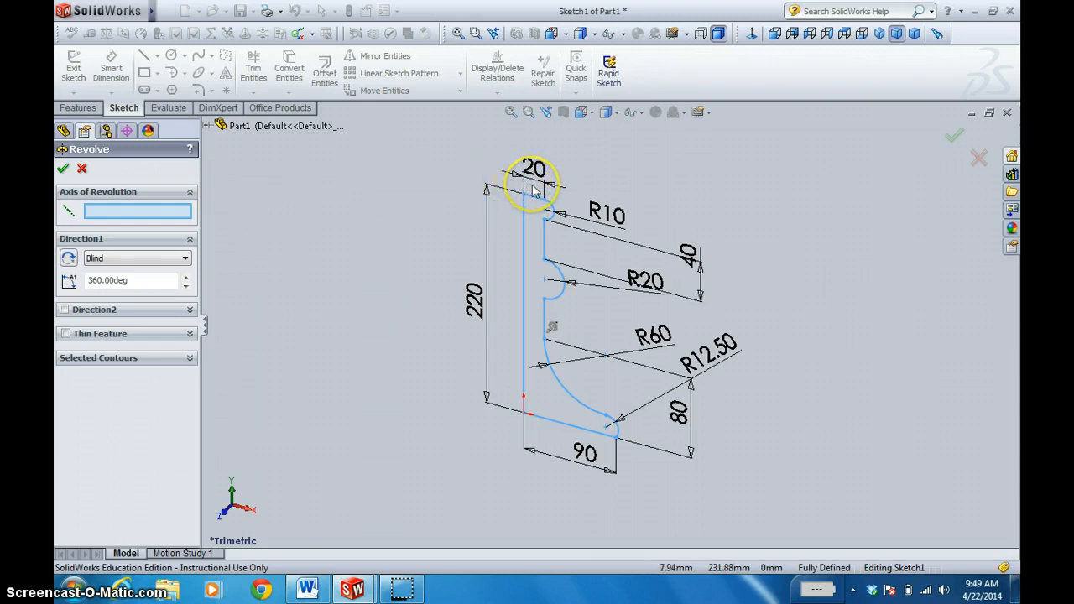
{"action": "left_click", "coordinate": [525, 241]}
{"action": "left_click", "coordinate": [526, 242]}
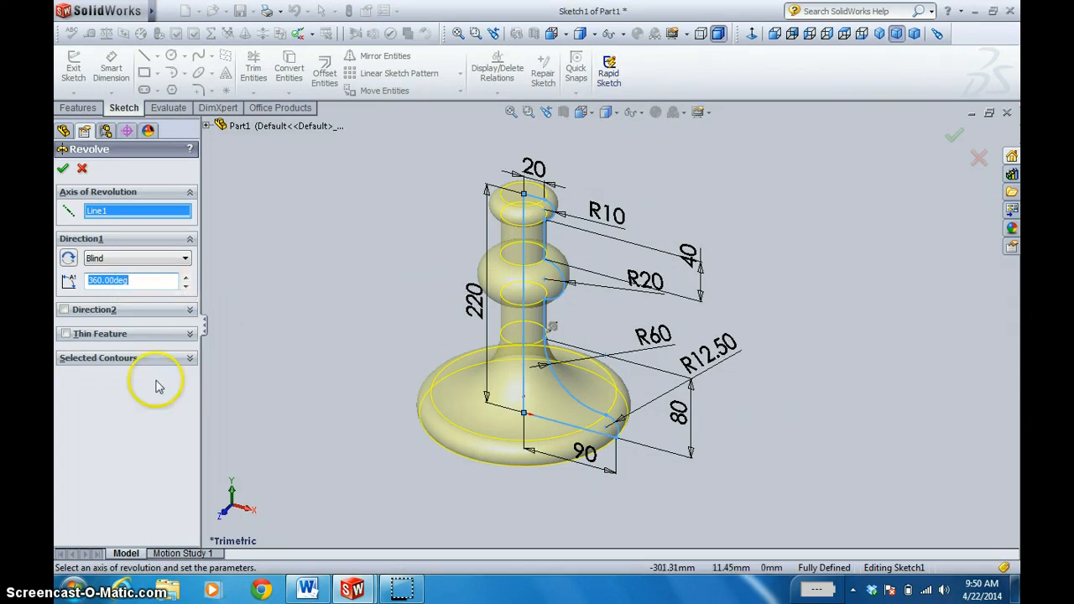
{"action": "left_click", "coordinate": [64, 171]}
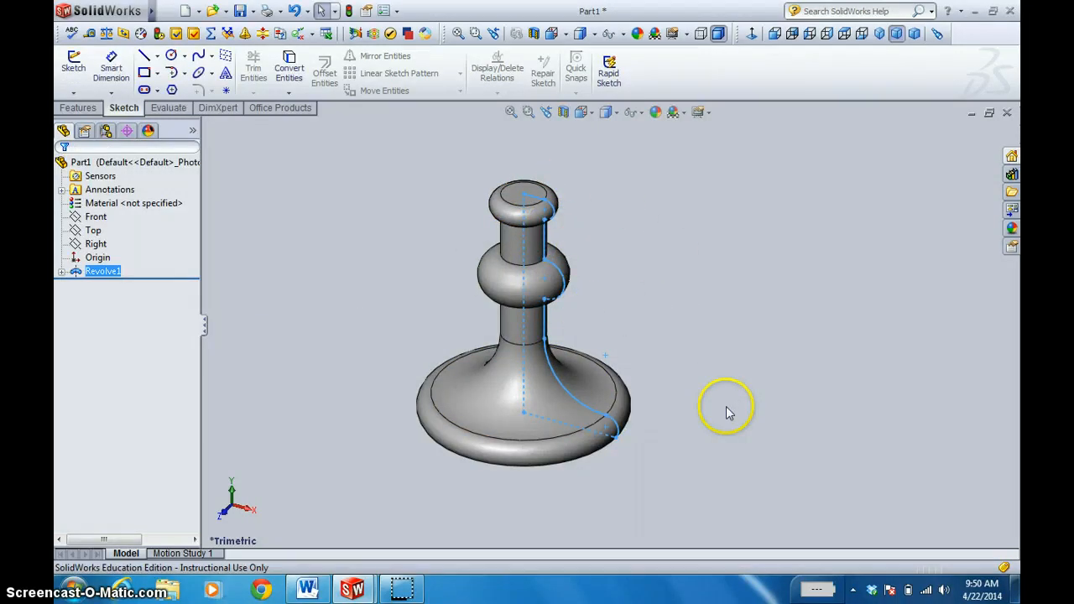
- Examine the revolved part from several sides, including its top and underside, and clear the selection
{"action": "key", "text": "Right"}
{"action": "key", "text": "Right"}
{"action": "key", "text": "Right"}
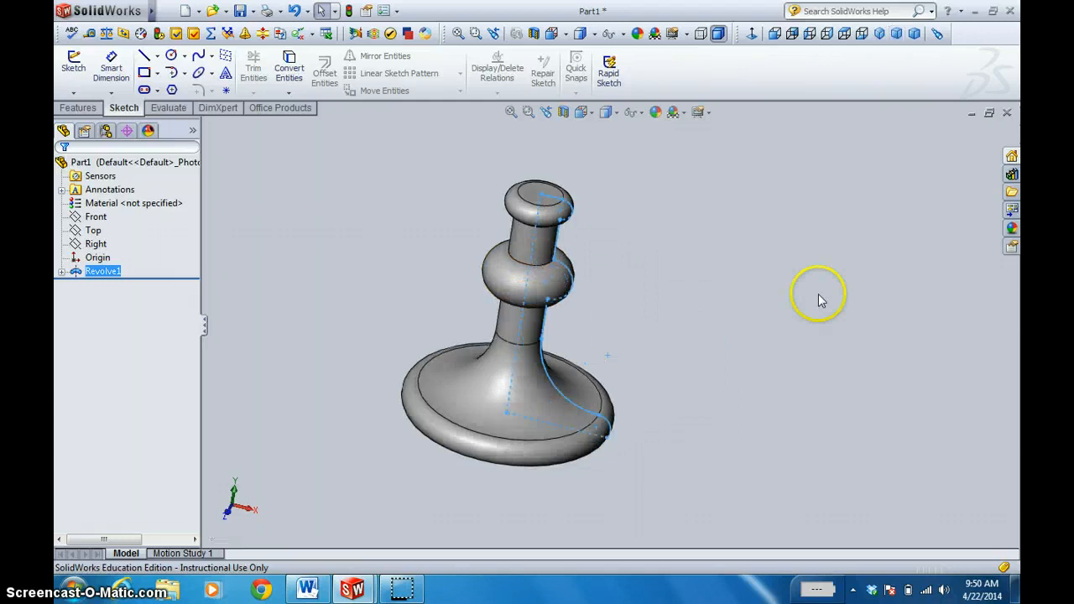
{"action": "key", "text": "Left"}
{"action": "key", "text": "Left"}
{"action": "key", "text": "Left"}
{"action": "key", "text": "Left"}
{"action": "key", "text": "Left"}
{"action": "key", "text": "Left"}
{"action": "key", "text": "Down"}
{"action": "key", "text": "Down"}
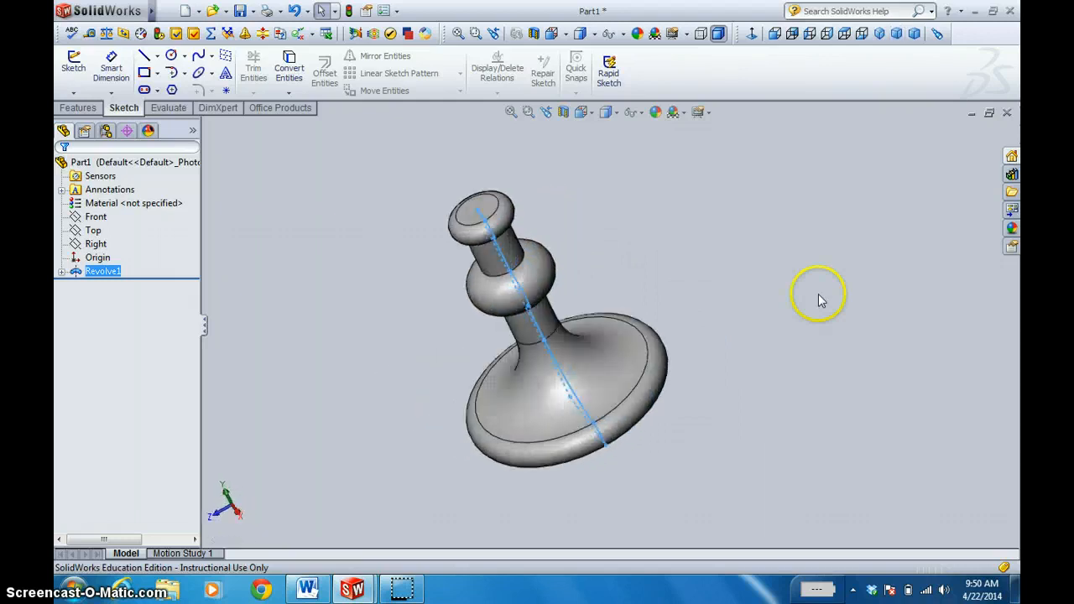
{"action": "key", "text": "Left"}
{"action": "key", "text": "Left"}
{"action": "key", "text": "Down"}
{"action": "key", "text": "Down"}
{"action": "key", "text": "Down"}
{"action": "key", "text": "Right"}
{"action": "key", "text": "Right"}
{"action": "key", "text": "Right"}
{"action": "key", "text": "Right"}
{"action": "key", "text": "Right"}
{"action": "key", "text": "Right"}
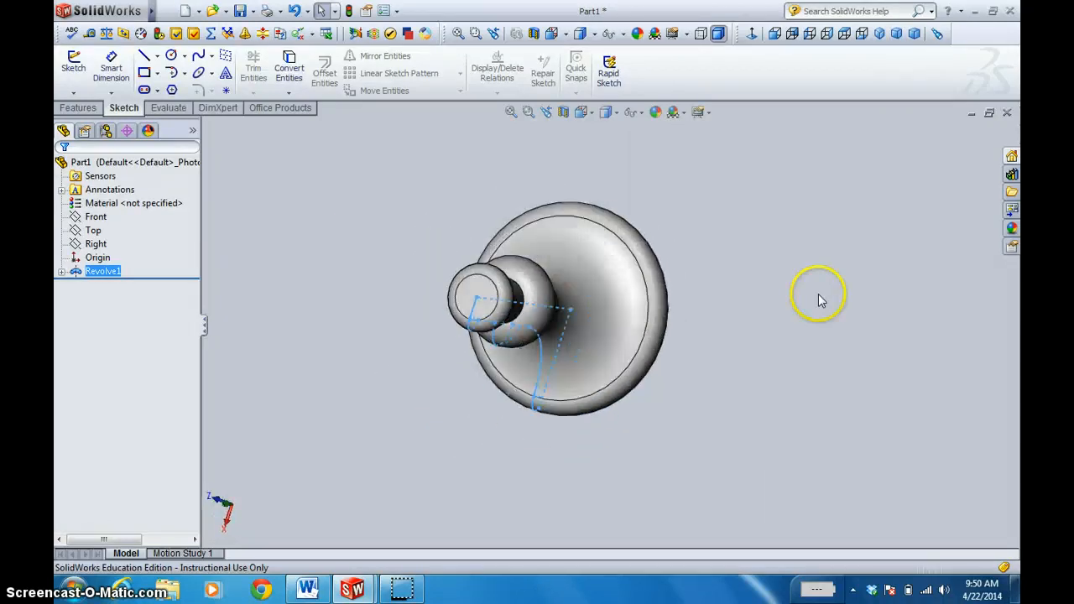
{"action": "key", "text": "Up"}
{"action": "key", "text": "Up"}
{"action": "key", "text": "Up"}
{"action": "key", "text": "Up"}
{"action": "key", "text": "Up"}
{"action": "key", "text": "Right"}
{"action": "key", "text": "Right"}
{"action": "key", "text": "Right"}
{"action": "key", "text": "Right"}
{"action": "key", "text": "Right"}
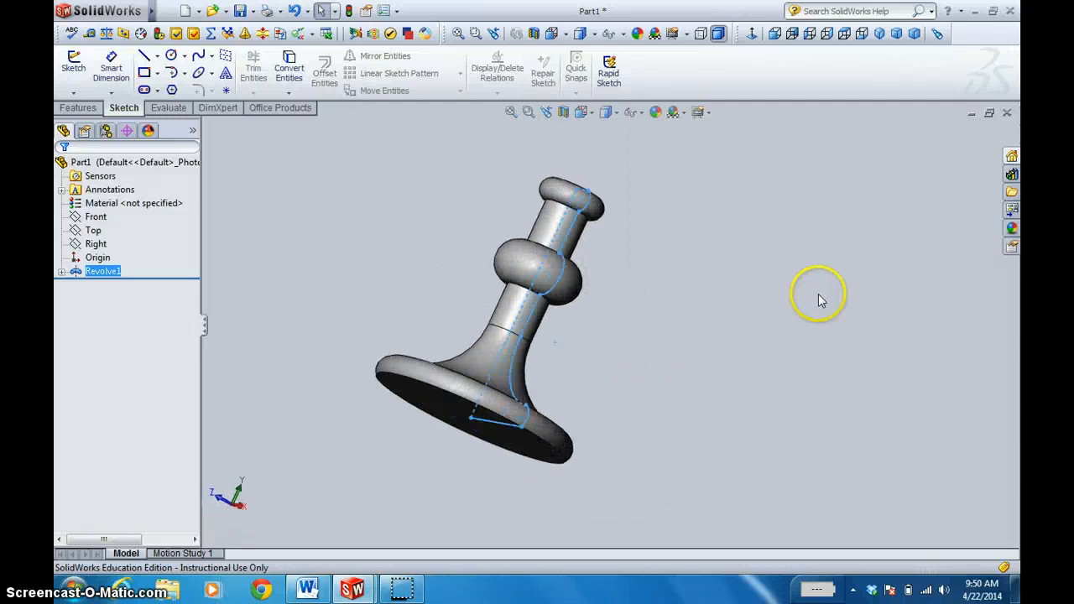
{"action": "key", "text": "Down"}
{"action": "key", "text": "Down"}
{"action": "key", "text": "Right"}
{"action": "key", "text": "Right"}
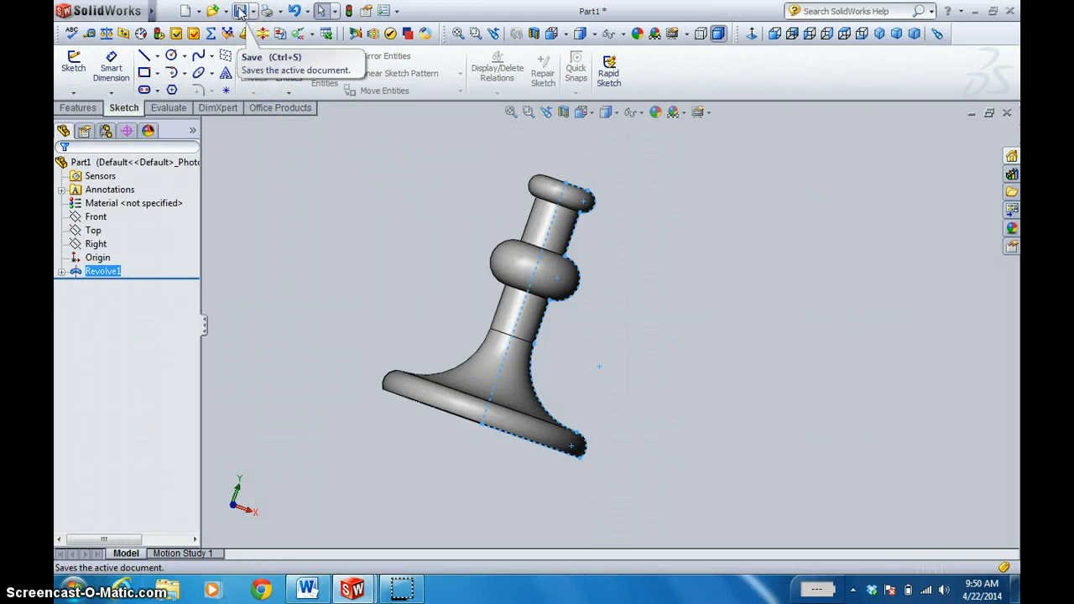
{"action": "left_click", "coordinate": [301, 309]}
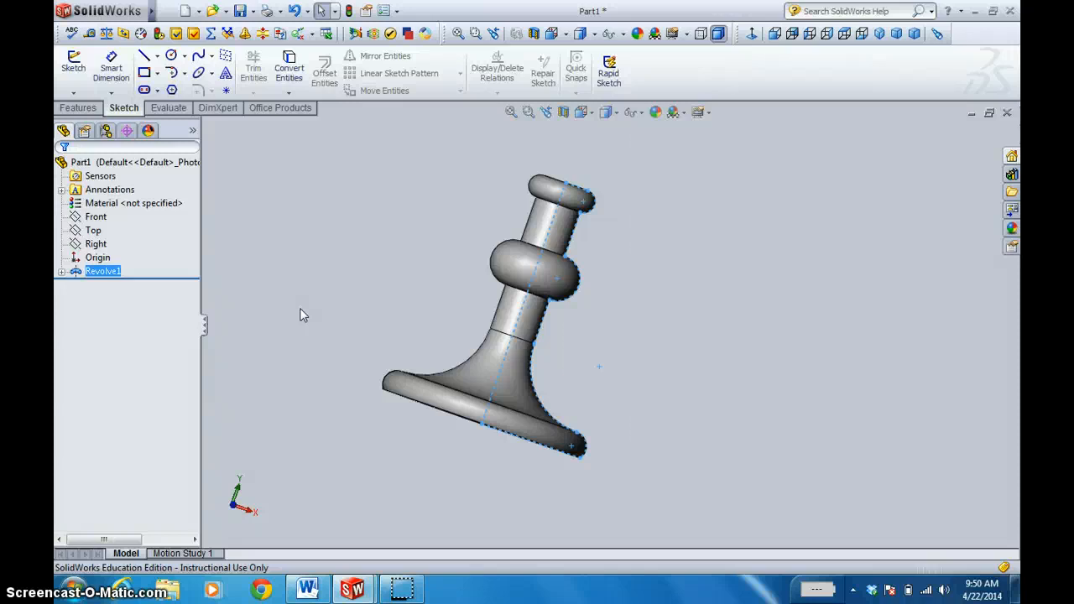
{"action": "left_click", "coordinate": [329, 367]}
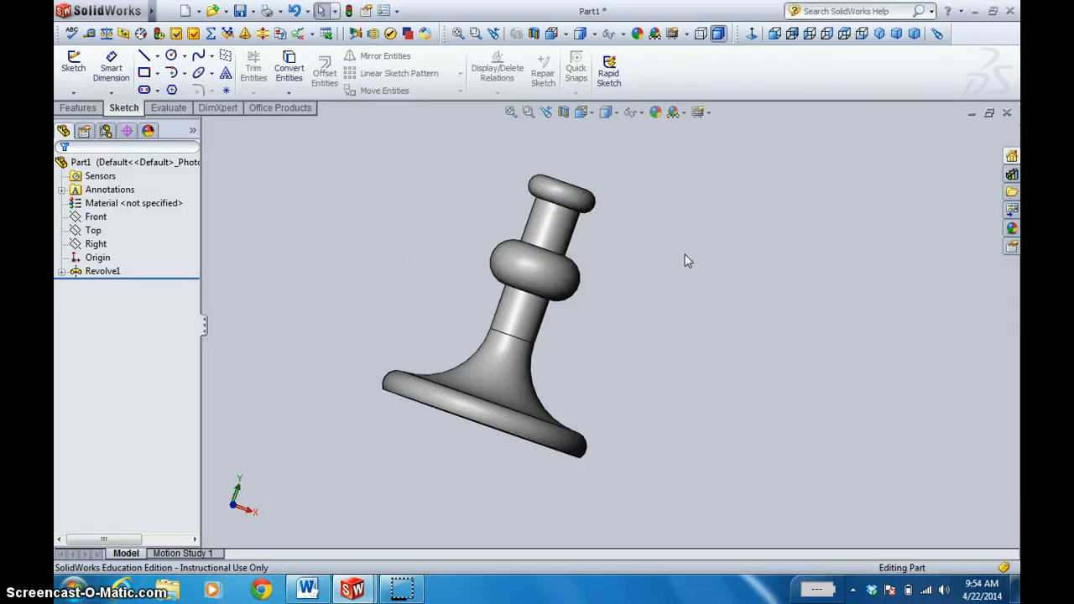
- Start a new sketch on the Front plane and view it from the front
{"action": "left_click", "coordinate": [433, 237]}
{"action": "left_click", "coordinate": [95, 218]}
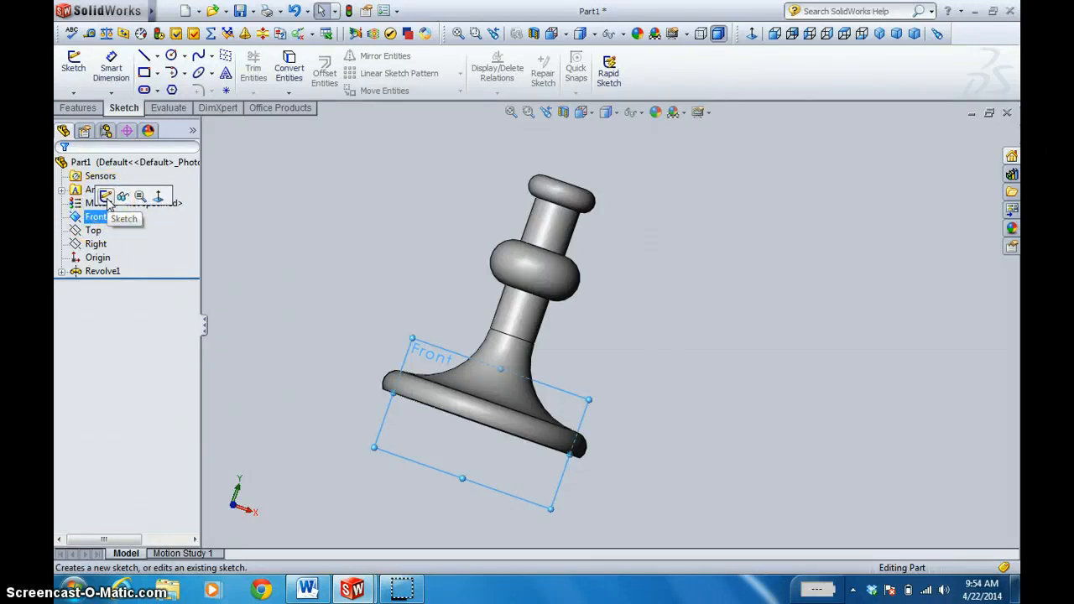
{"action": "left_click", "coordinate": [106, 198]}
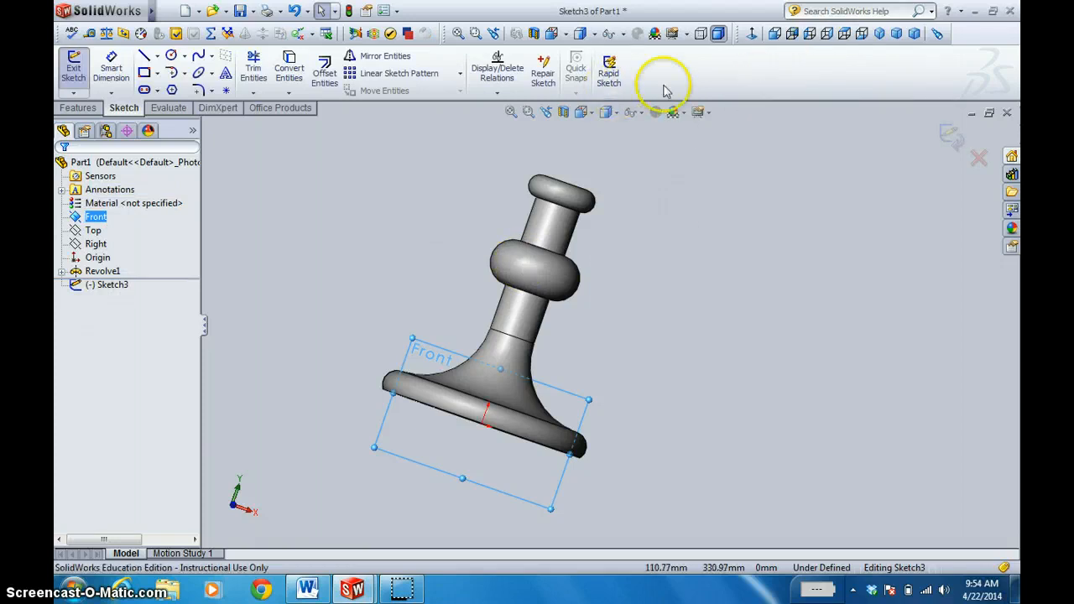
{"action": "left_click", "coordinate": [775, 33]}
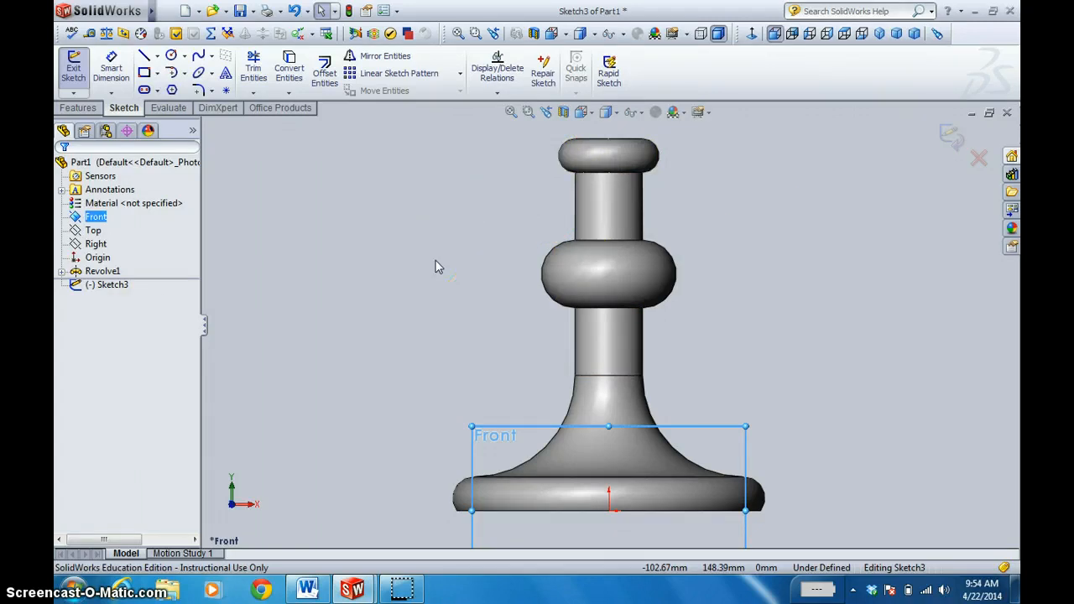
- Display the part with hidden lines removed and show the temporary axes
{"action": "left_click", "coordinate": [617, 114]}
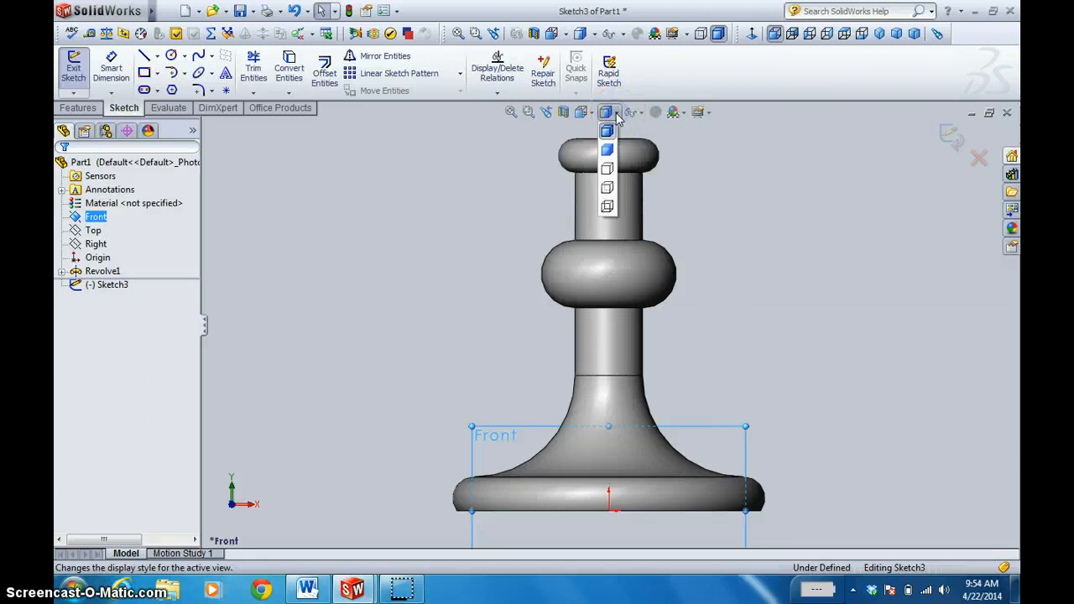
{"action": "left_click", "coordinate": [608, 172]}
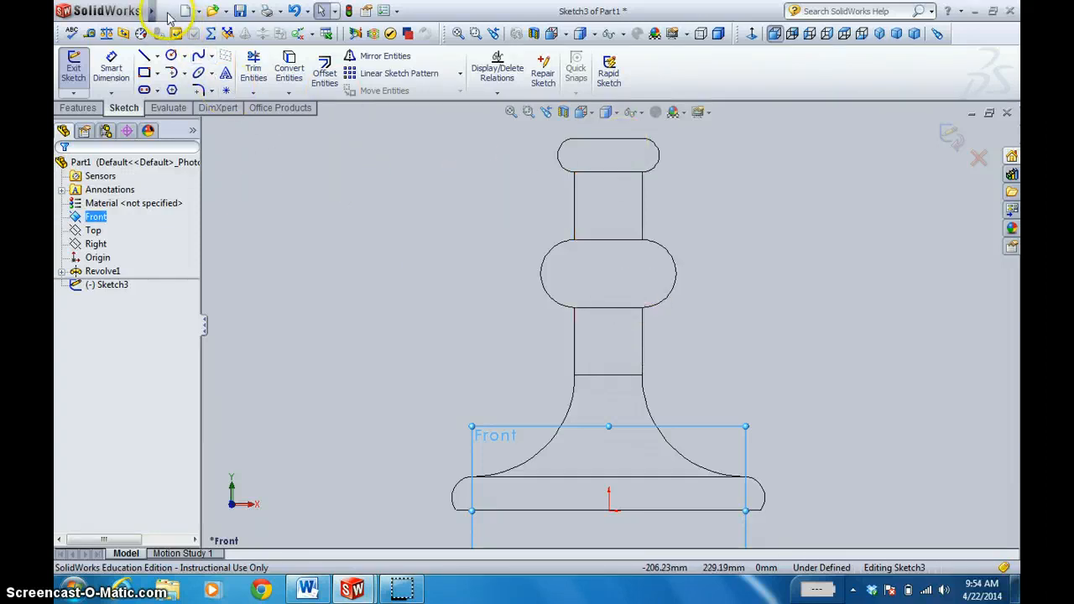
{"action": "mouse_move", "coordinate": [168, 17]}
{"action": "left_click", "coordinate": [217, 11]}
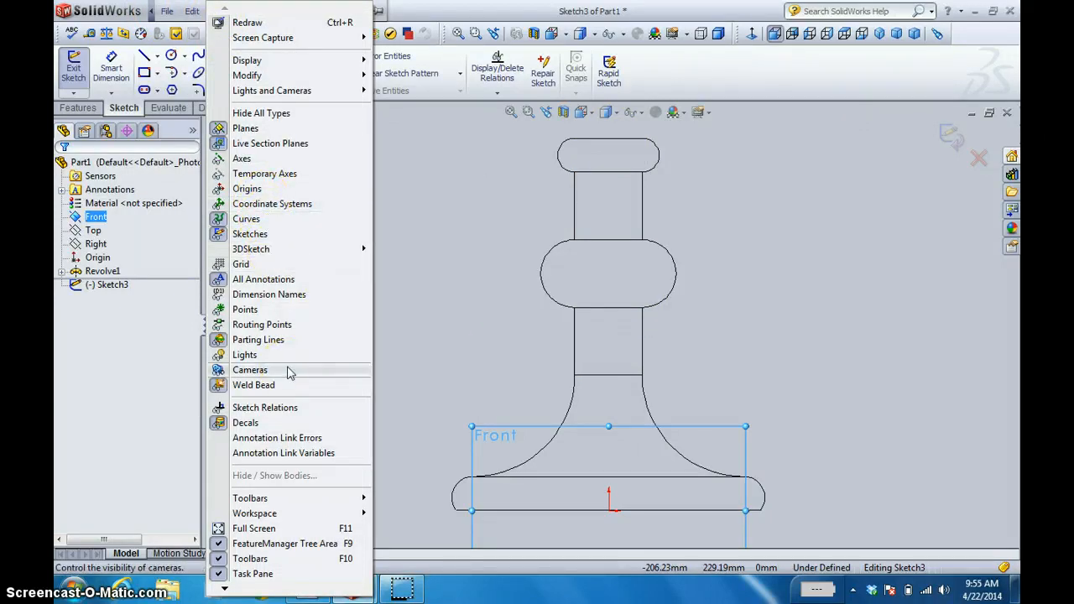
{"action": "left_click", "coordinate": [270, 177]}
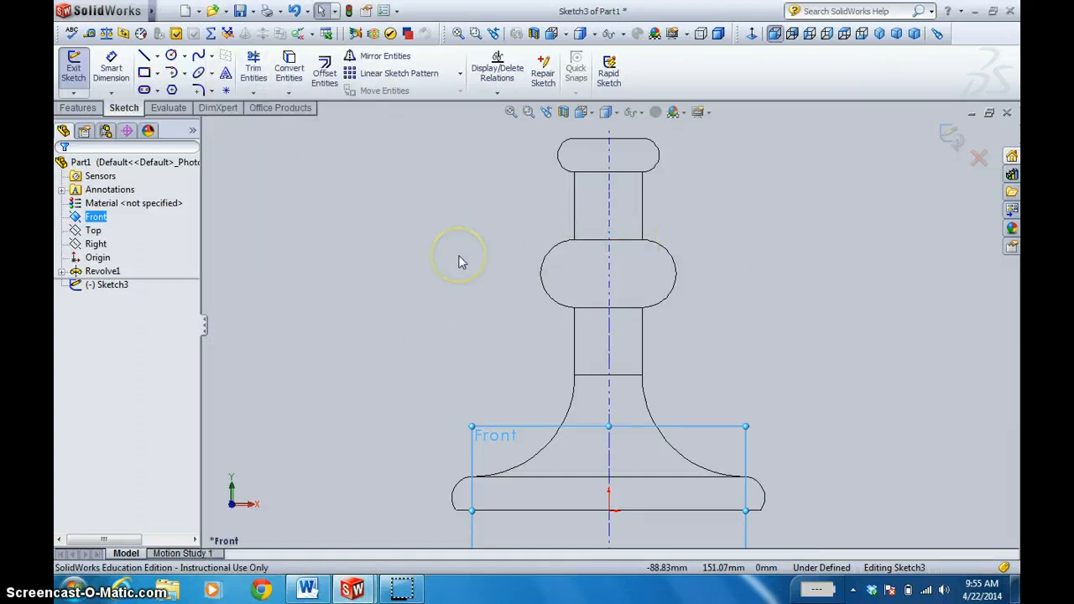
{"action": "left_click", "coordinate": [240, 161]}
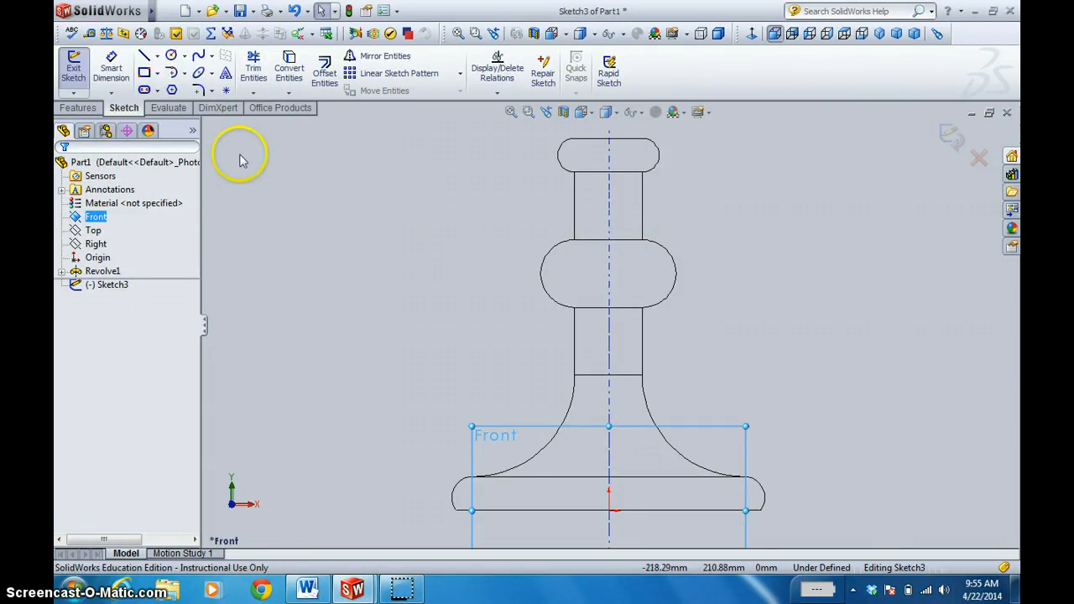
- Sketch a horizontal line about 69 mm long from the temporary axis outward across the upper neck
{"action": "right_click", "coordinate": [428, 258]}
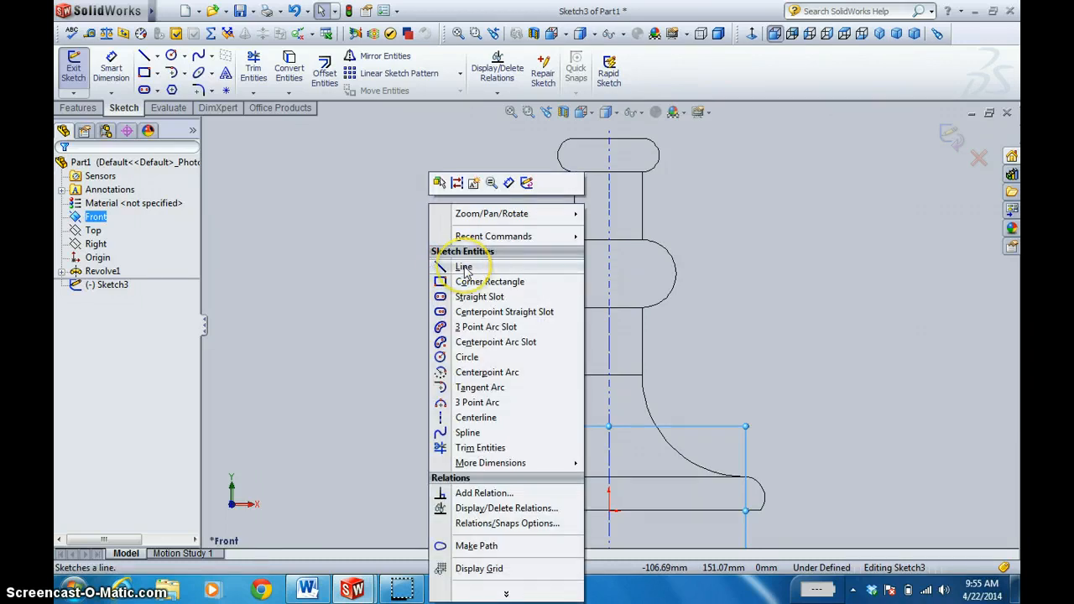
{"action": "left_click", "coordinate": [464, 267]}
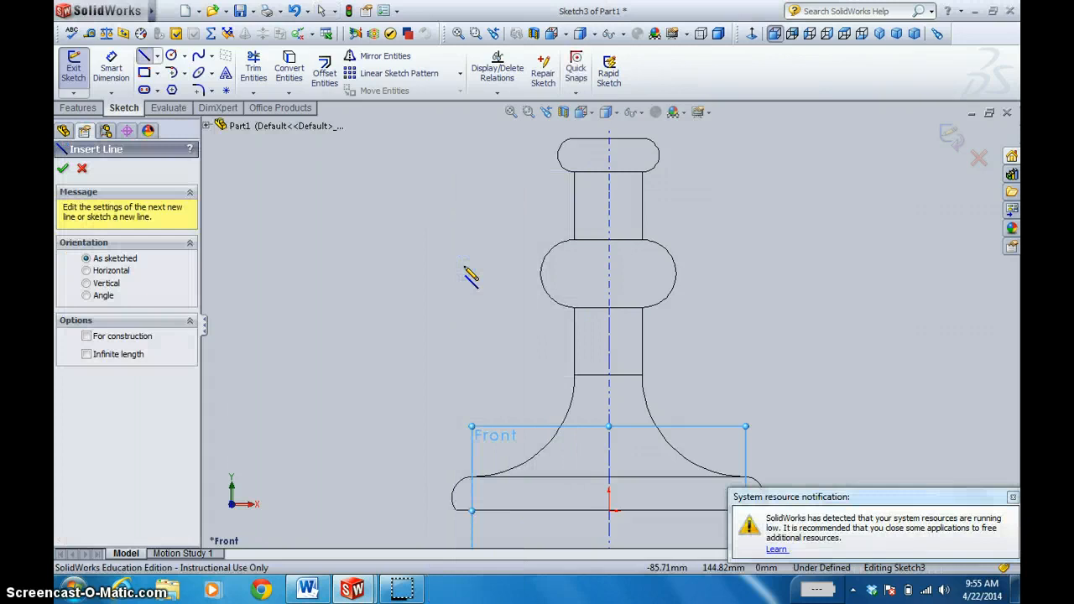
{"action": "left_click", "coordinate": [575, 239]}
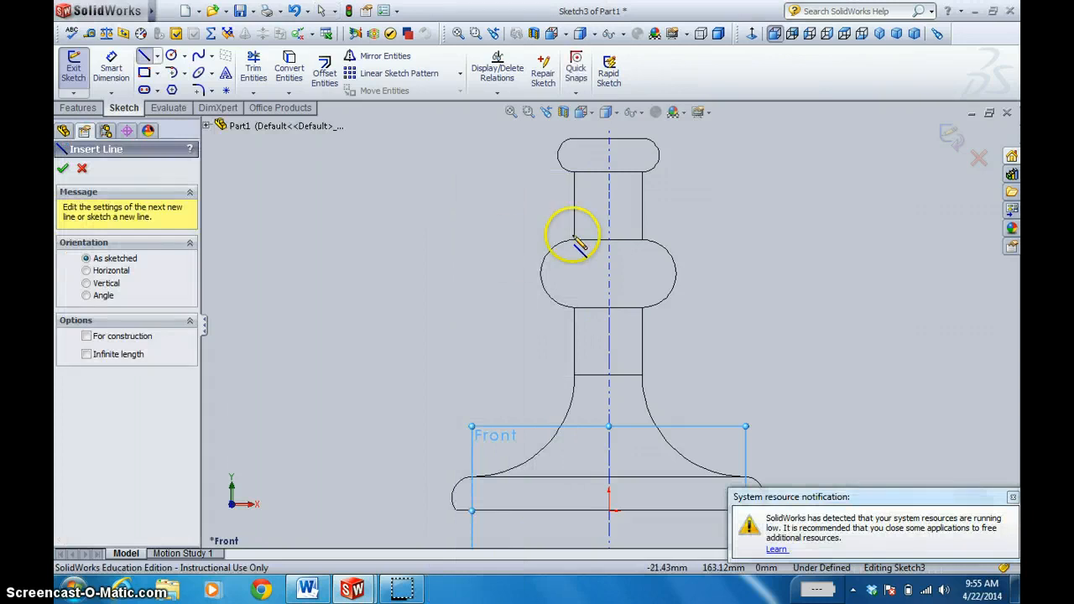
{"action": "left_click", "coordinate": [610, 202]}
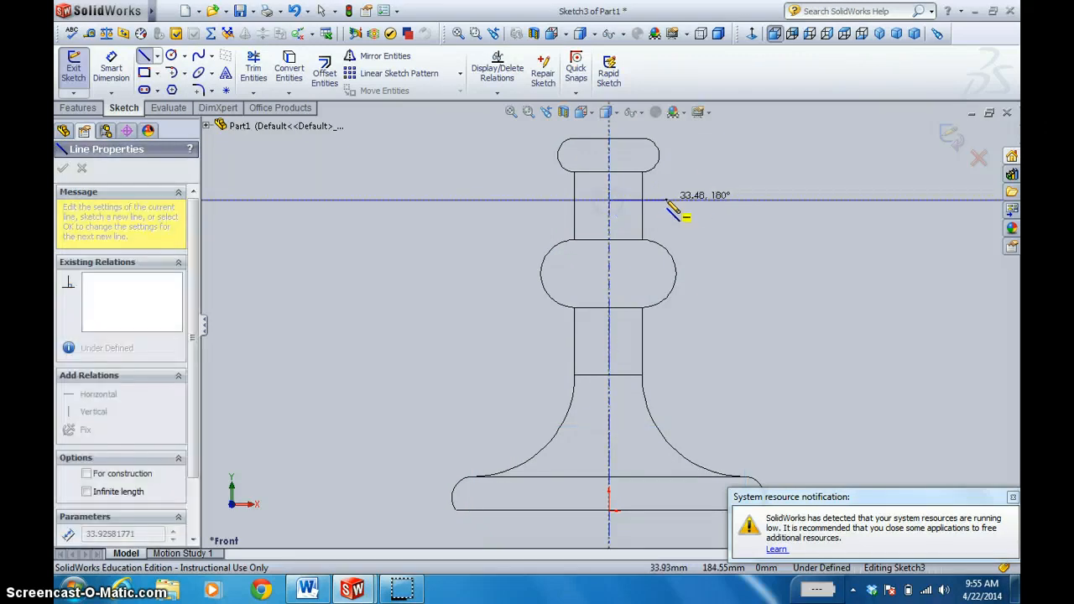
{"action": "left_click", "coordinate": [726, 201]}
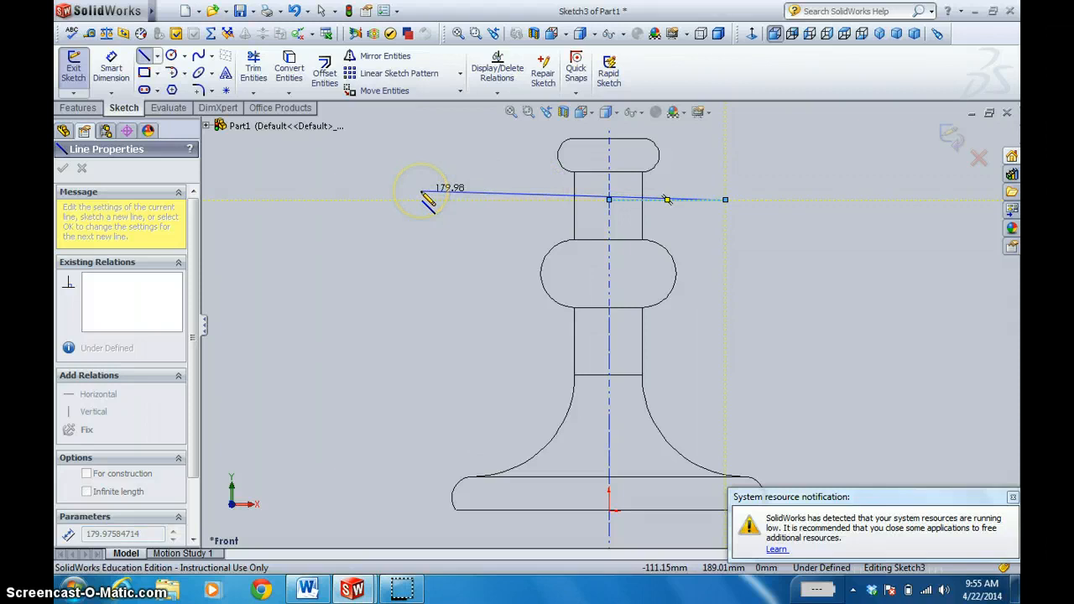
{"action": "key", "text": "Escape"}
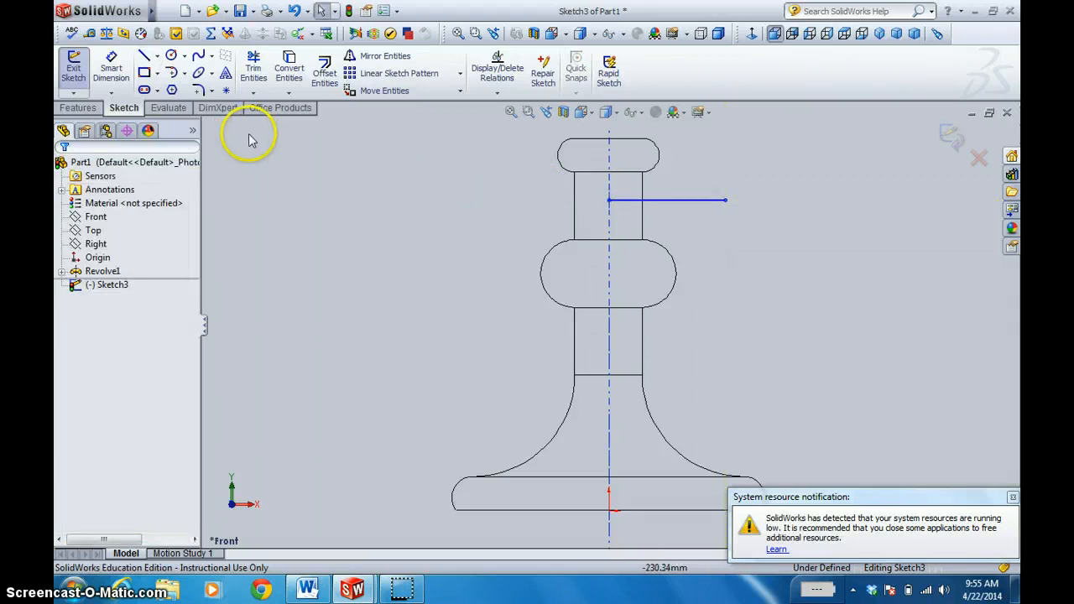
- Dimension the horizontal line's length as 60 mm
{"action": "left_click", "coordinate": [111, 80]}
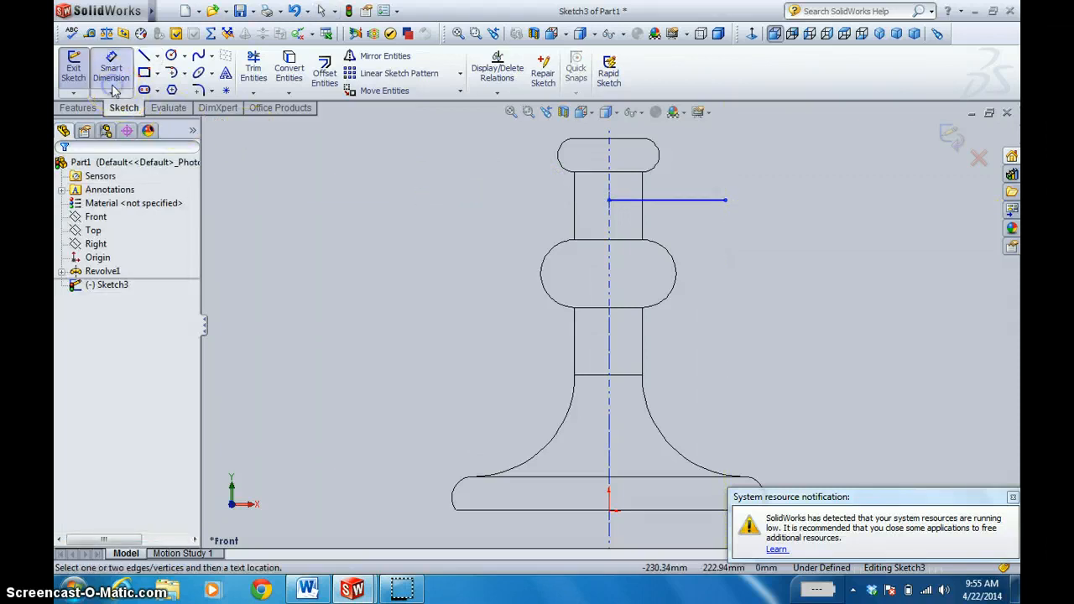
{"action": "left_click", "coordinate": [701, 200]}
{"action": "left_click", "coordinate": [696, 192]}
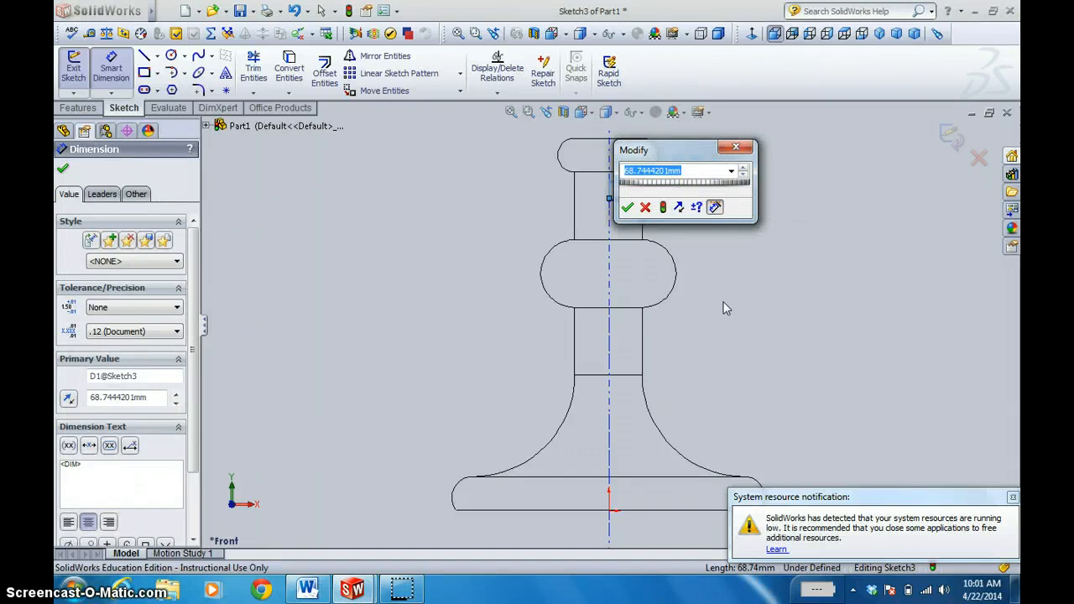
{"action": "type", "text": "60"}
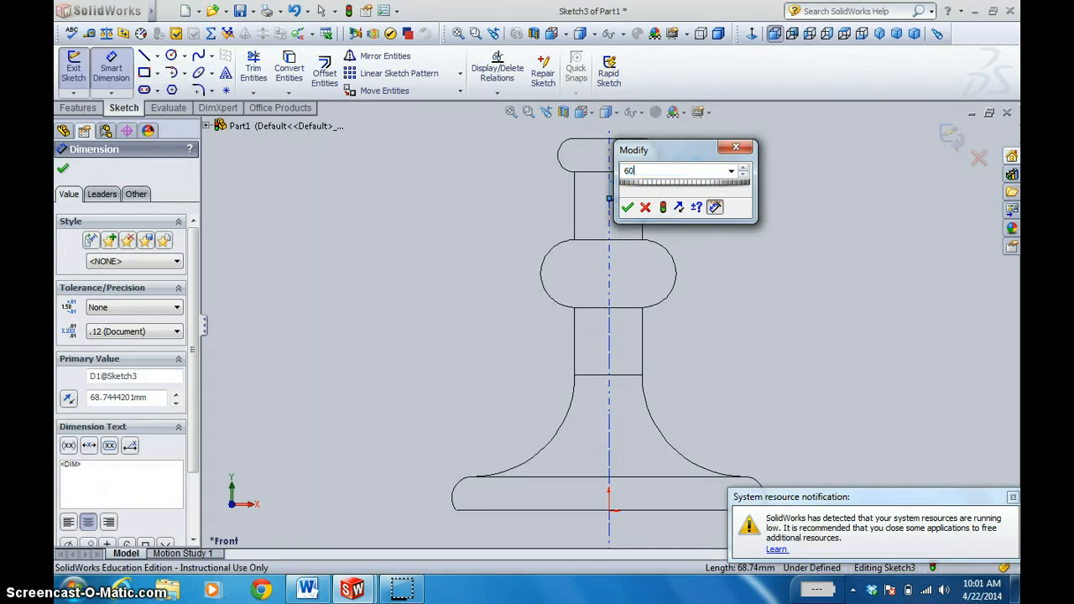
{"action": "left_click", "coordinate": [628, 208]}
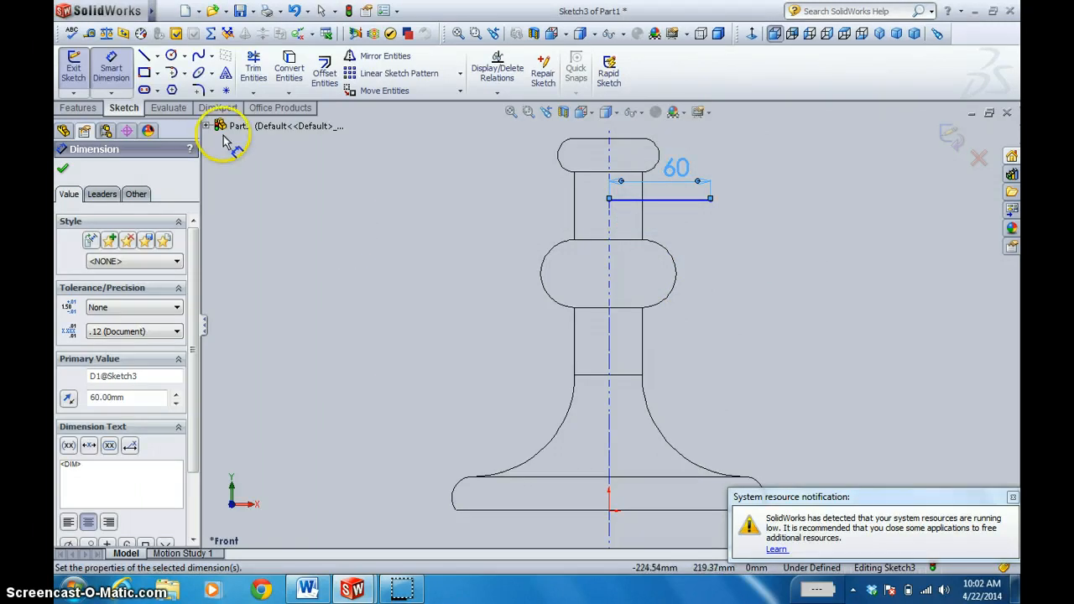
- Sketch a tangent arc with a radius of about 155 mm, curving upward and outward from the horizontal line's outer end
{"action": "left_click", "coordinate": [173, 74]}
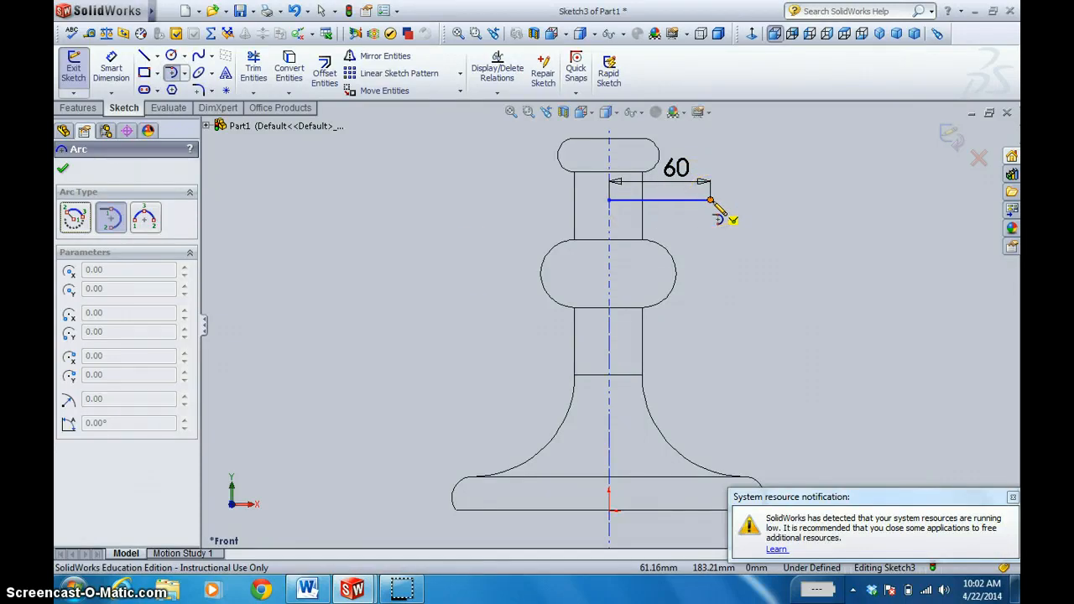
{"action": "left_click_drag", "start_coordinate": [712, 202], "coordinate": [827, 142]}
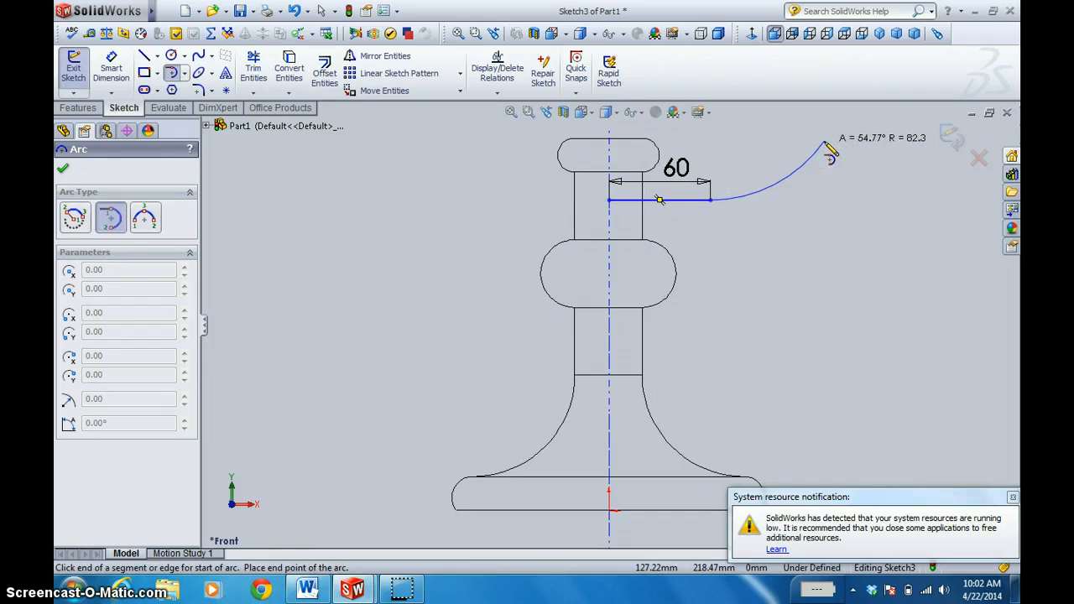
{"action": "left_click_drag", "start_coordinate": [827, 144], "coordinate": [901, 121]}
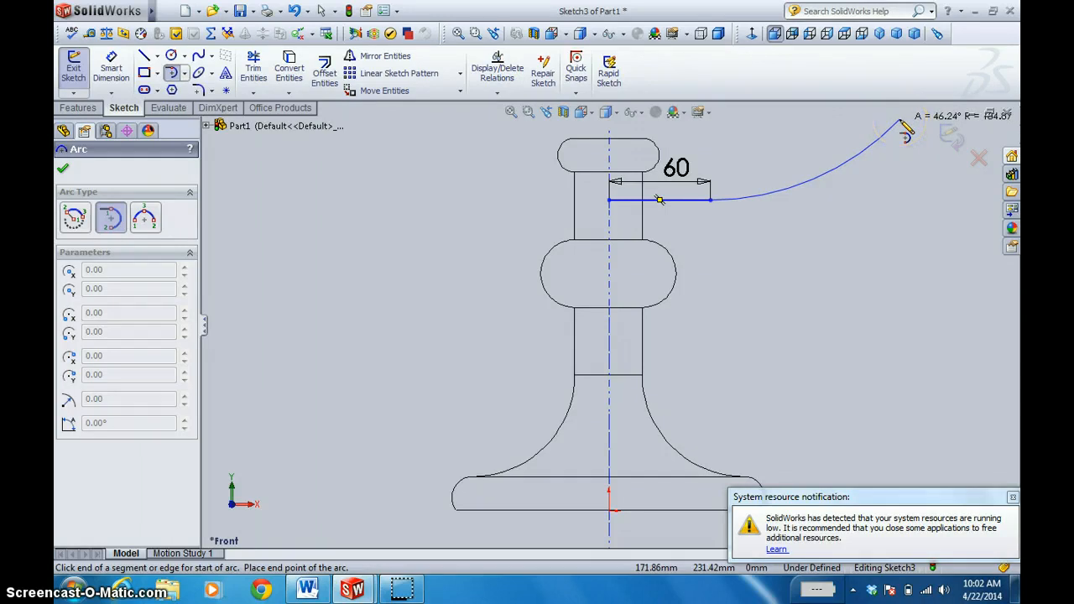
{"action": "left_click_drag", "start_coordinate": [901, 122], "coordinate": [888, 195]}
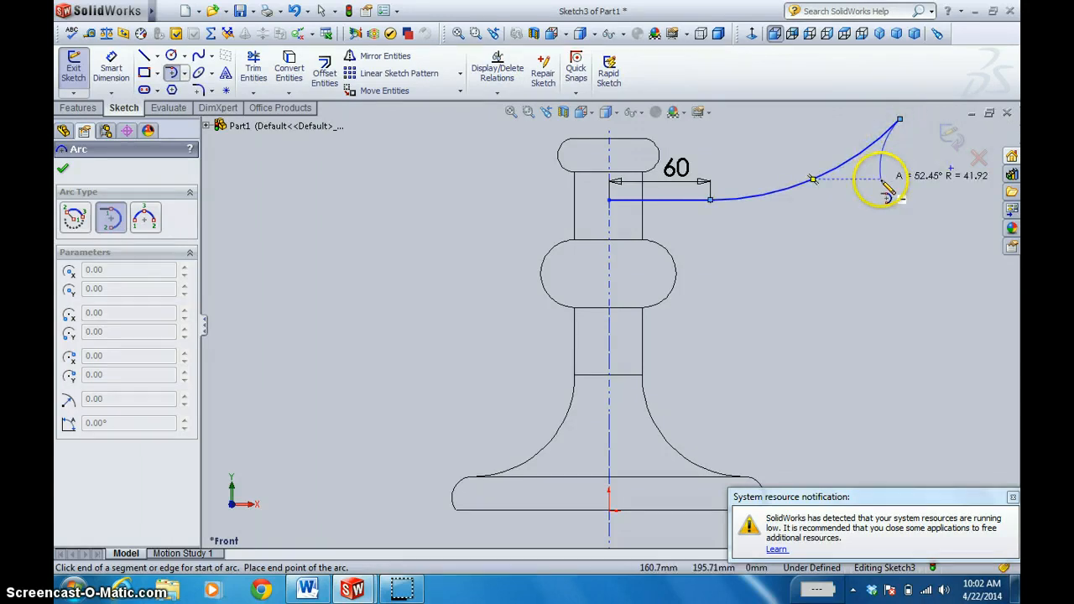
{"action": "key", "text": "Escape"}
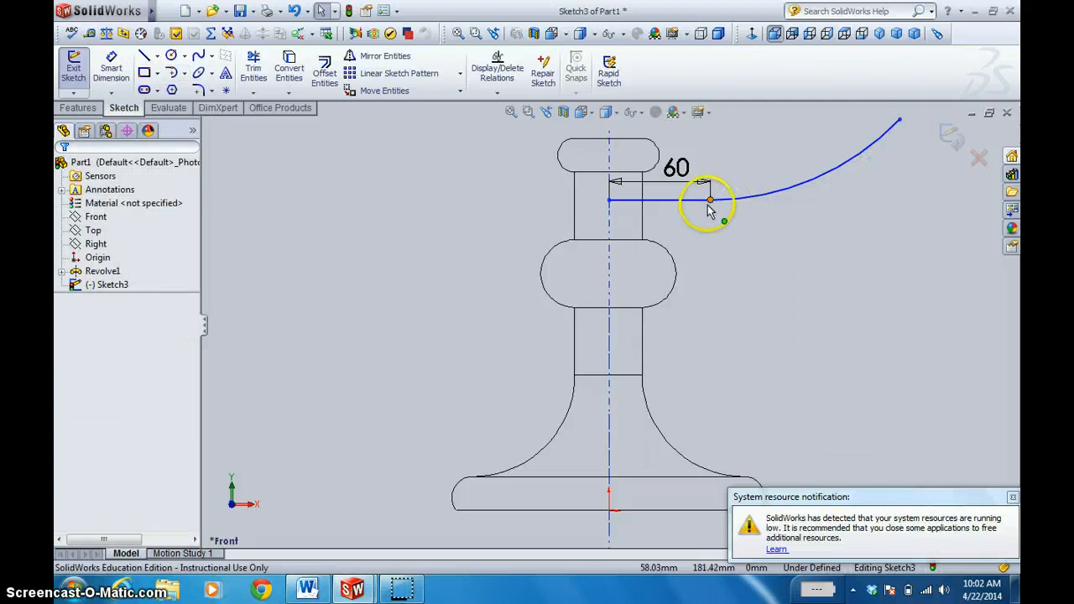
- Dimension the vertical distance between the tangent arc's two endpoints as 65 mm
{"action": "left_click", "coordinate": [121, 82]}
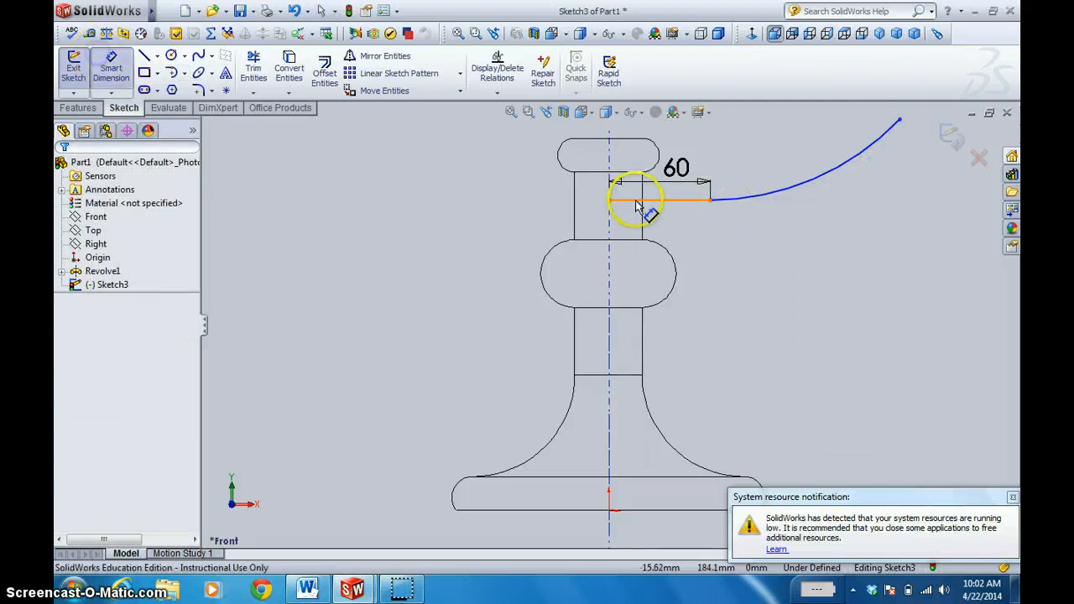
{"action": "left_click", "coordinate": [711, 203]}
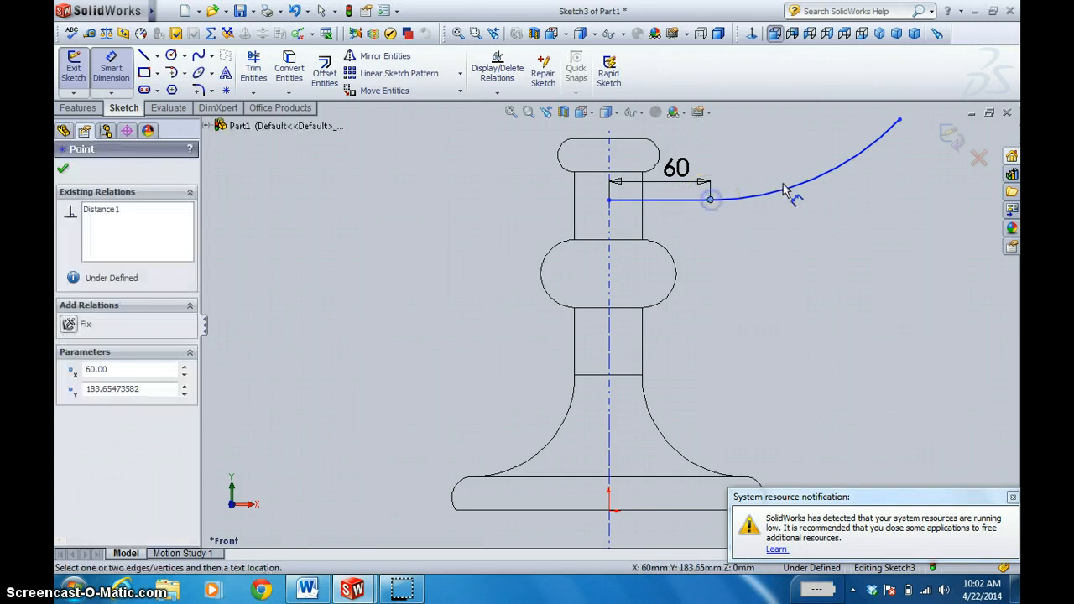
{"action": "left_click", "coordinate": [900, 122]}
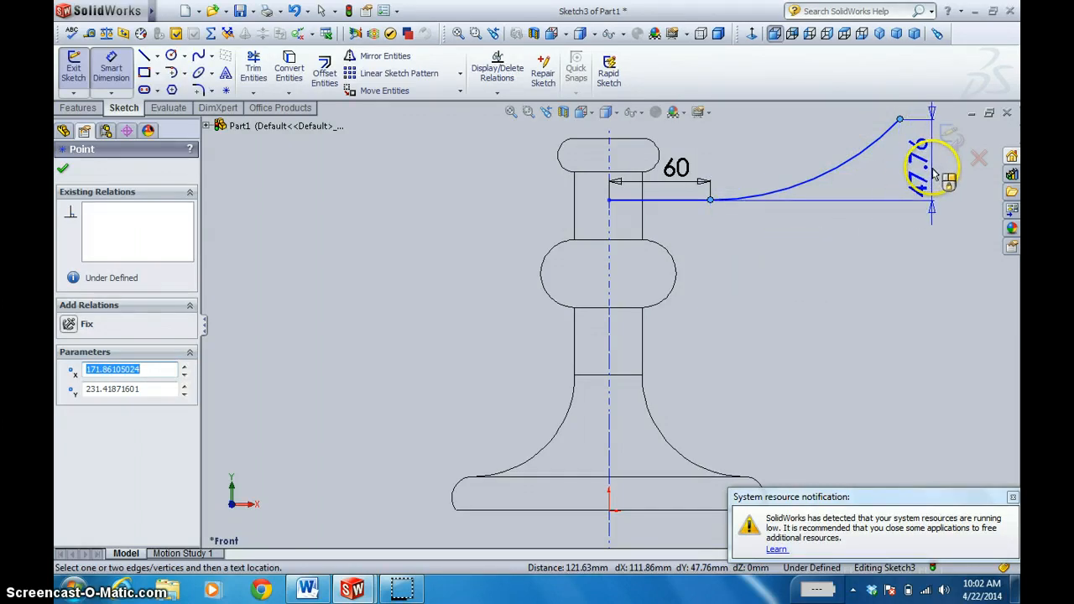
{"action": "left_click", "coordinate": [935, 172]}
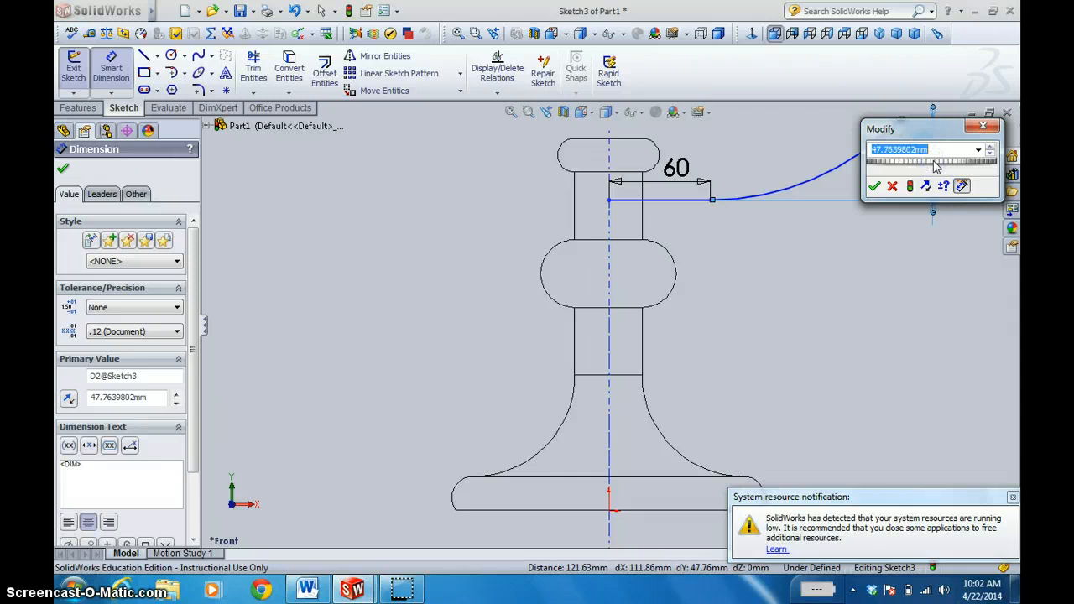
{"action": "type", "text": "65"}
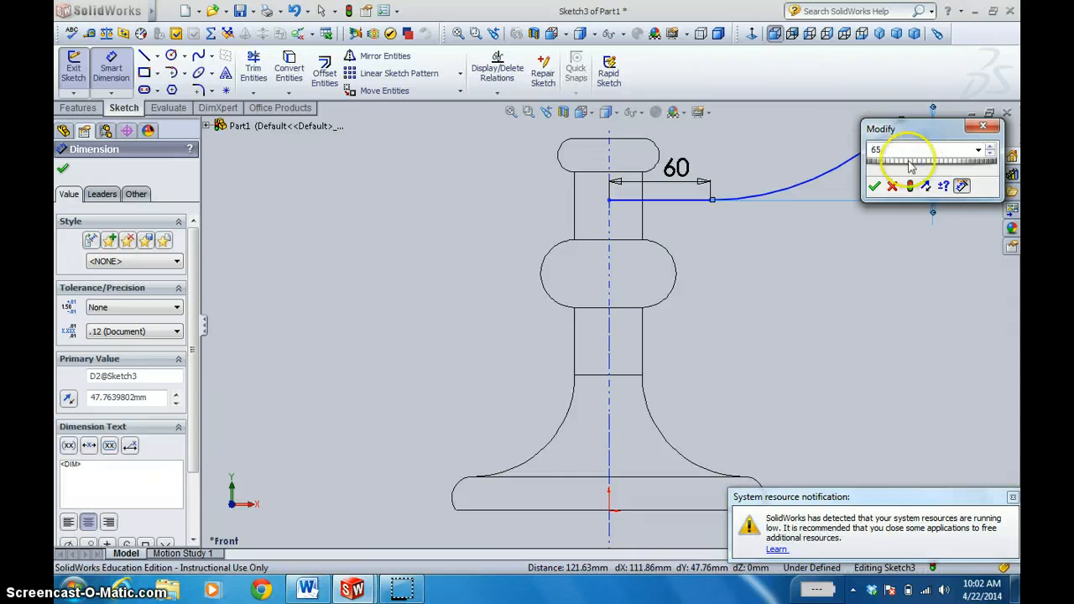
{"action": "left_click", "coordinate": [873, 185]}
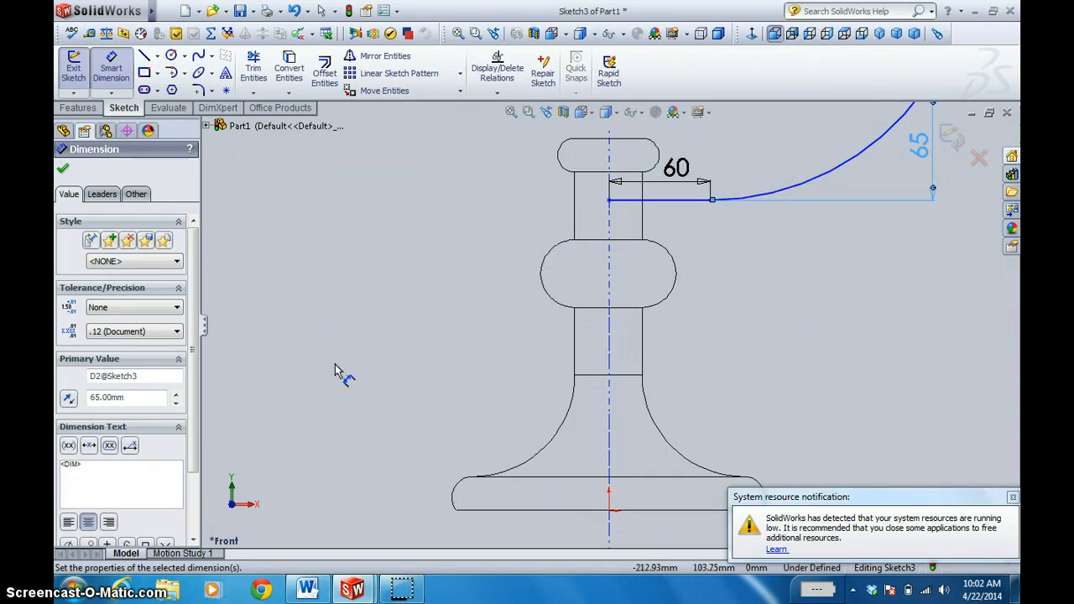
{"action": "left_click", "coordinate": [103, 194]}
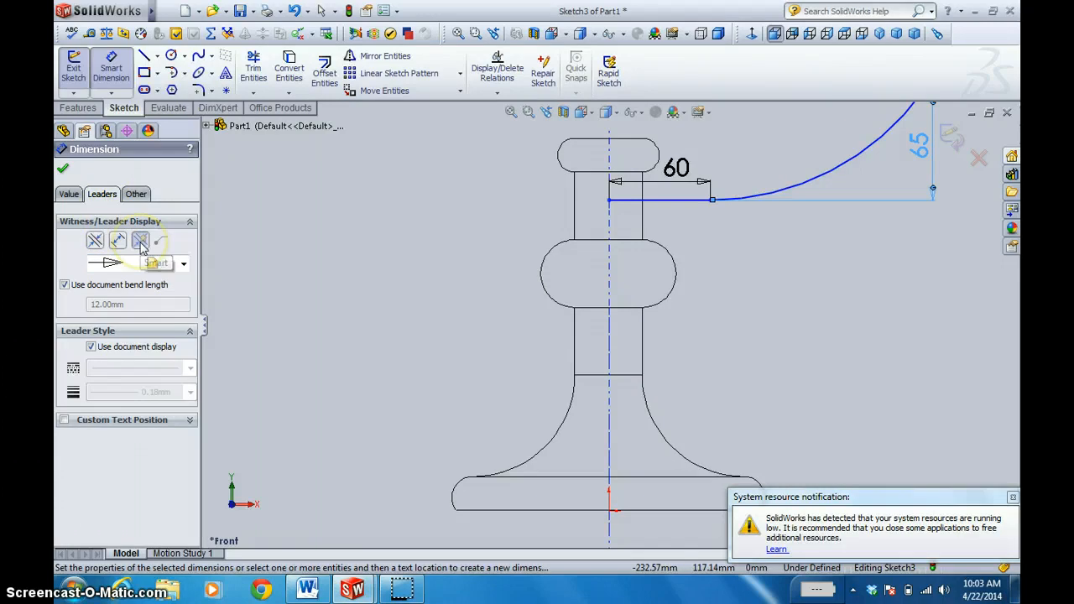
{"action": "left_click", "coordinate": [184, 265]}
{"action": "left_click", "coordinate": [183, 265]}
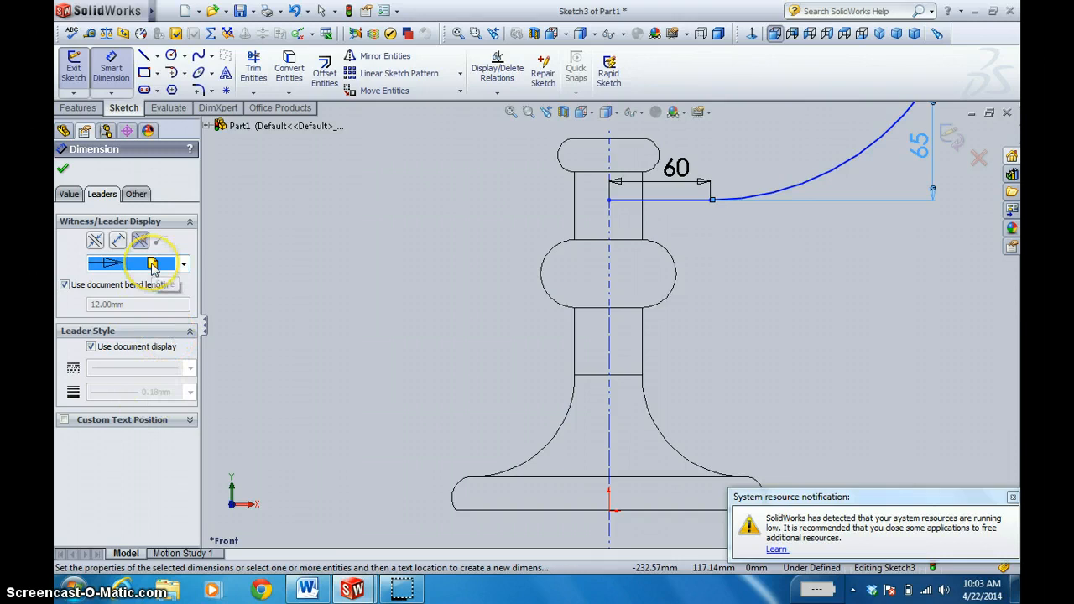
{"action": "left_click", "coordinate": [63, 171]}
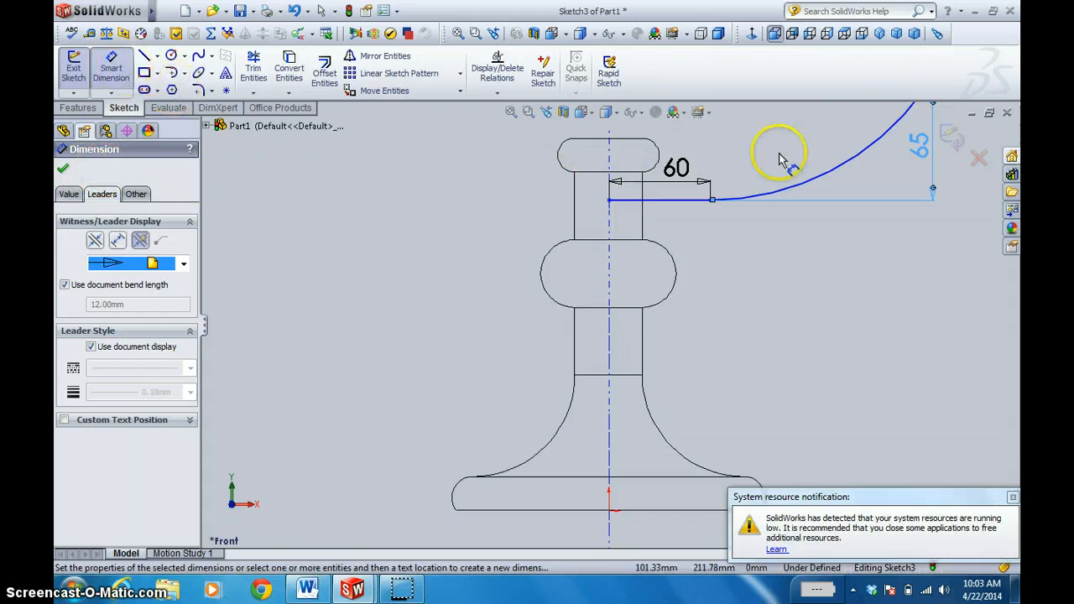
- Dimension the tangent arc with a radius of 150 mm
{"action": "left_click", "coordinate": [829, 173]}
{"action": "left_click_drag", "start_coordinate": [830, 174], "coordinate": [856, 265]}
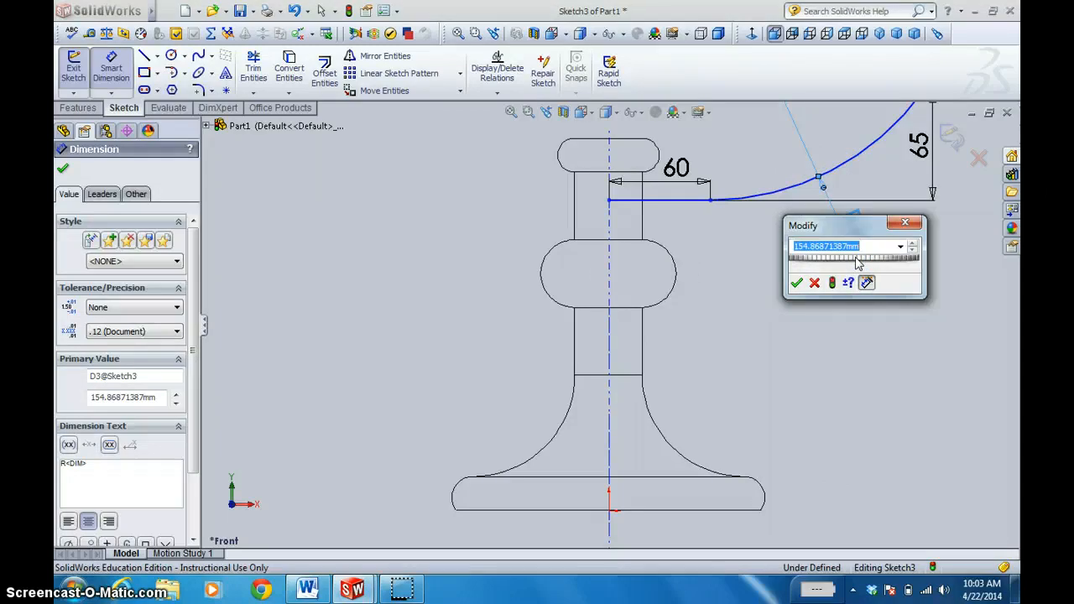
{"action": "type", "text": "150"}
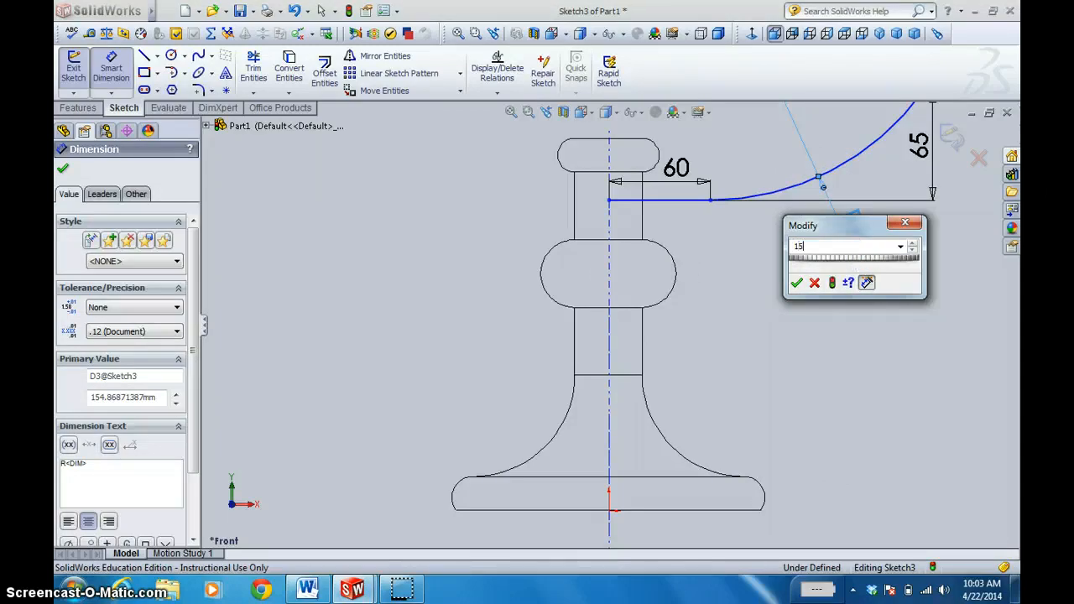
{"action": "left_click", "coordinate": [798, 286]}
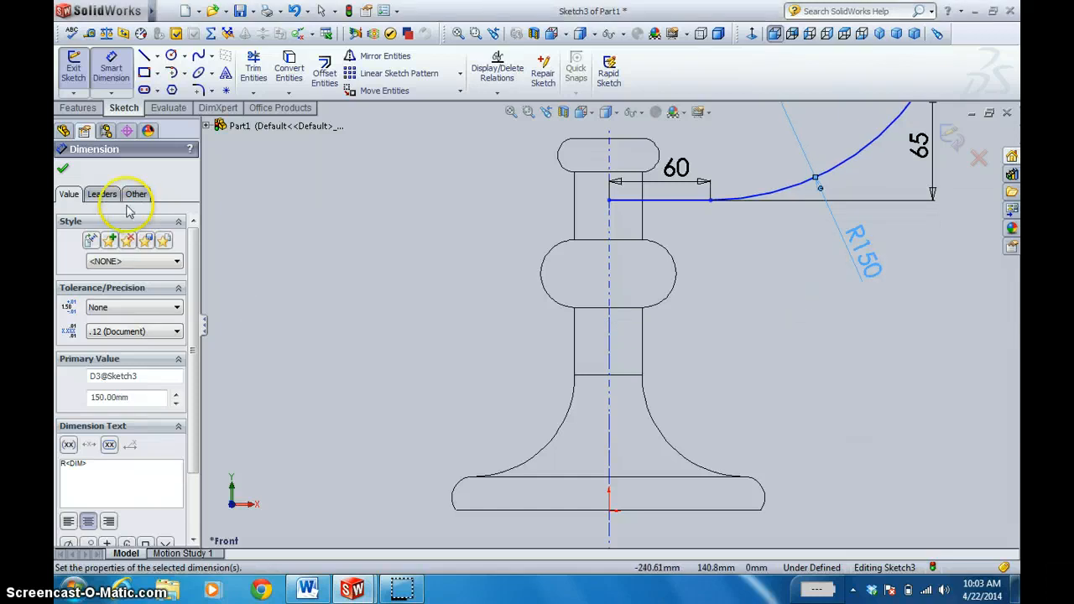
- Sketch a second tangent arc with a radius of about 20 mm from the large arc's upper end, curling back inward toward the axis
{"action": "left_click", "coordinate": [102, 195]}
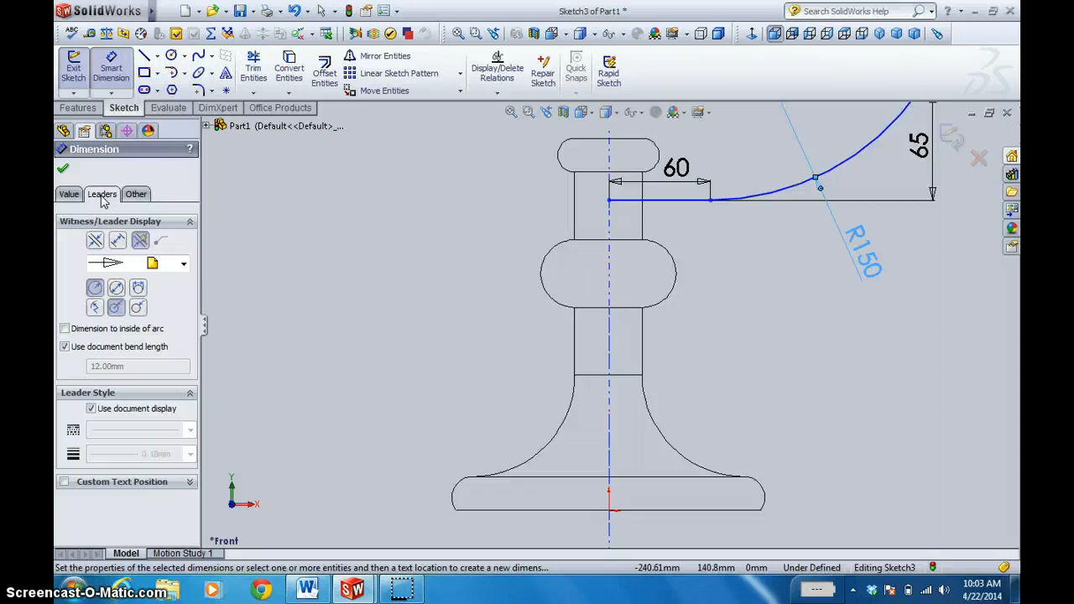
{"action": "left_click", "coordinate": [63, 167]}
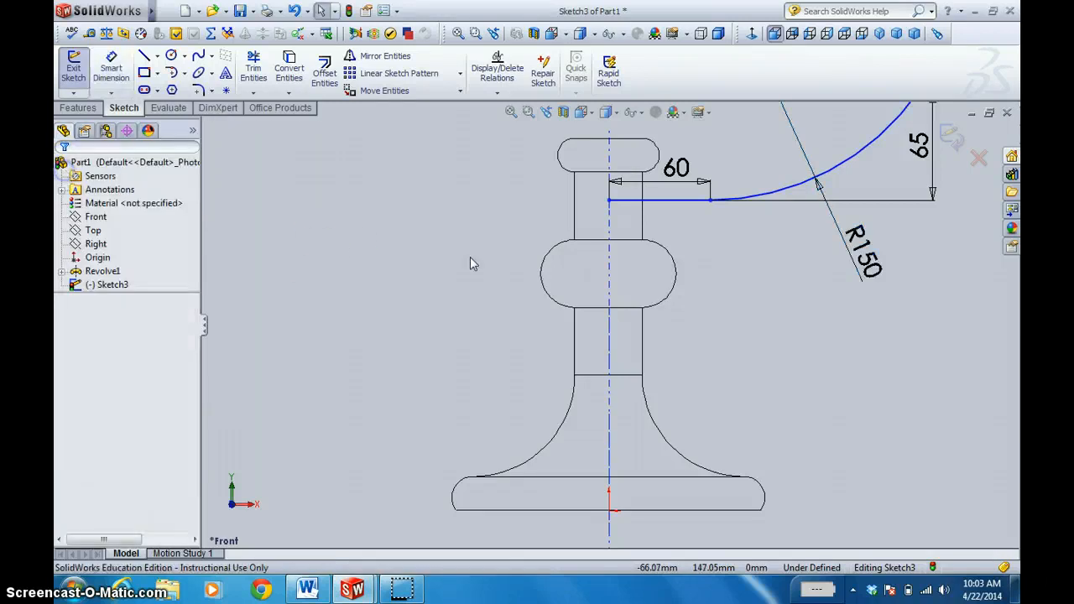
{"action": "left_click", "coordinate": [509, 113]}
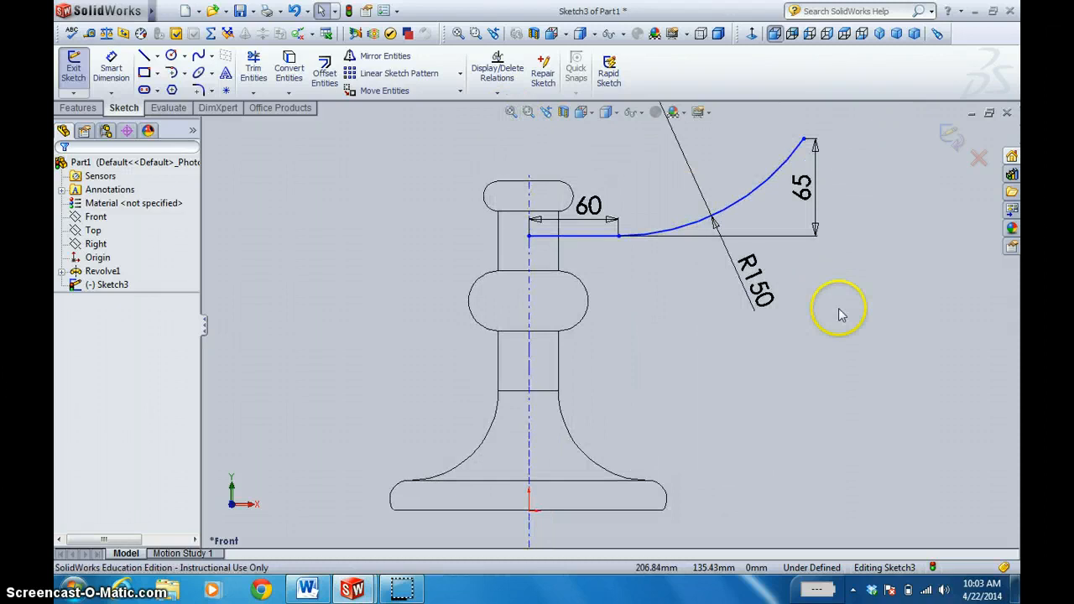
{"action": "left_click", "coordinate": [172, 73]}
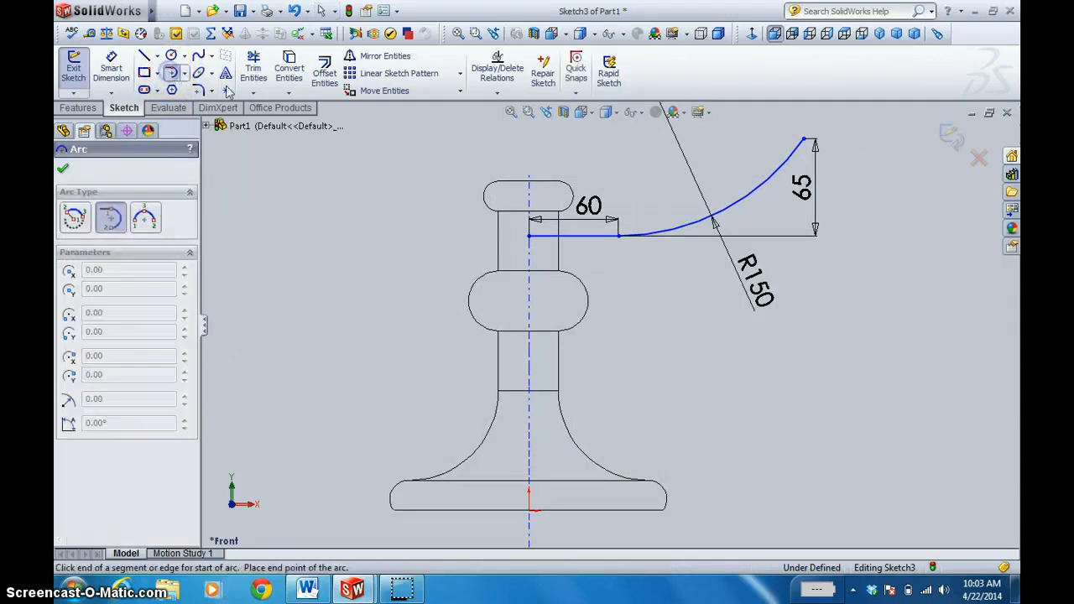
{"action": "left_click", "coordinate": [804, 140]}
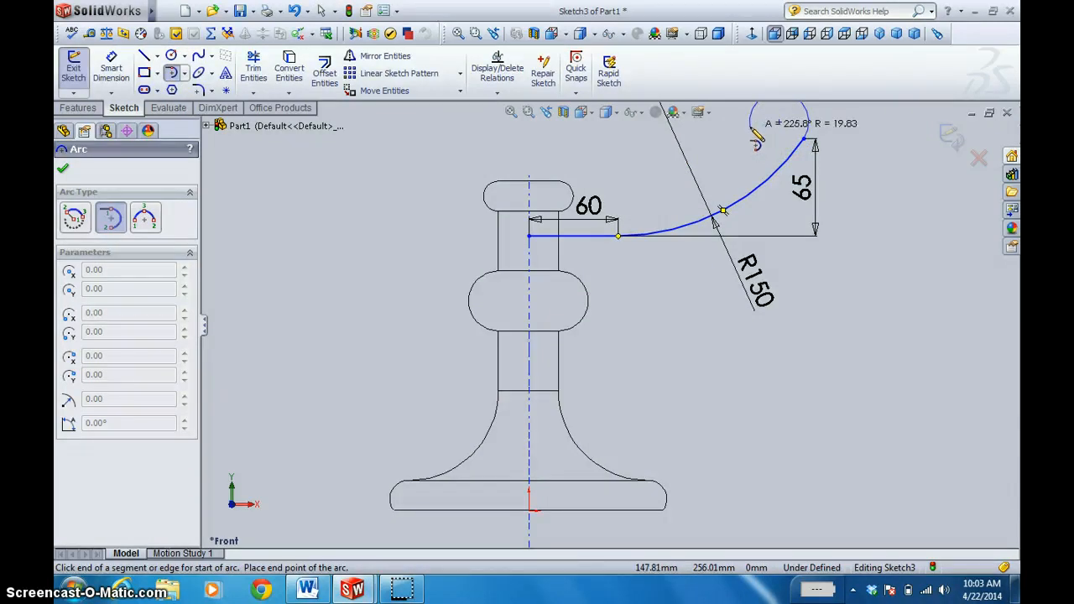
{"action": "left_click", "coordinate": [751, 128]}
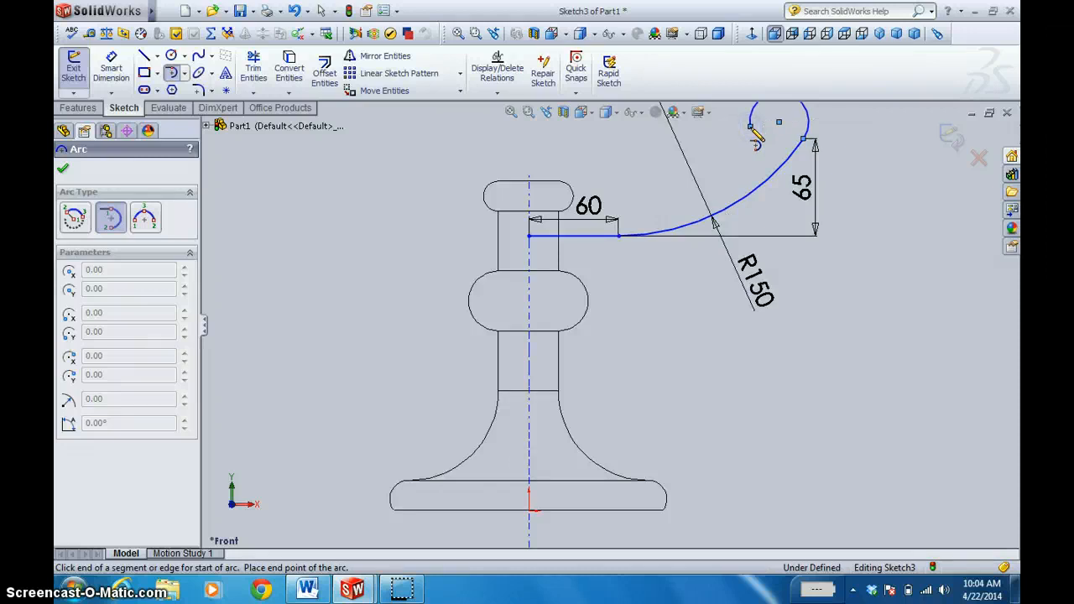
{"action": "key", "text": "Escape"}
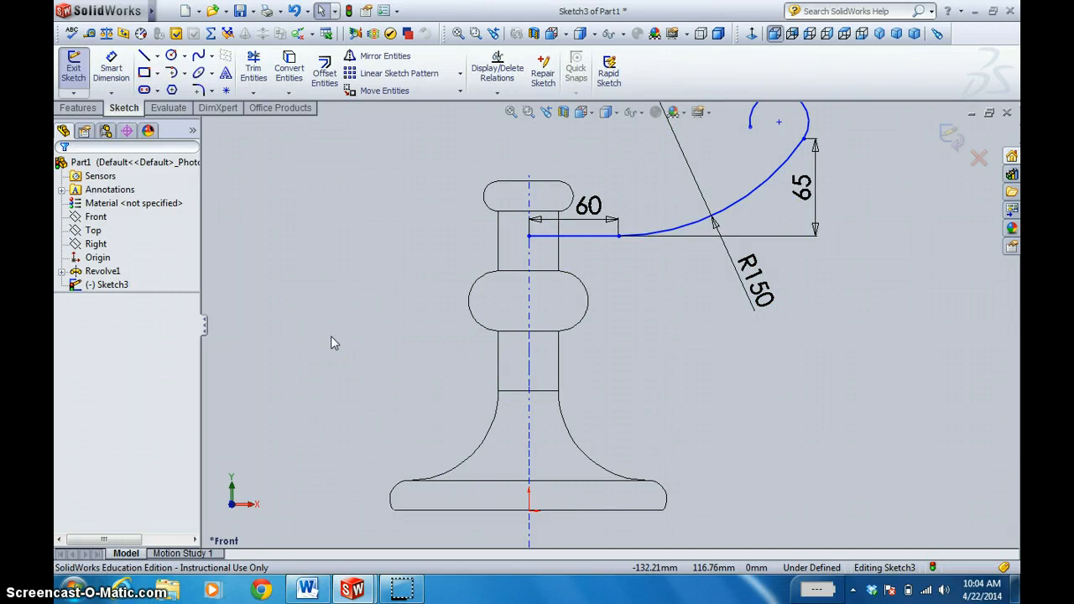
- Dimension the small upper arc with a radius of 20 mm and place the dimension text clear of the arc, toward the axis
{"action": "left_click", "coordinate": [111, 69]}
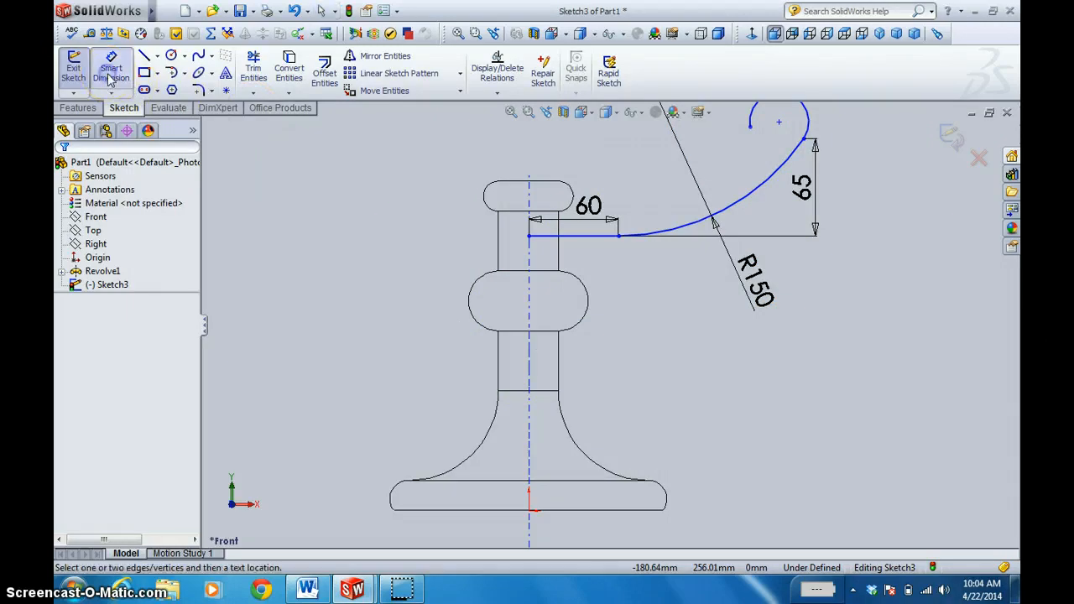
{"action": "left_click", "coordinate": [755, 121]}
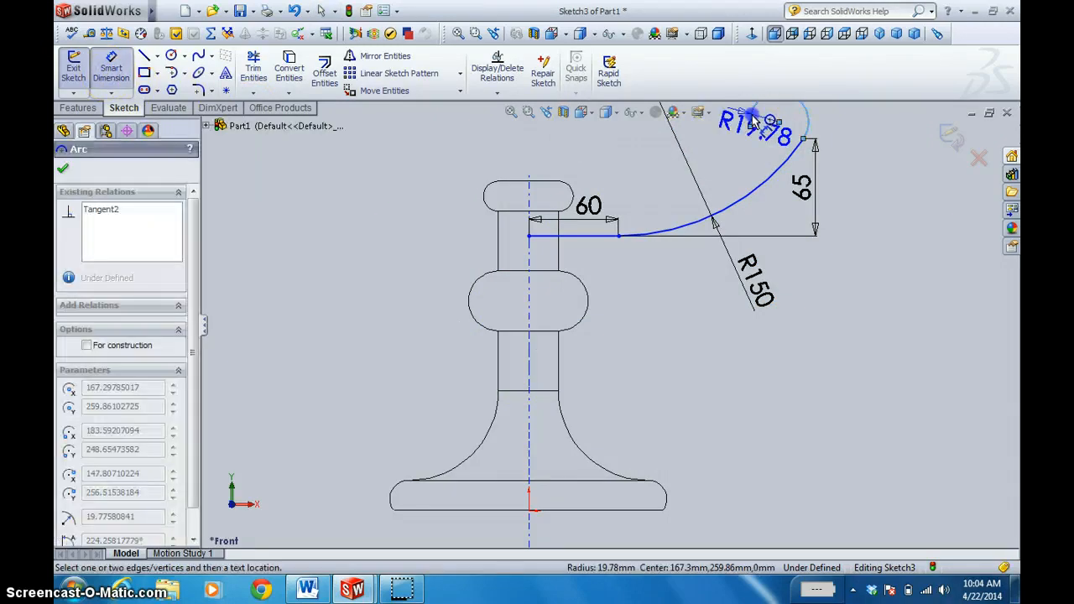
{"action": "left_click", "coordinate": [736, 146]}
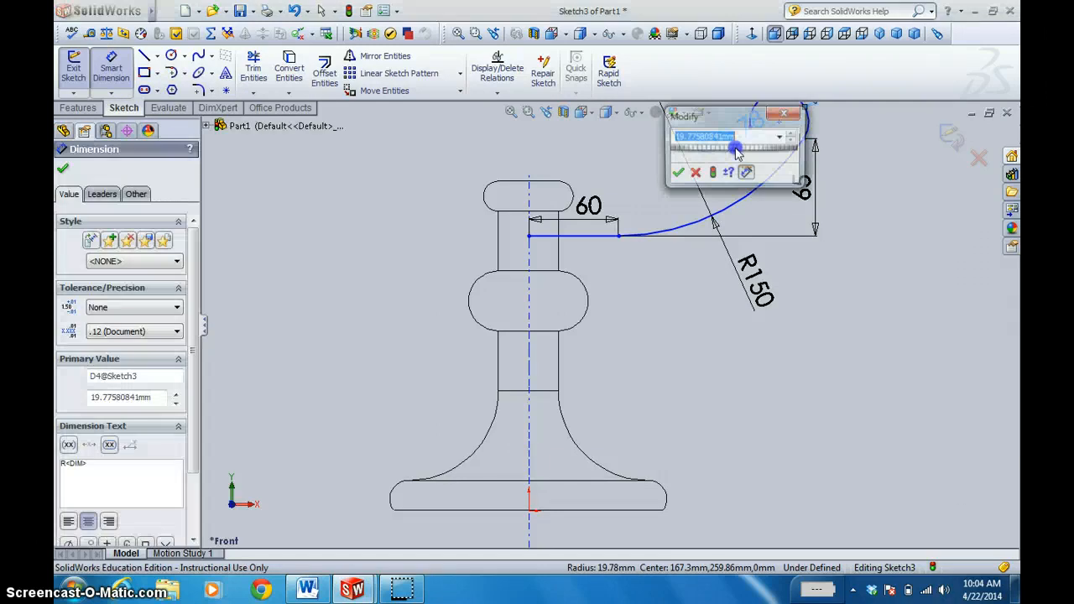
{"action": "type", "text": "20"}
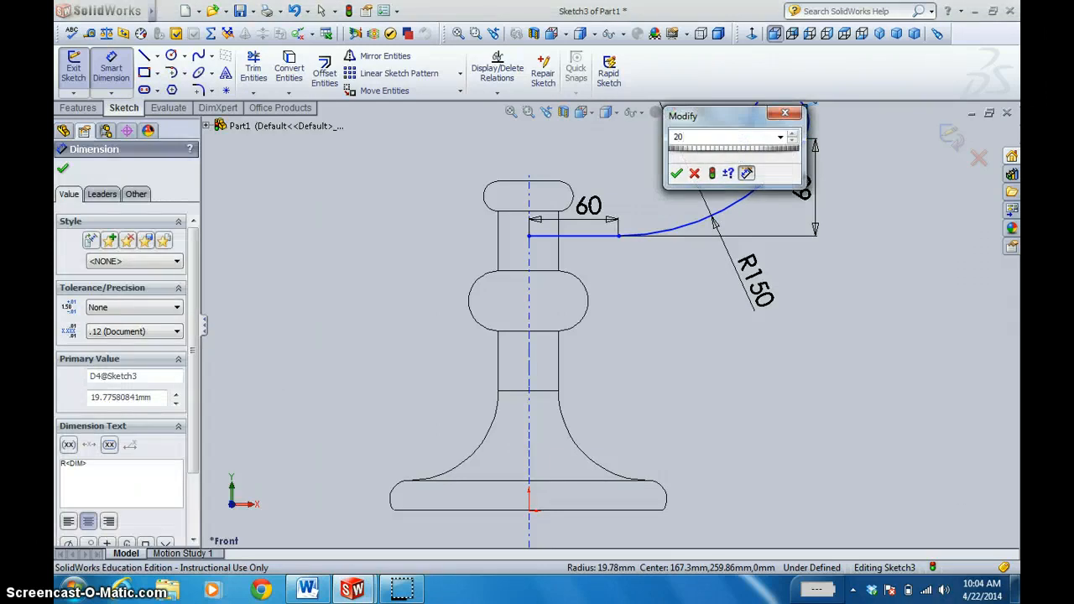
{"action": "key", "text": "Return"}
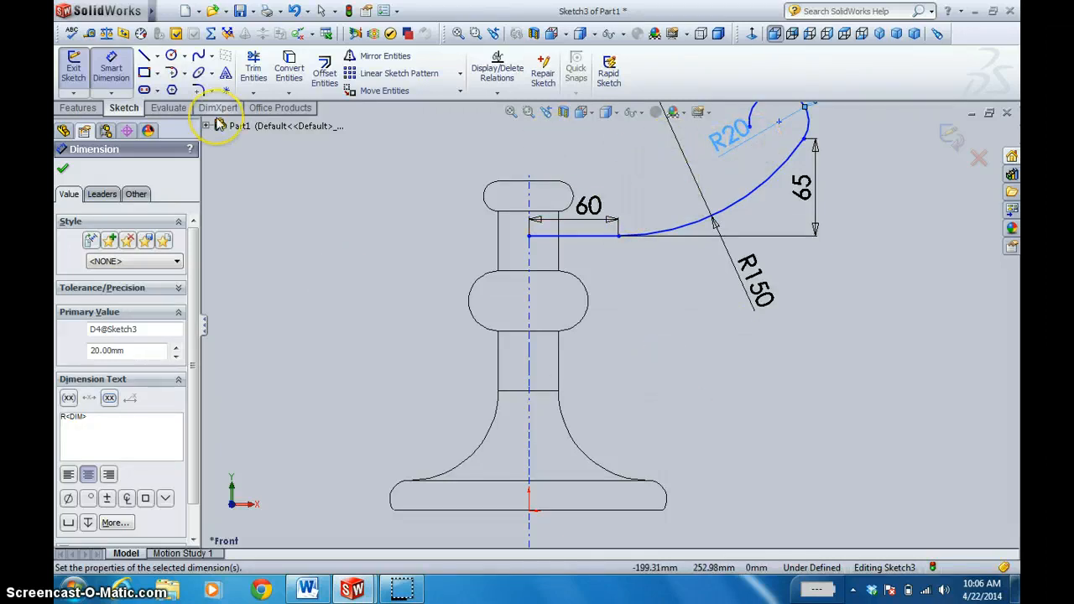
{"action": "left_click", "coordinate": [324, 12]}
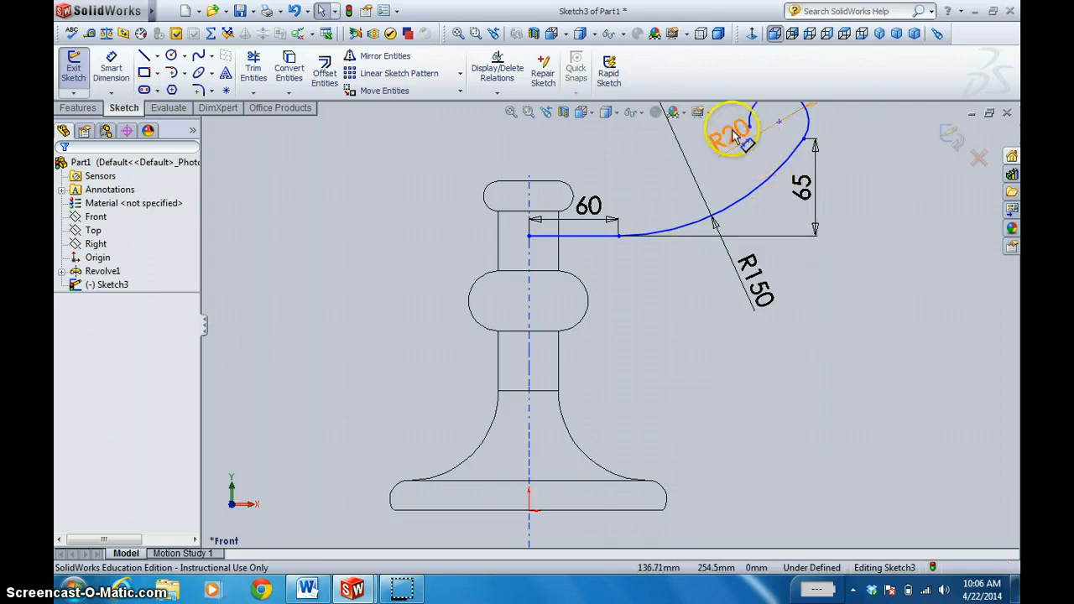
{"action": "left_click_drag", "start_coordinate": [726, 134], "coordinate": [623, 142]}
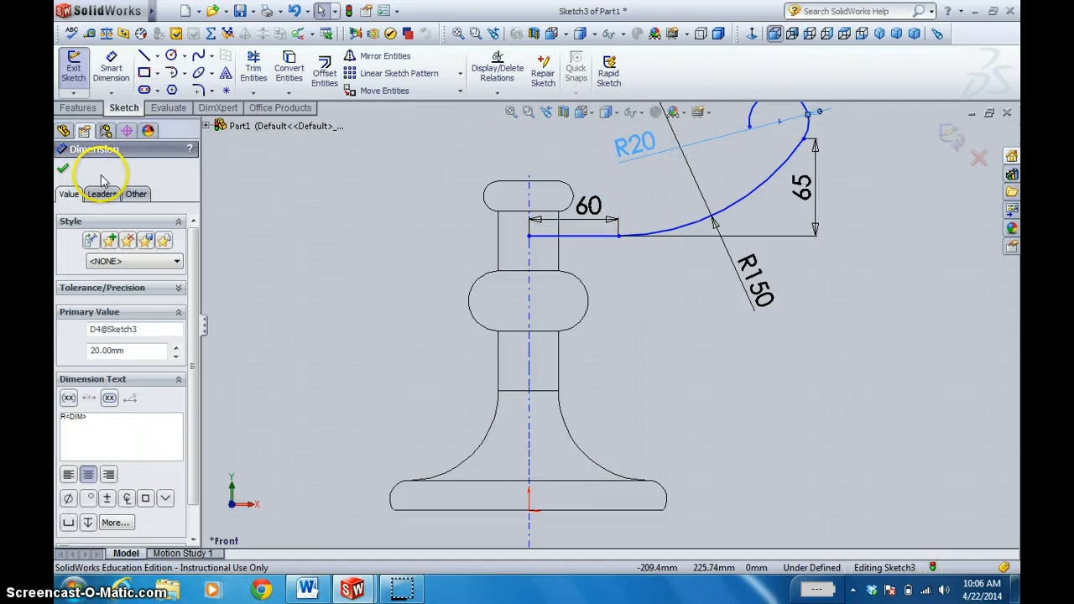
{"action": "left_click", "coordinate": [63, 168]}
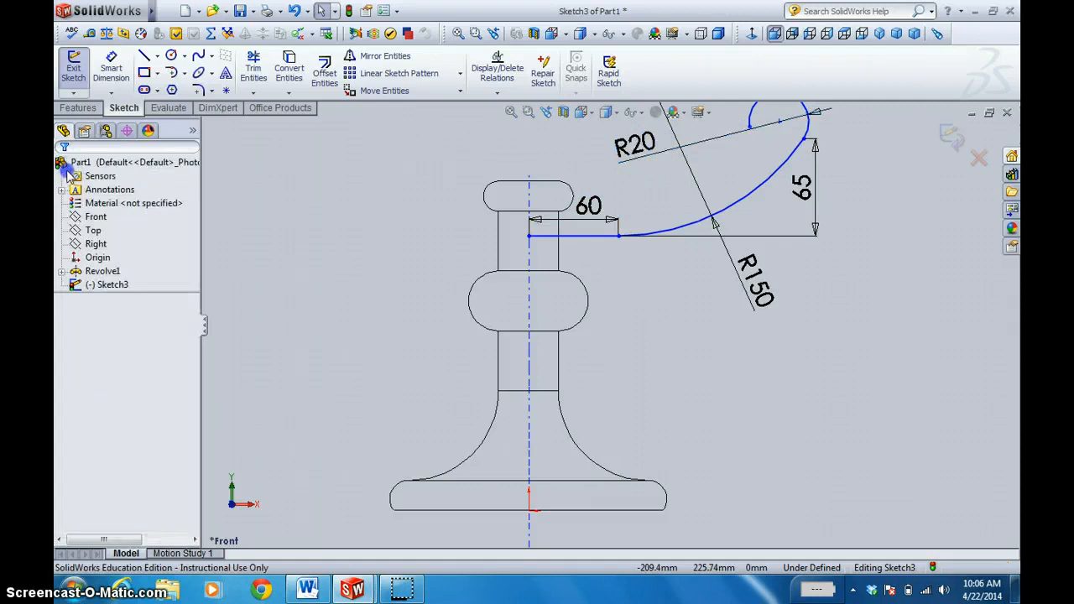
- Select both endpoints of the small upper arc for adding a relation between them
{"action": "left_click", "coordinate": [323, 14]}
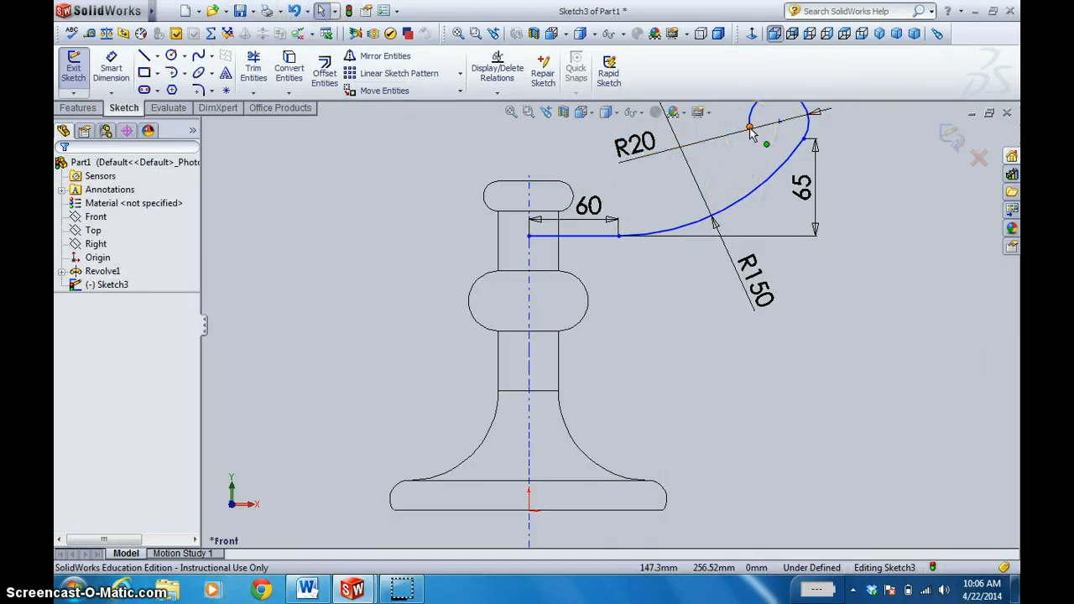
{"action": "left_click", "coordinate": [751, 129]}
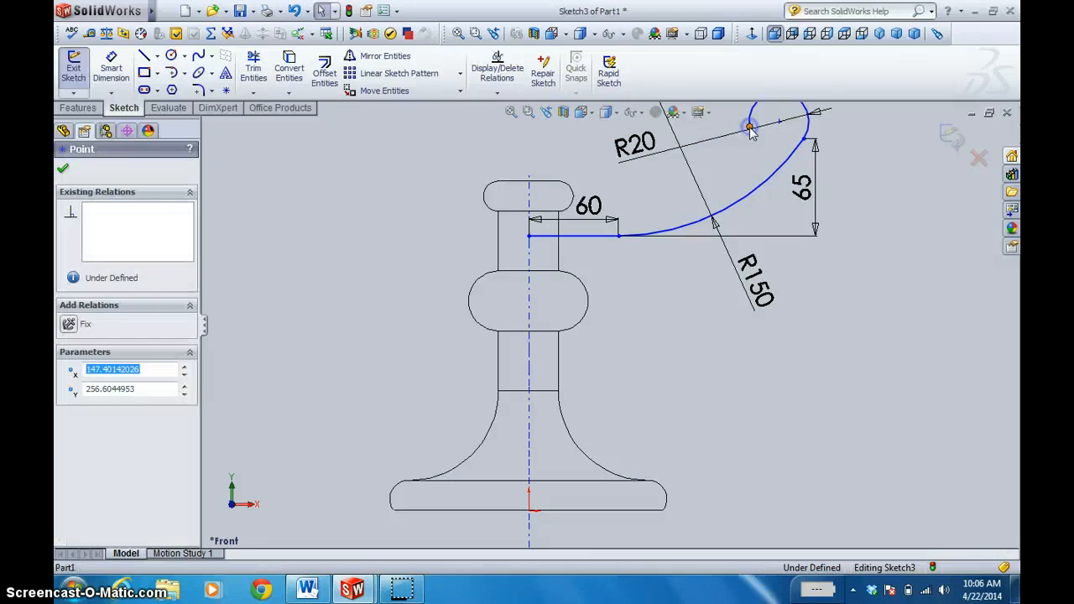
{"action": "left_click", "coordinate": [804, 138], "text": "ctrl"}
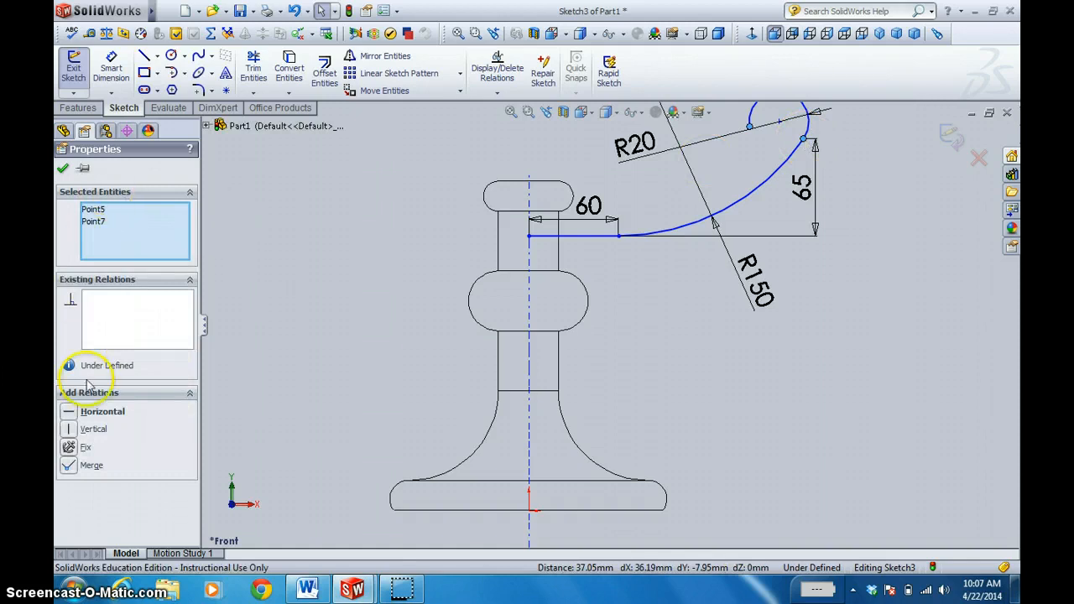